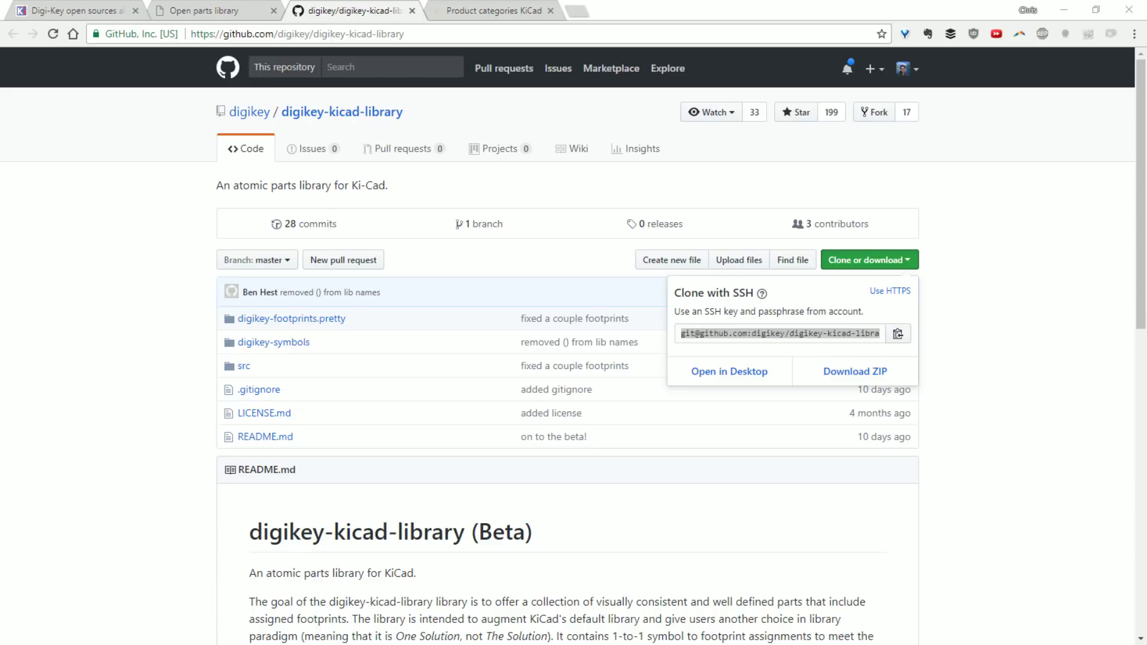
Switch to the Git terminal and change to the PCBs directory by way of its parent directory
left_click_drag(0, 219, 377, 158)
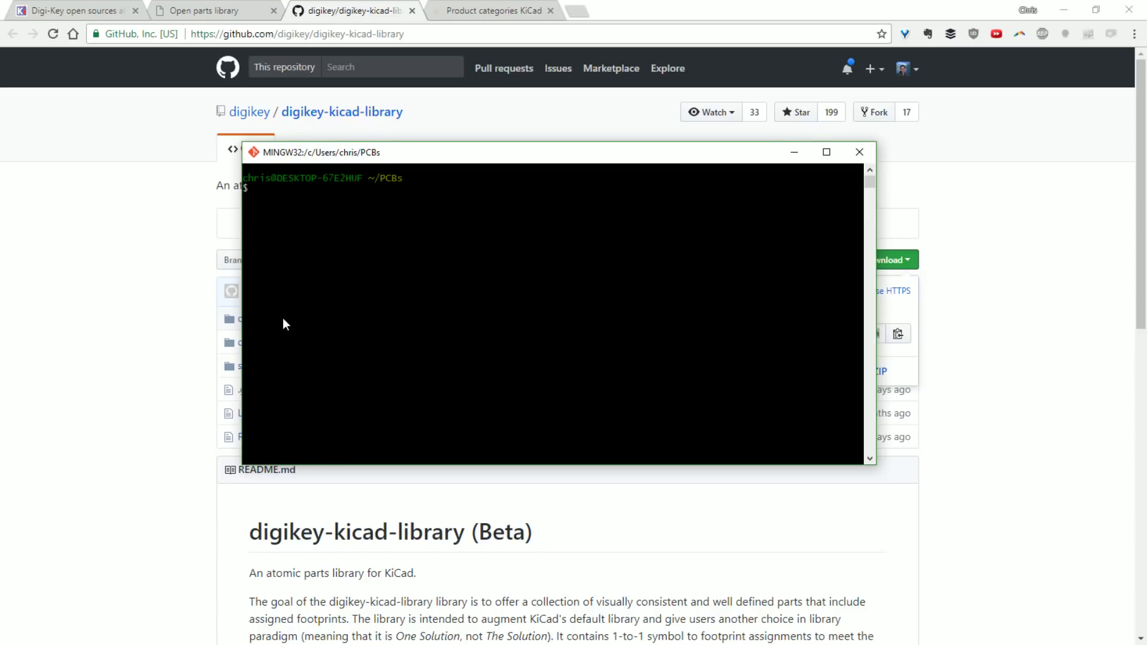
left_click(343, 261)
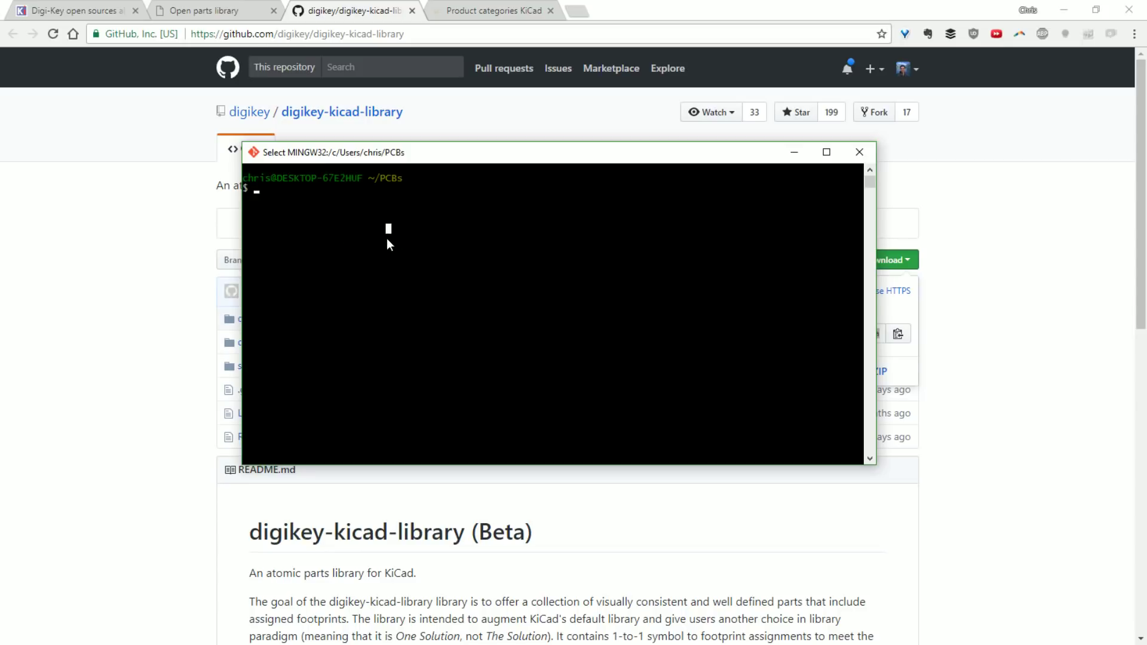
type("cd ")
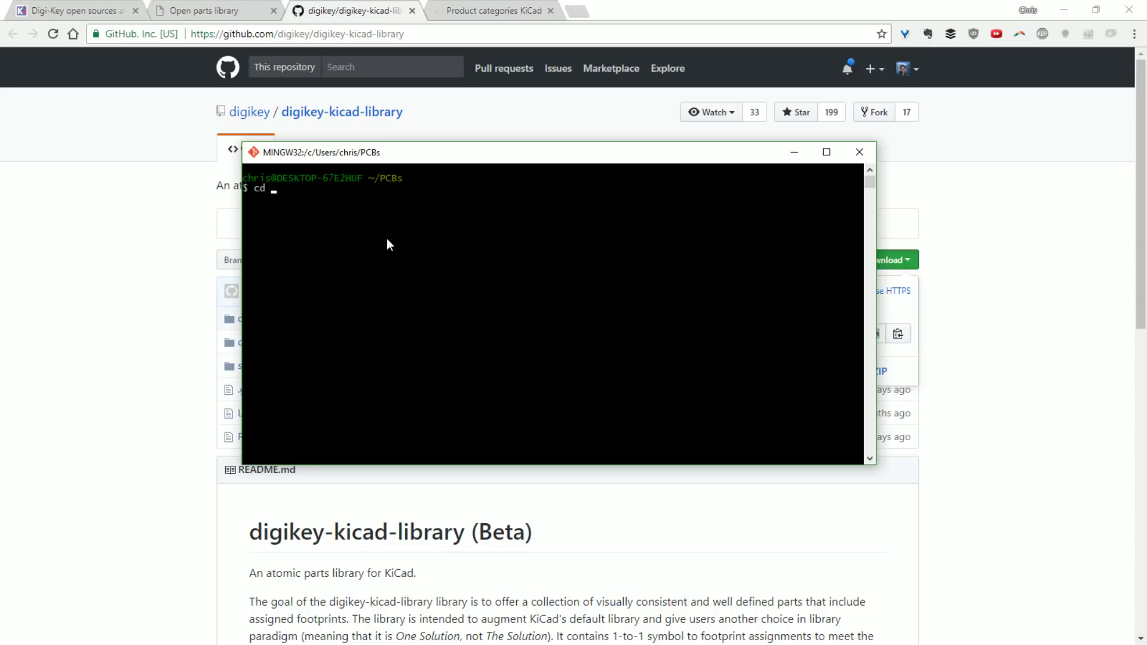
type("..")
key("Return")
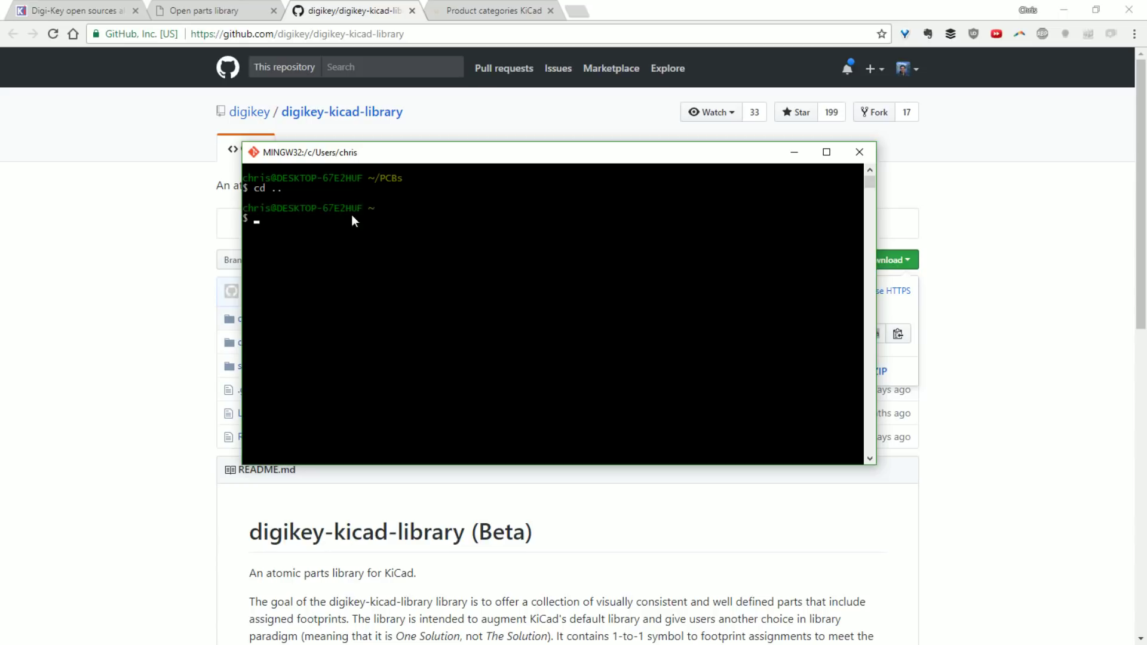
type("cd PCBs/")
key("Return")
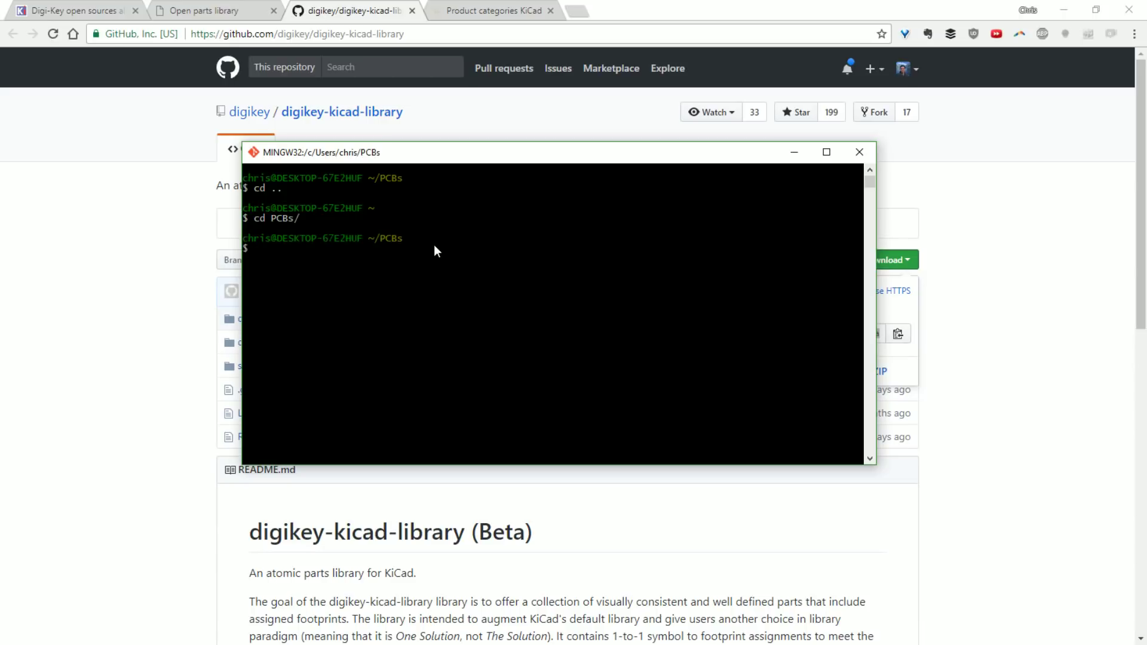
List the contents of the CE folder and return to the PCBs directory
type("cd CE/")
key("Return")
type("ls")
key("Return")
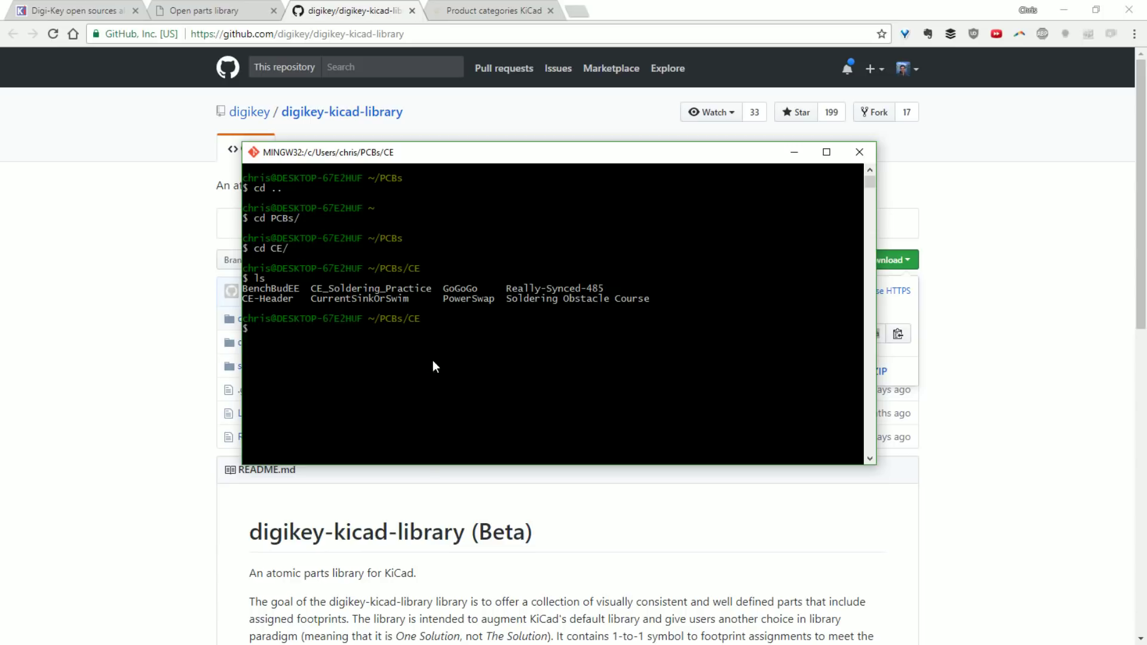
type("cd ..")
key("Return")
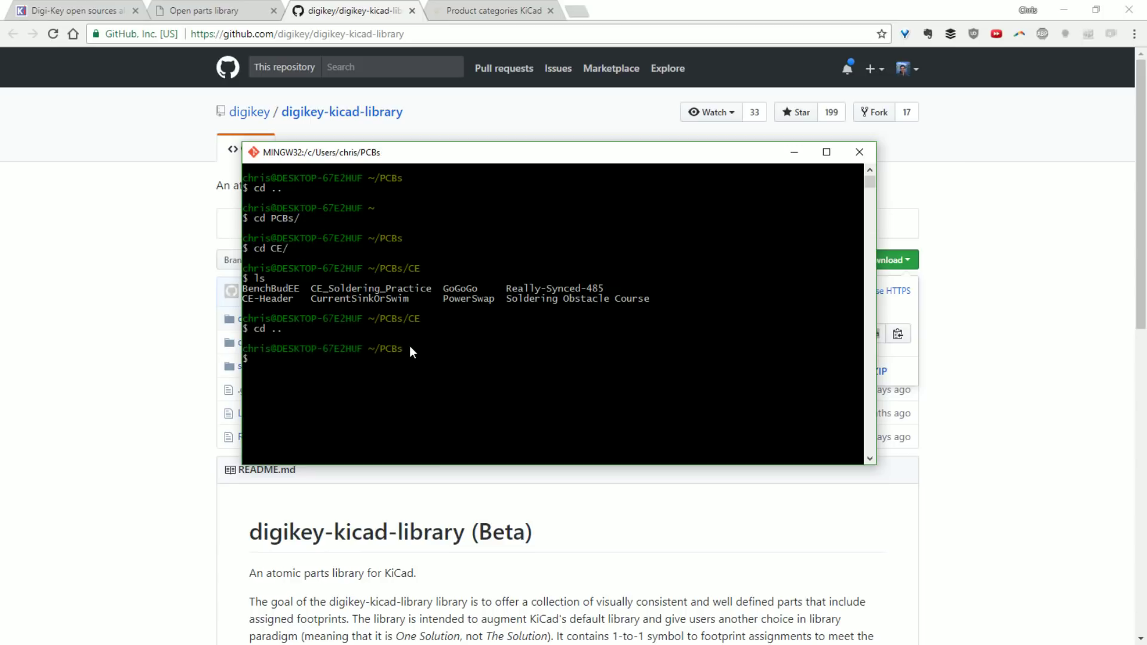
Create a directory named Libraries inside PCBs, change into it and list its contents
type("mkdir LIbraries")
key("Return")
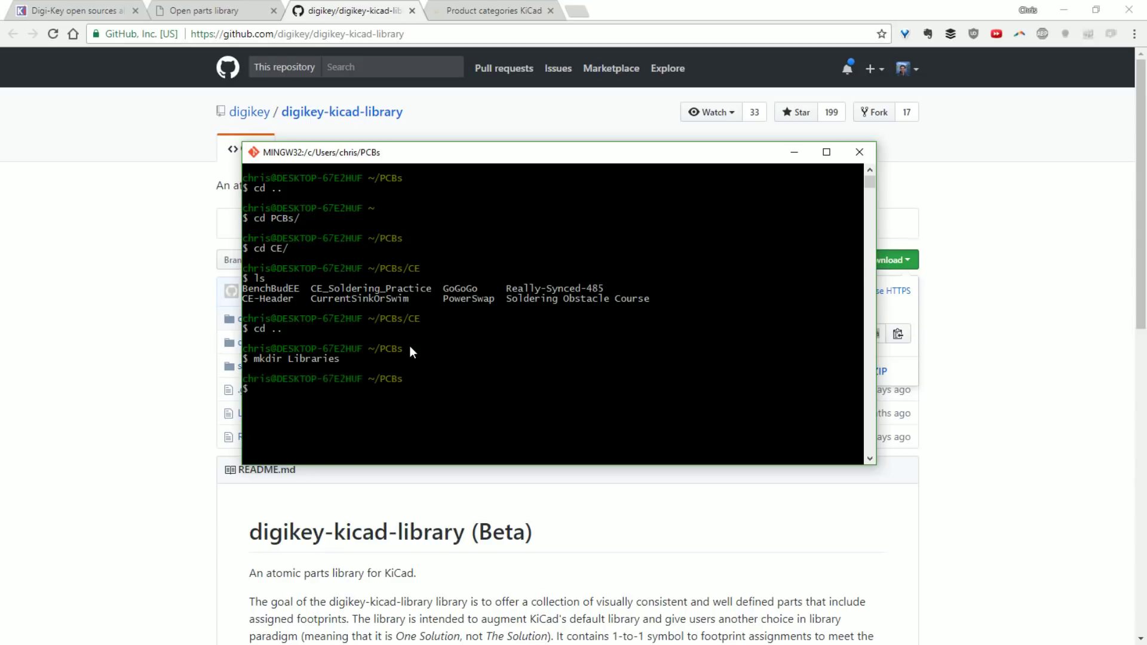
type("cd L")
key("Tab")
key("Return")
type("ls")
key("Return")
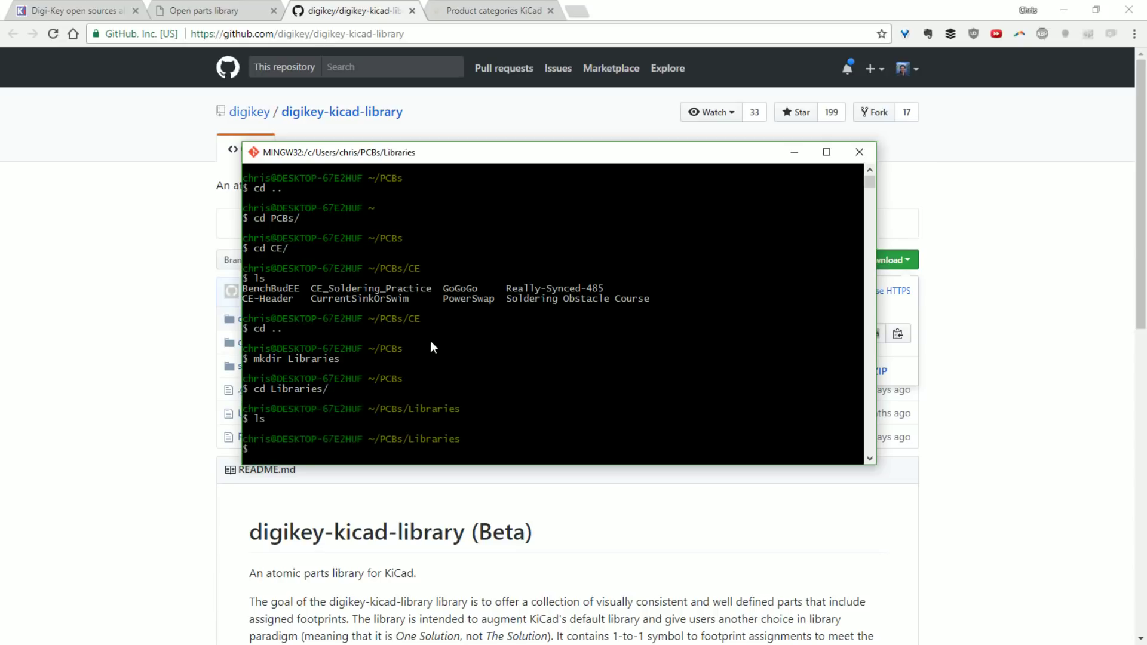
scroll(419, 345, "down", 3)
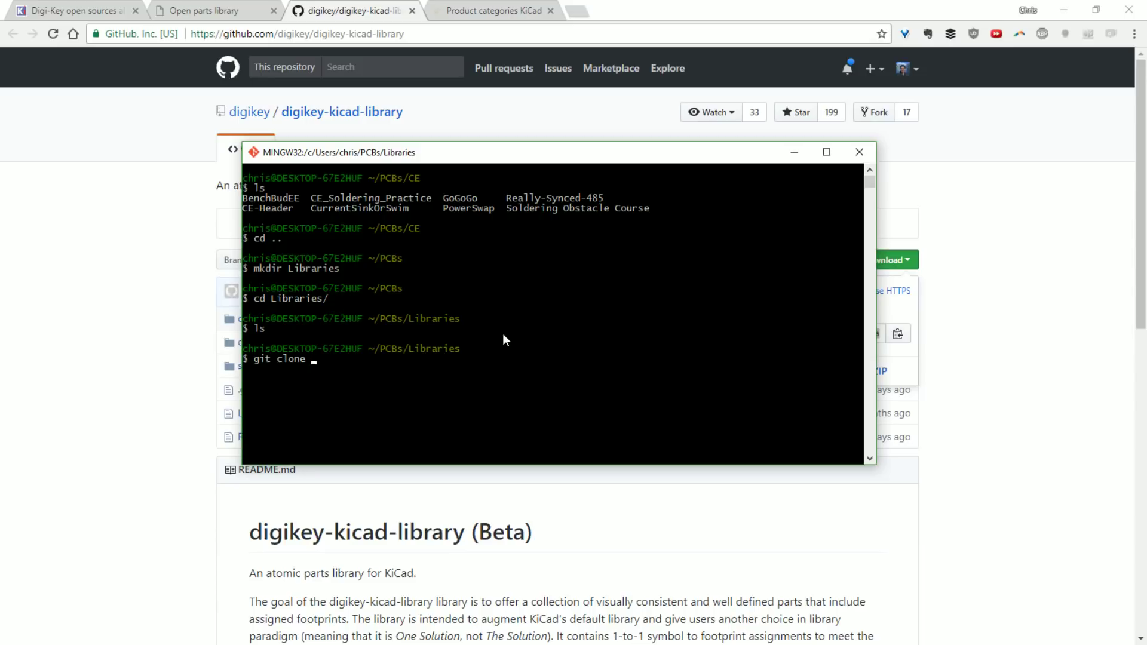
type("git clone")
key("shift+Insert")
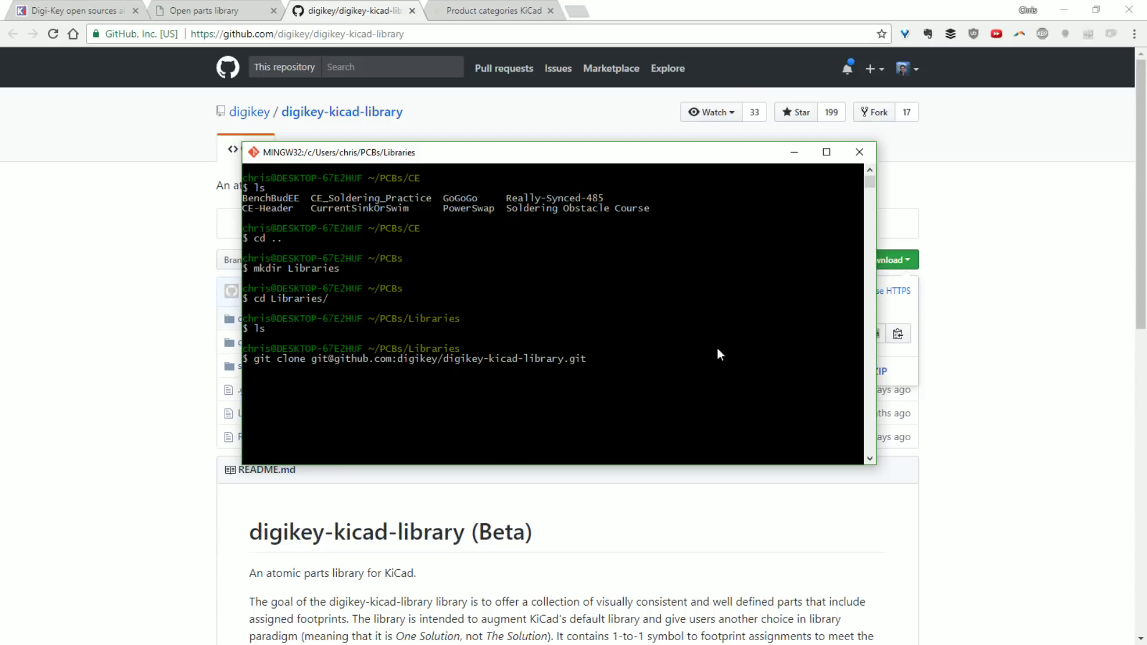
mouse_move(656, 156)
left_mouse_down()
mouse_move(695, 472)
mouse_move(666, 150)
left_mouse_up()
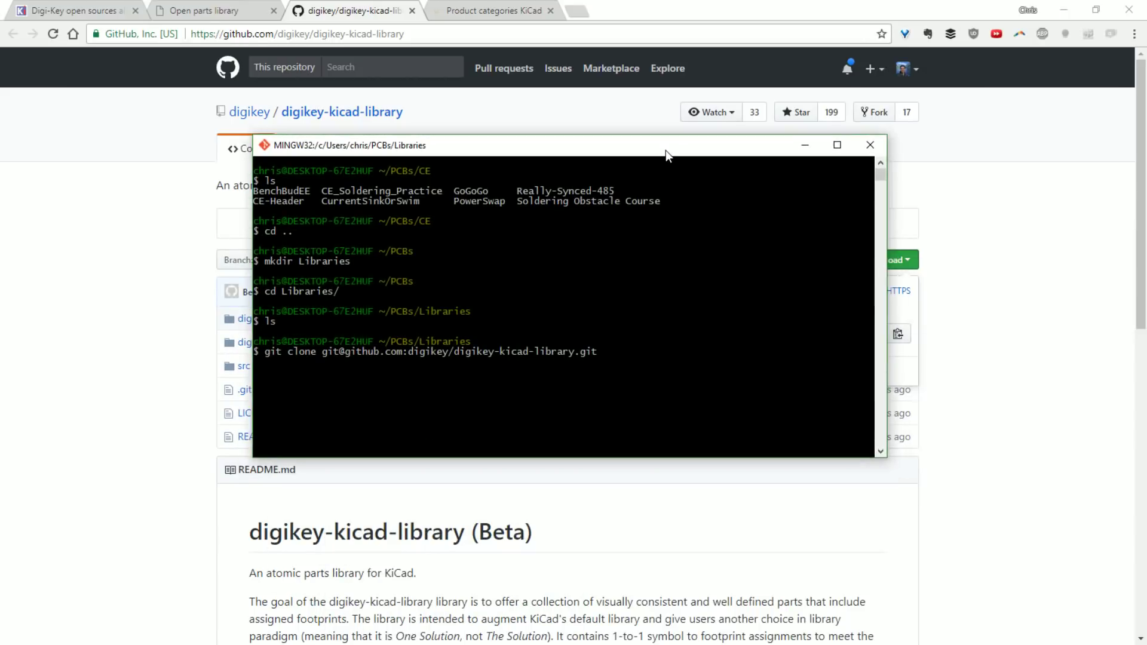
key("Return")
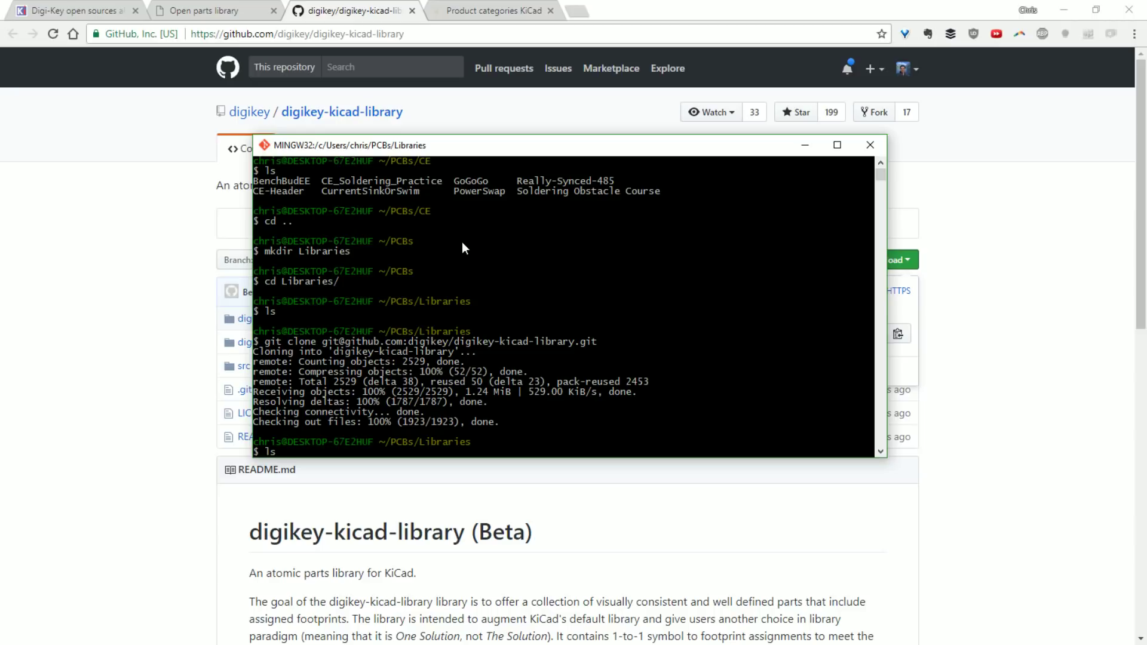
Check that the clone is in Libraries, change into digikey-kicad-library and list its contents
key("Return")
type("cd d")
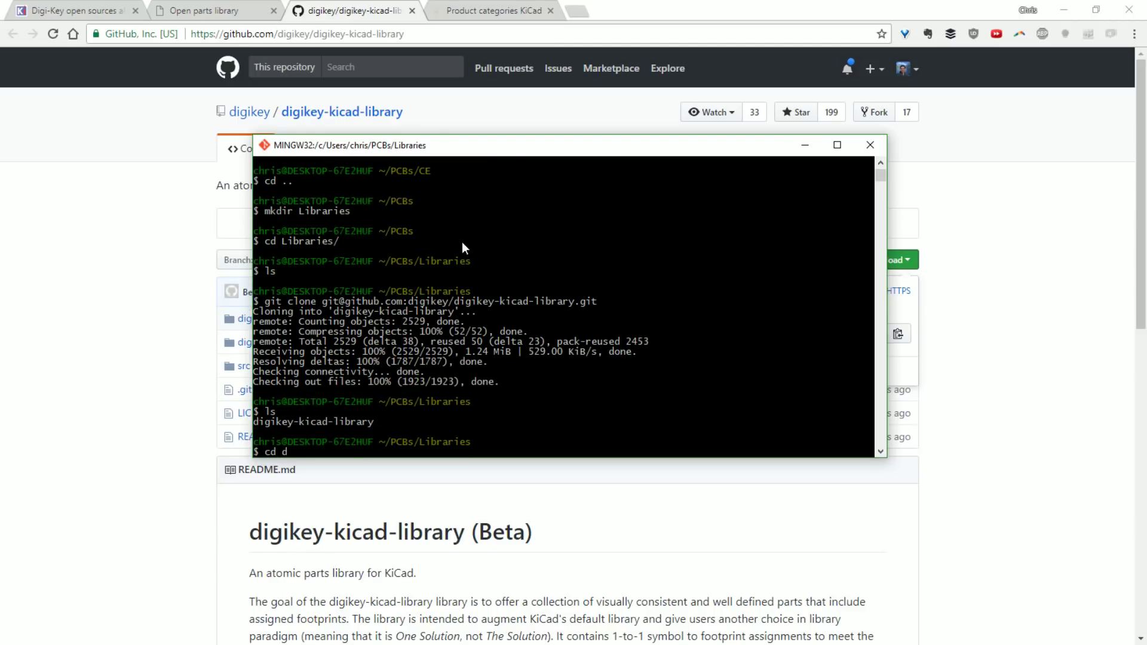
key("Tab")
key("Return")
type("ls")
key("Return")
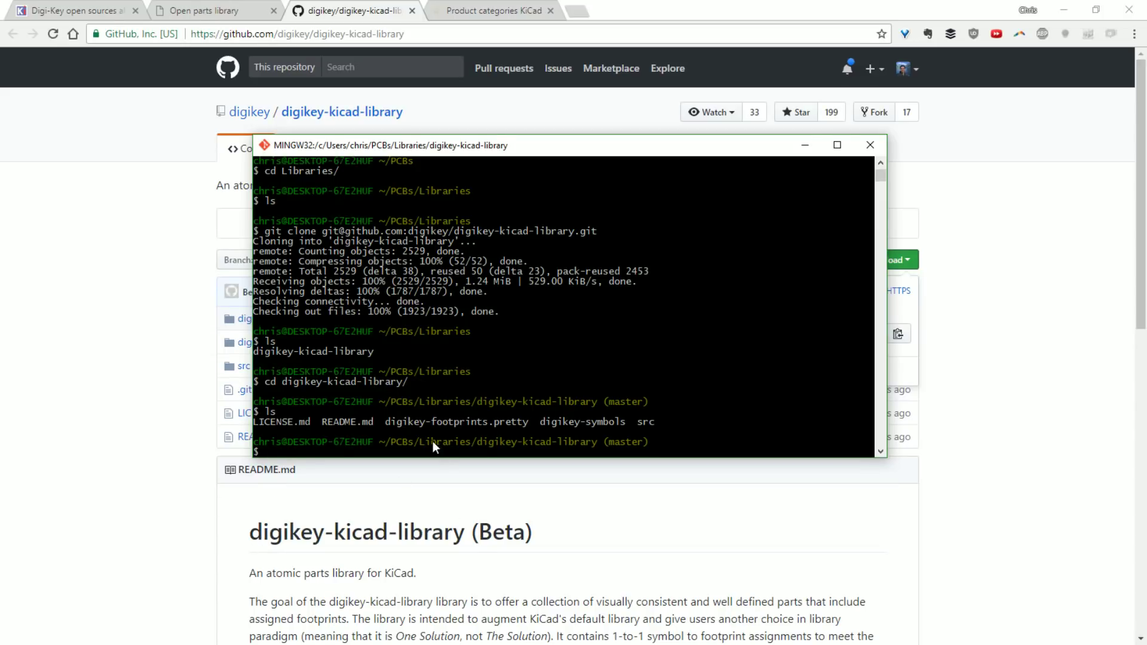
scroll(382, 394, "down", 2)
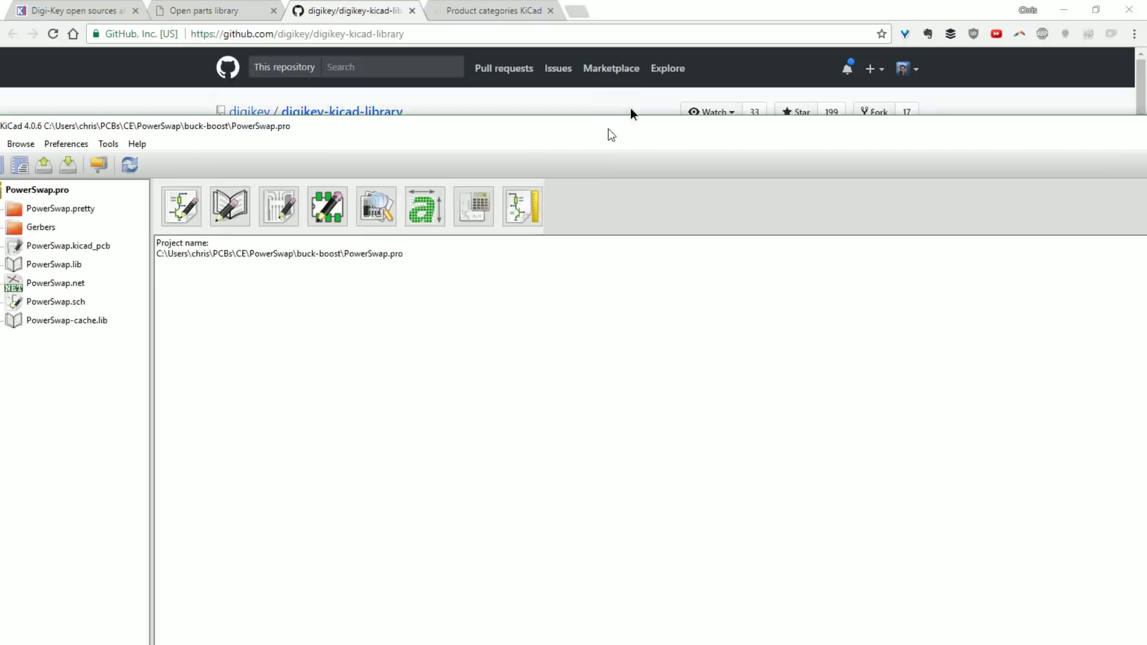
Switch to KiCad, maximize the project window and open the PowerSwap schematic, dismissing the missing-library notice
double_click(630, 113)
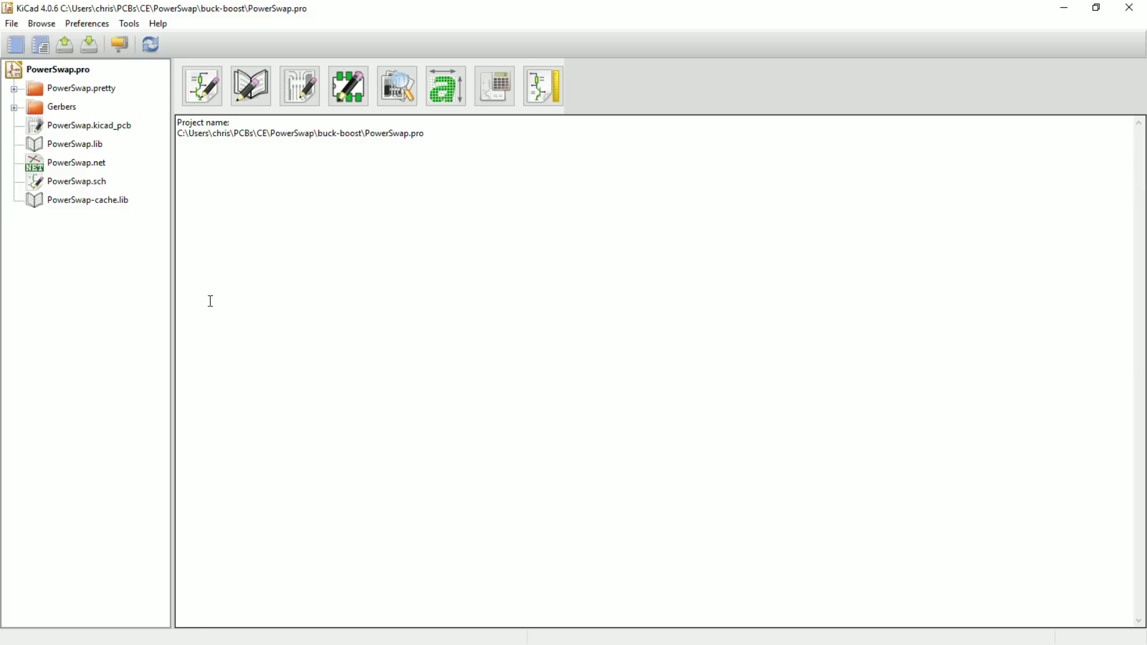
left_click(202, 86)
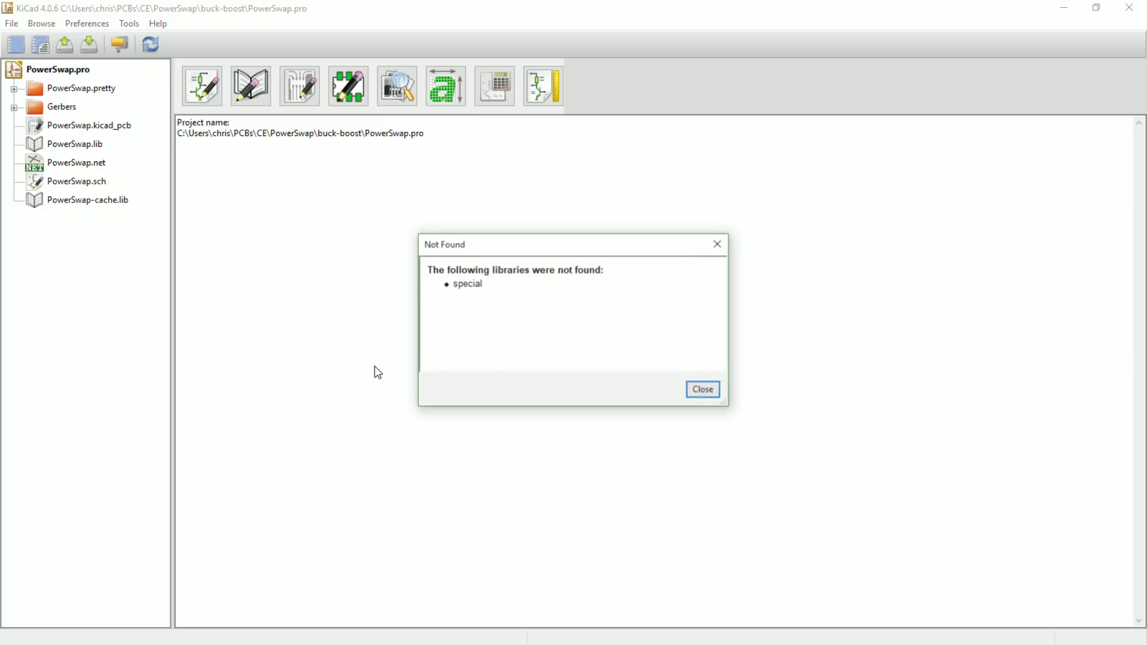
left_click(701, 391)
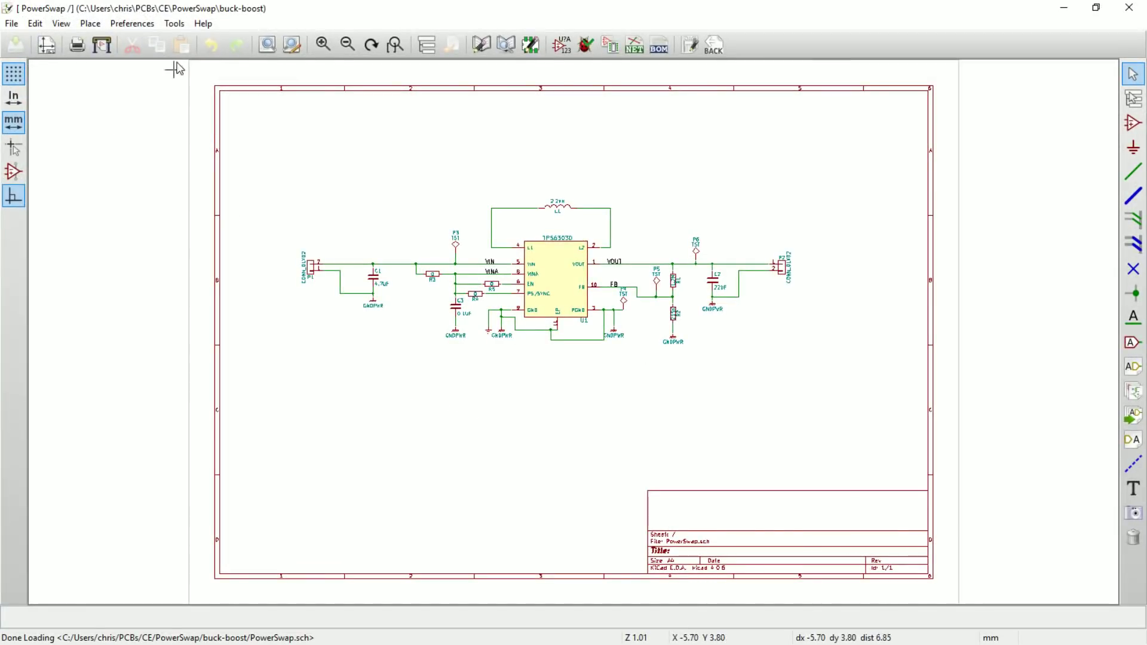
Open the component library settings and remove the user-defined search path ..\..\..\Libraries\digikey-kicad-library
left_click(132, 23)
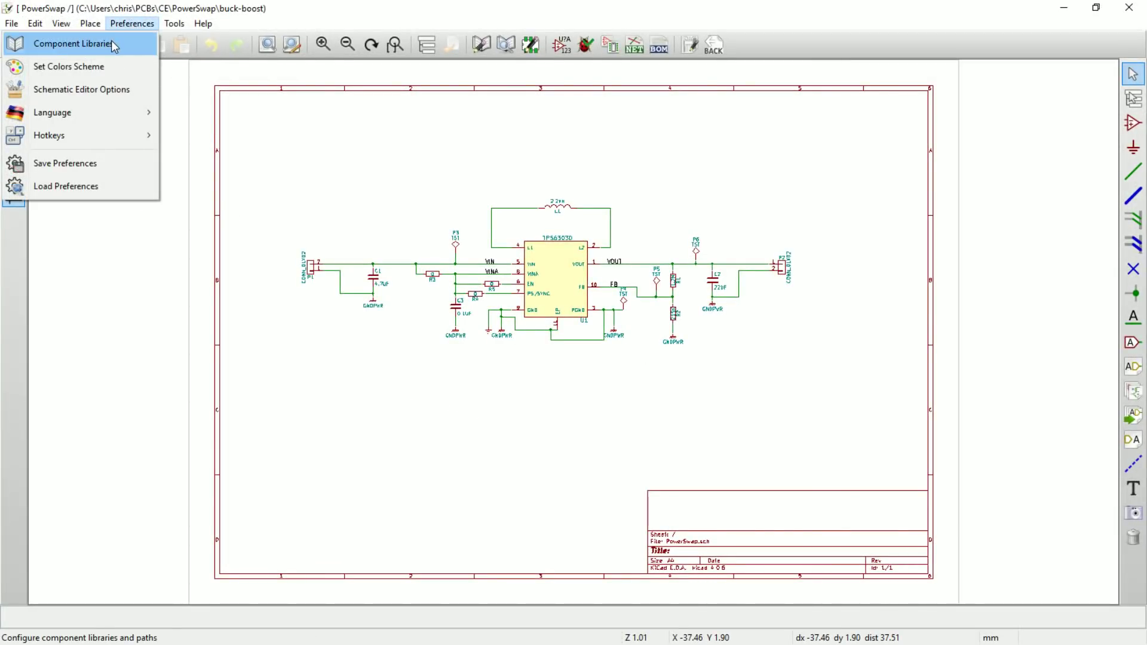
left_click(114, 45)
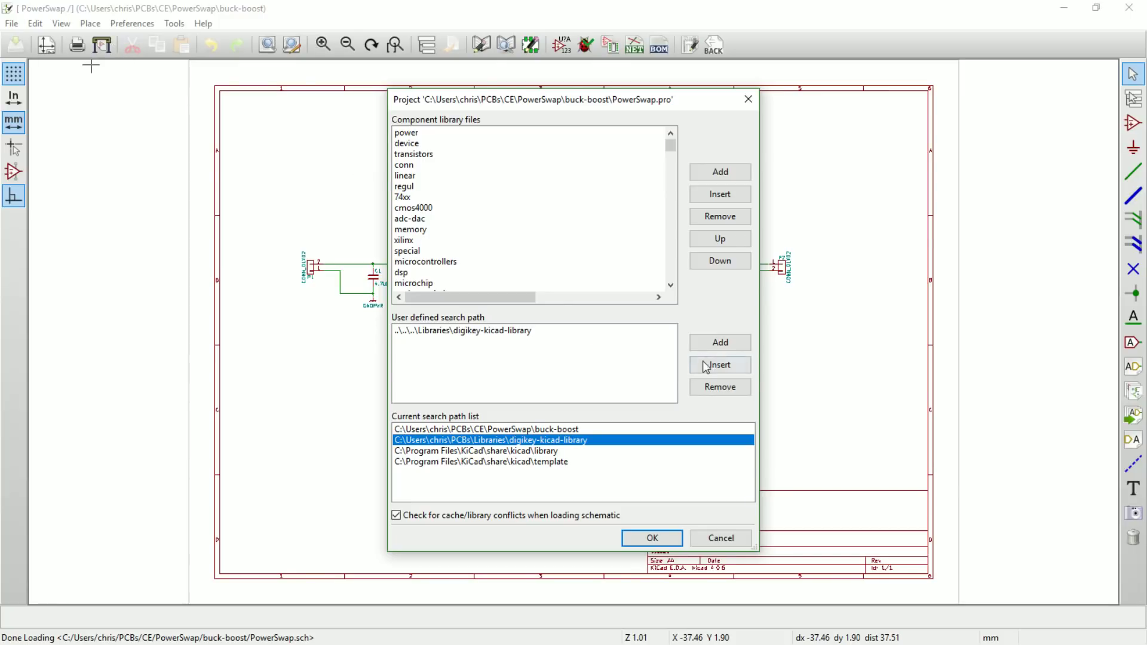
left_click(620, 333)
left_click(717, 365)
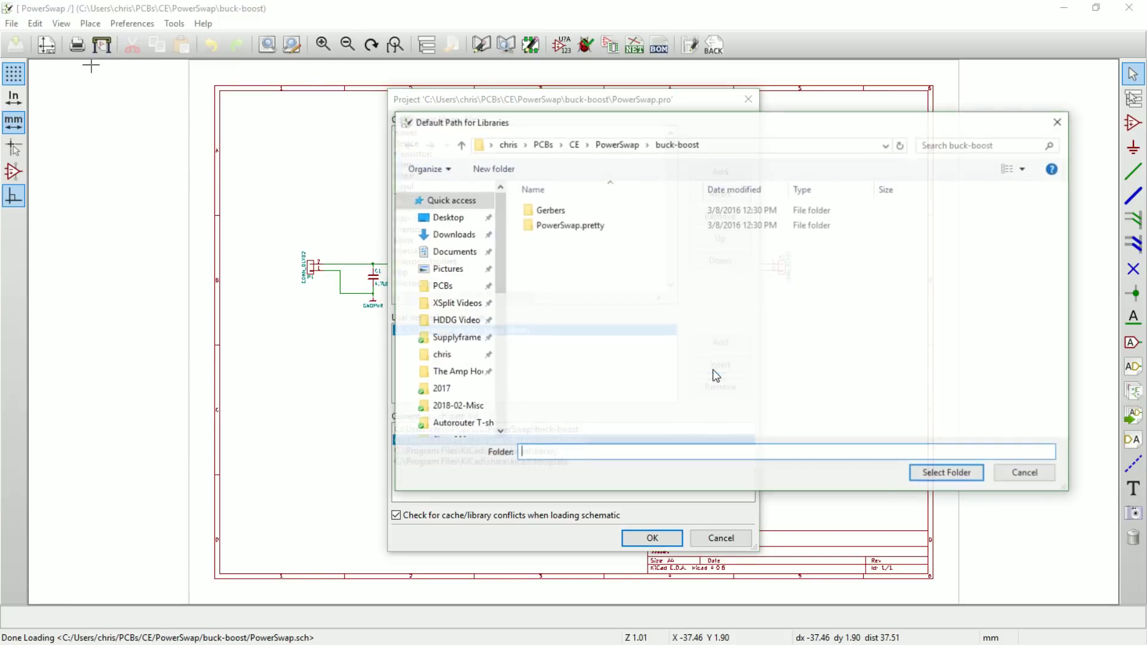
left_click(1026, 474)
left_click(720, 386)
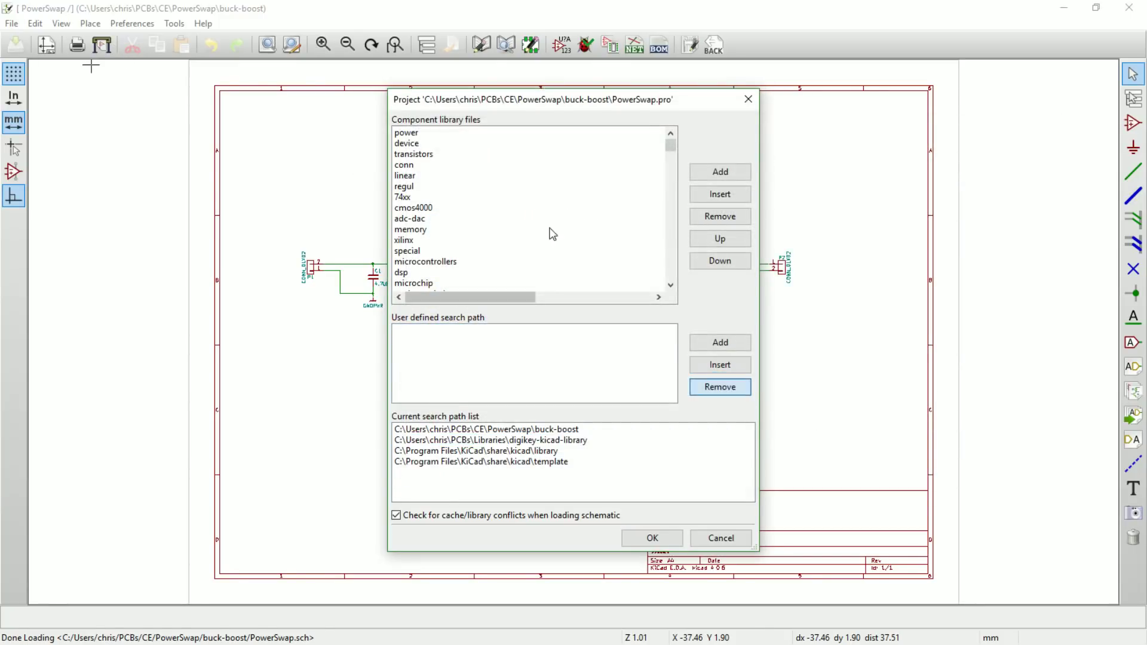
Look through the component library files, start adding libraries and browse to PCBs\Libraries\digikey-kicad-library\digikey-symbols
scroll(637, 197, "down", 6)
scroll(669, 175, "down", 2)
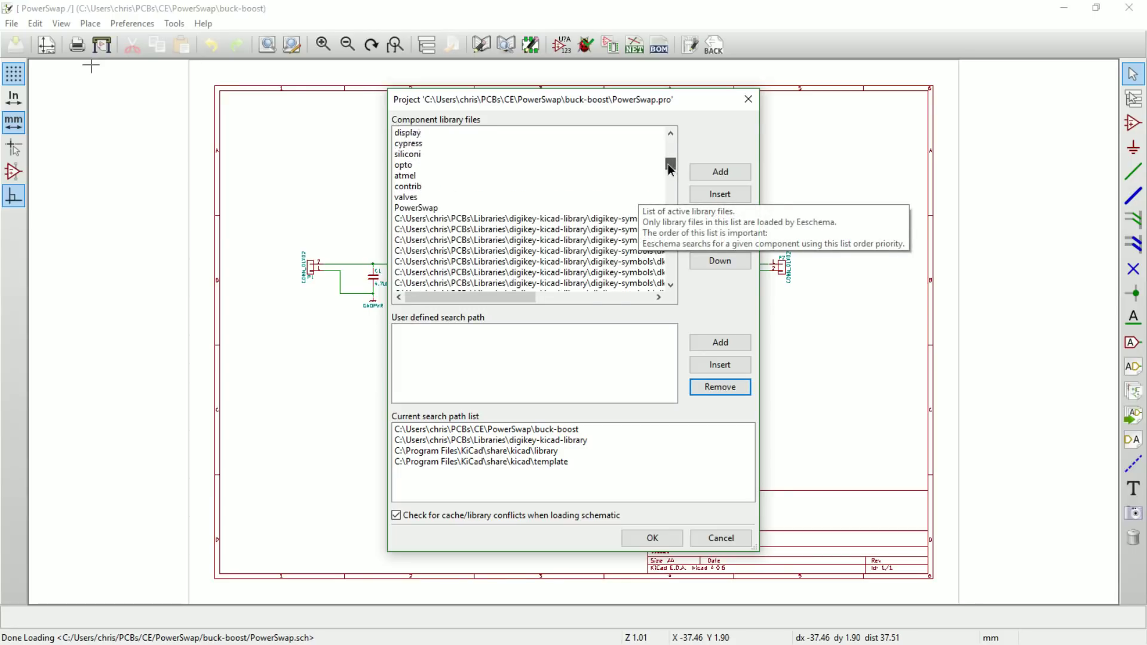
left_click(591, 197)
scroll(665, 170, "up", 8)
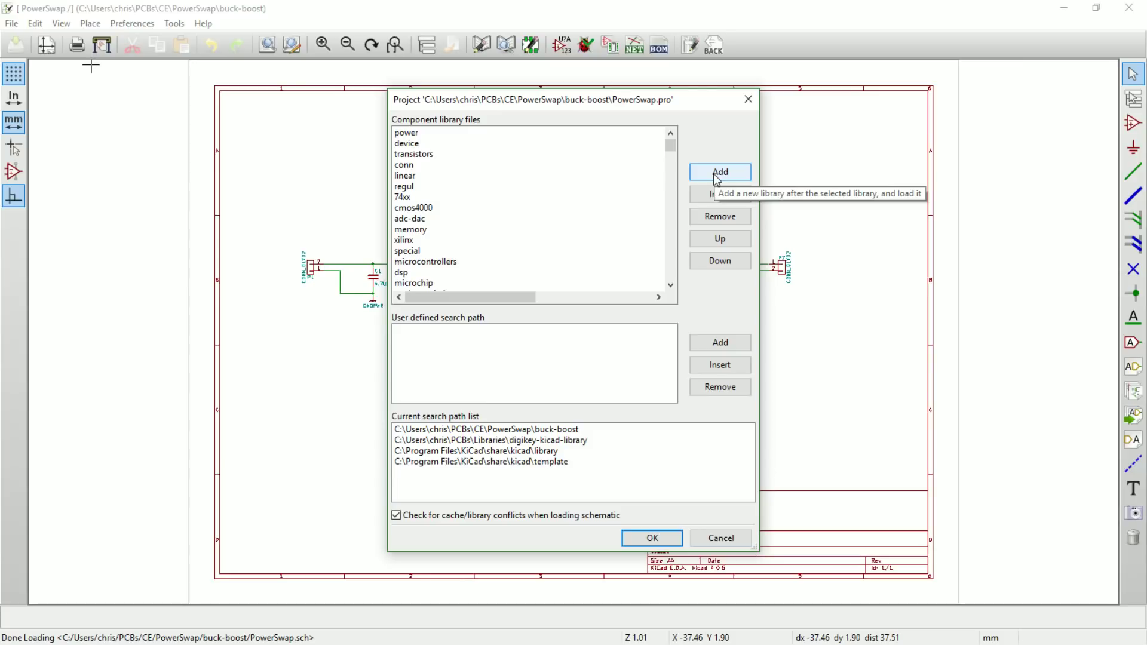
left_click(715, 175)
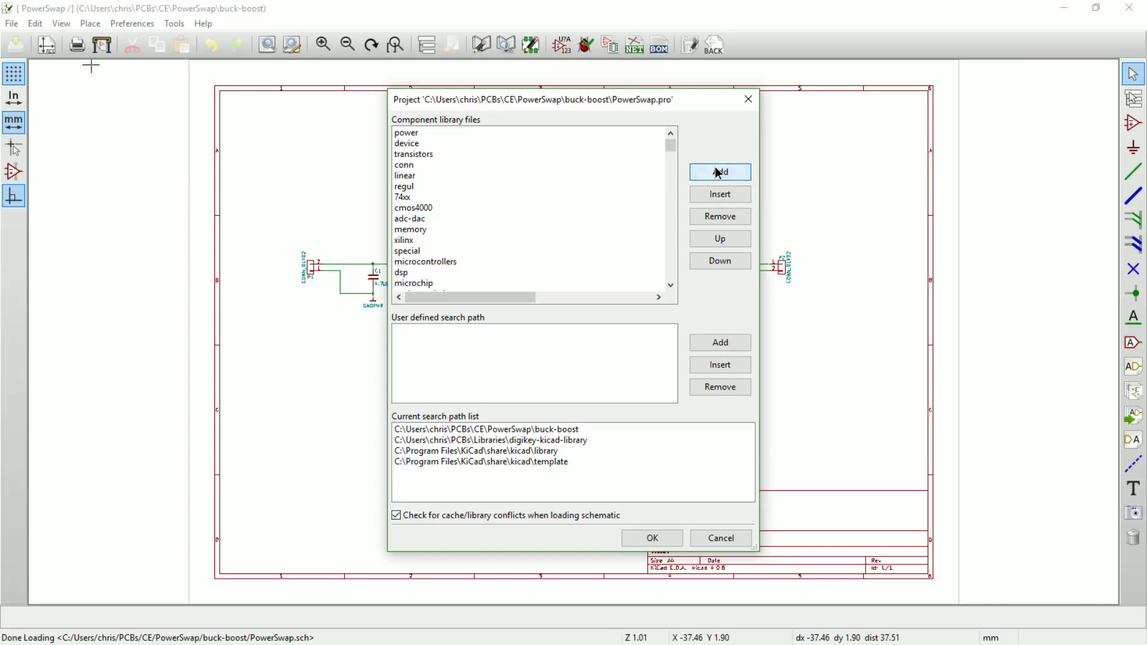
left_click(715, 176)
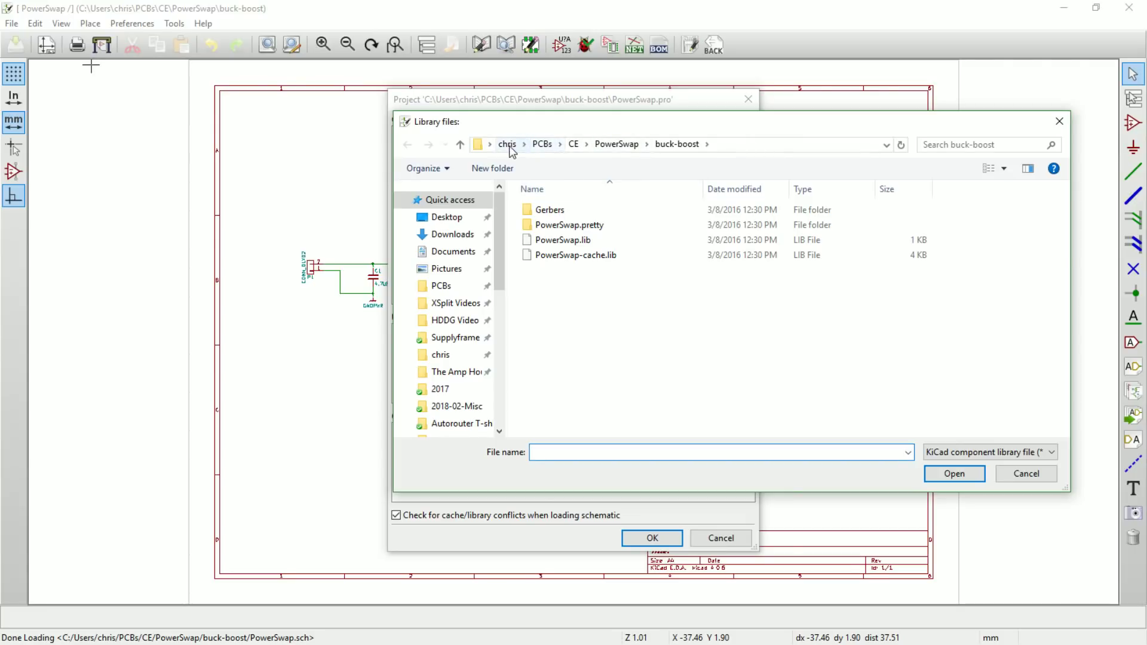
left_click(542, 145)
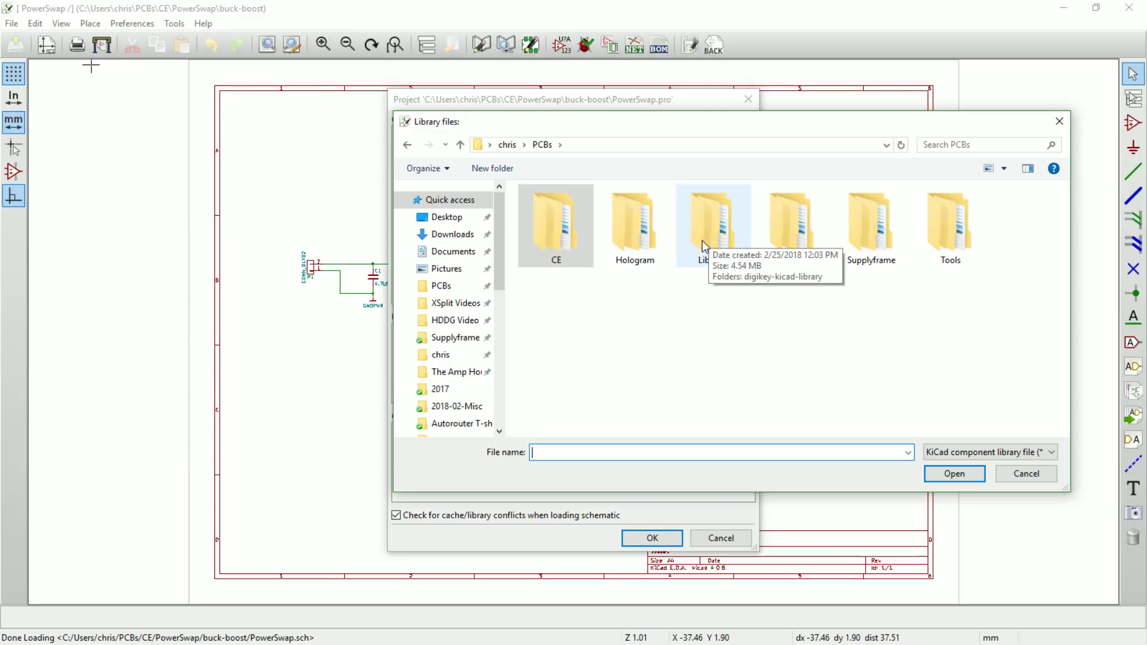
double_click(701, 240)
double_click(561, 215)
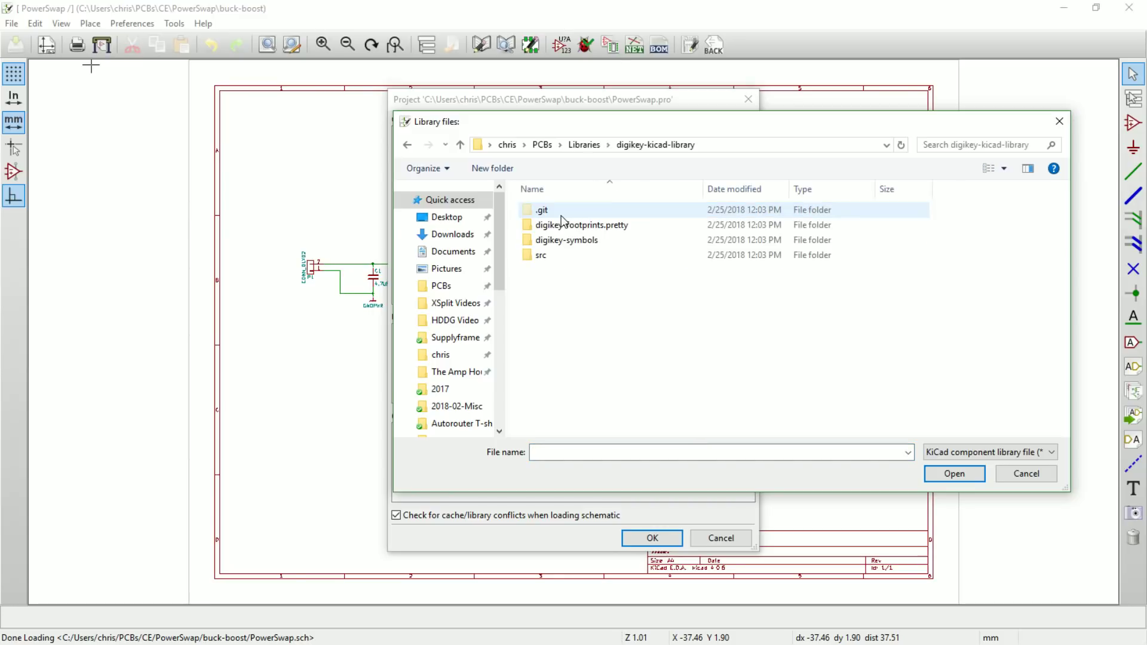
double_click(559, 241)
Add all the library files from dk_Addressable-Specialty.lib onward in digikey-symbols, and review the component library list
left_click(566, 213)
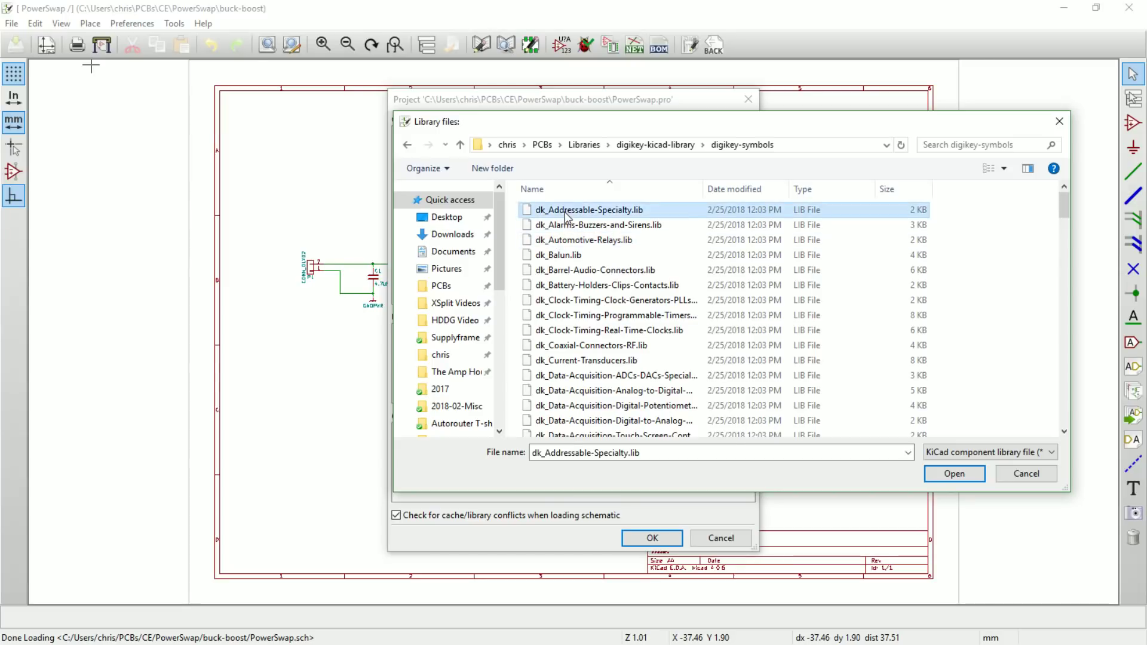
scroll(717, 269, "down", 20)
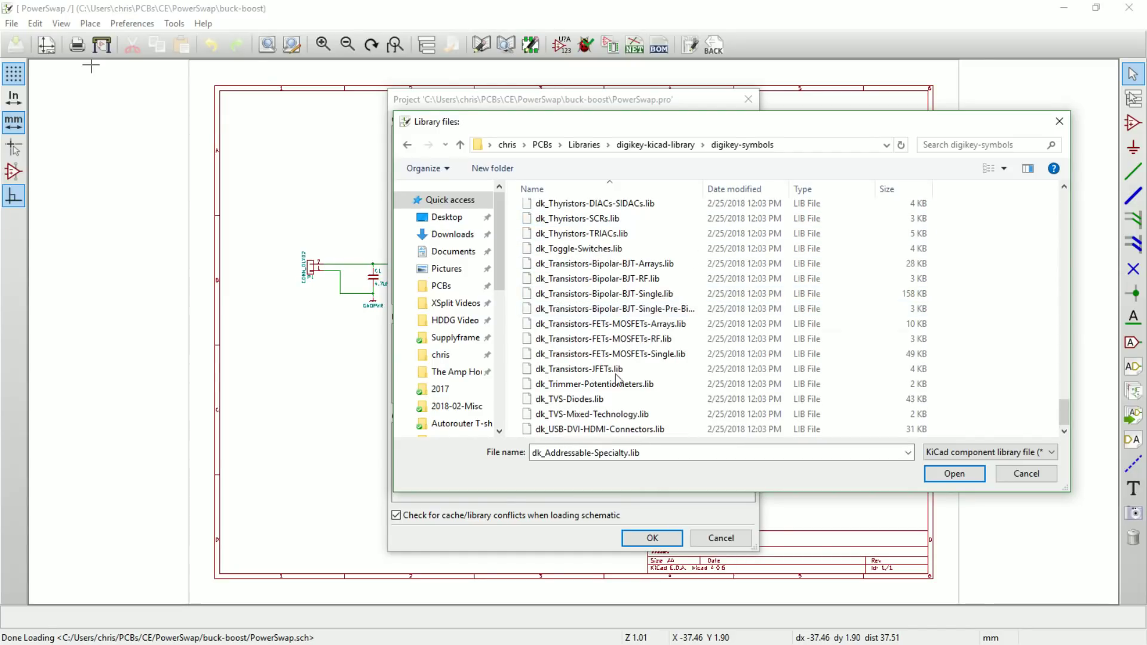
left_click(573, 431, "shift")
left_click(955, 473)
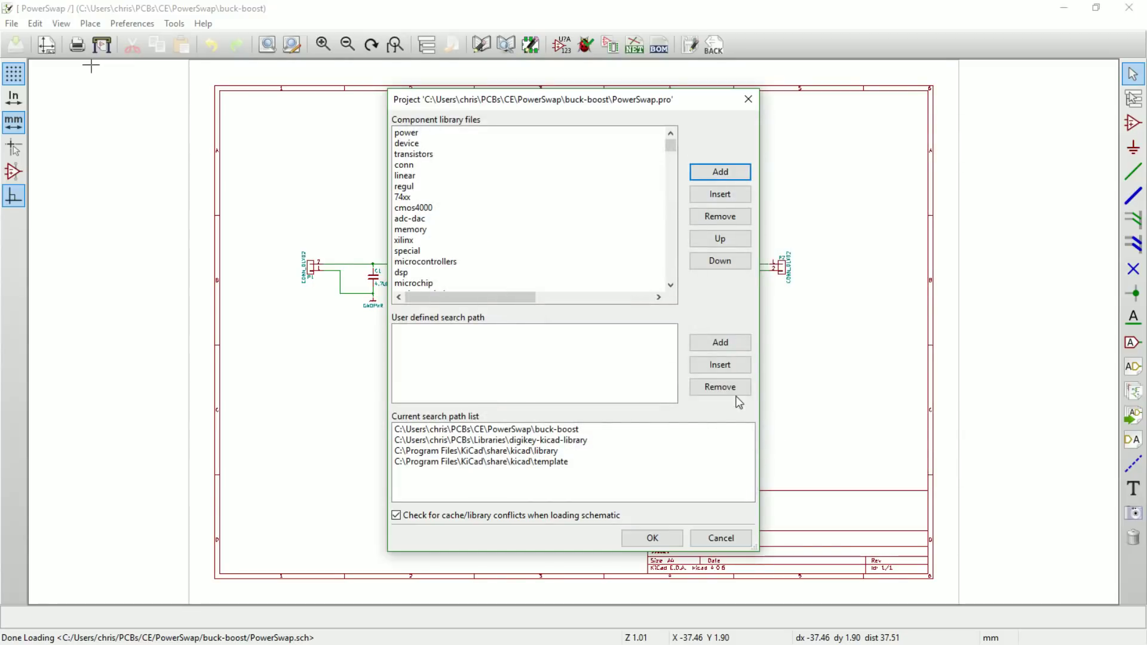
left_click_drag(672, 146, 669, 214)
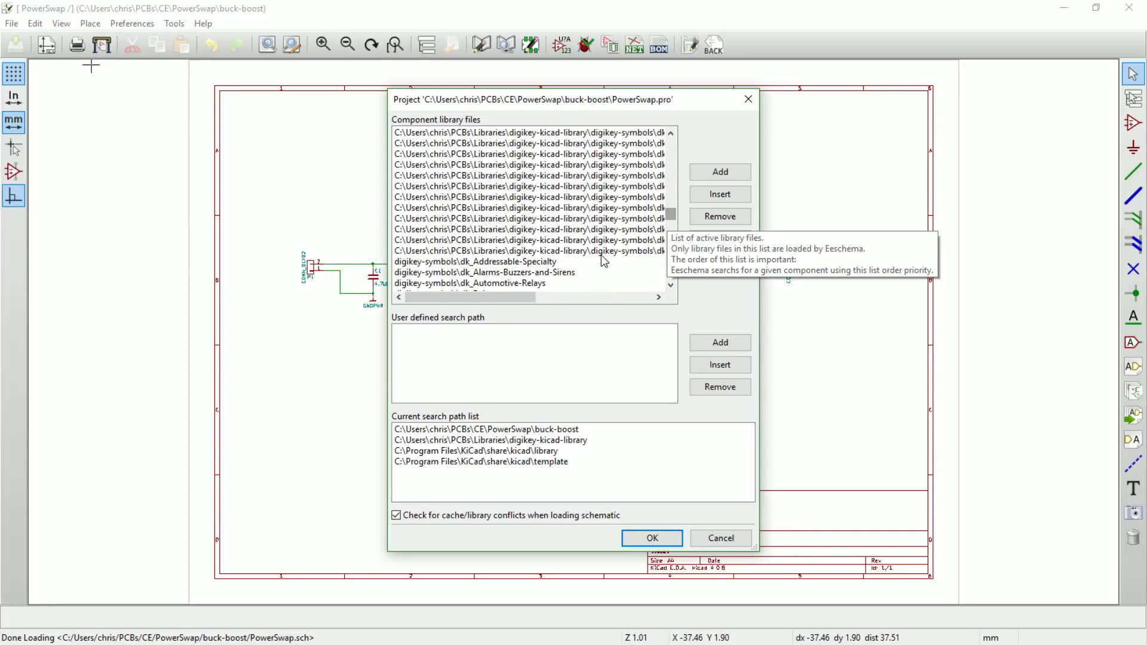
scroll(603, 261, "up", 5)
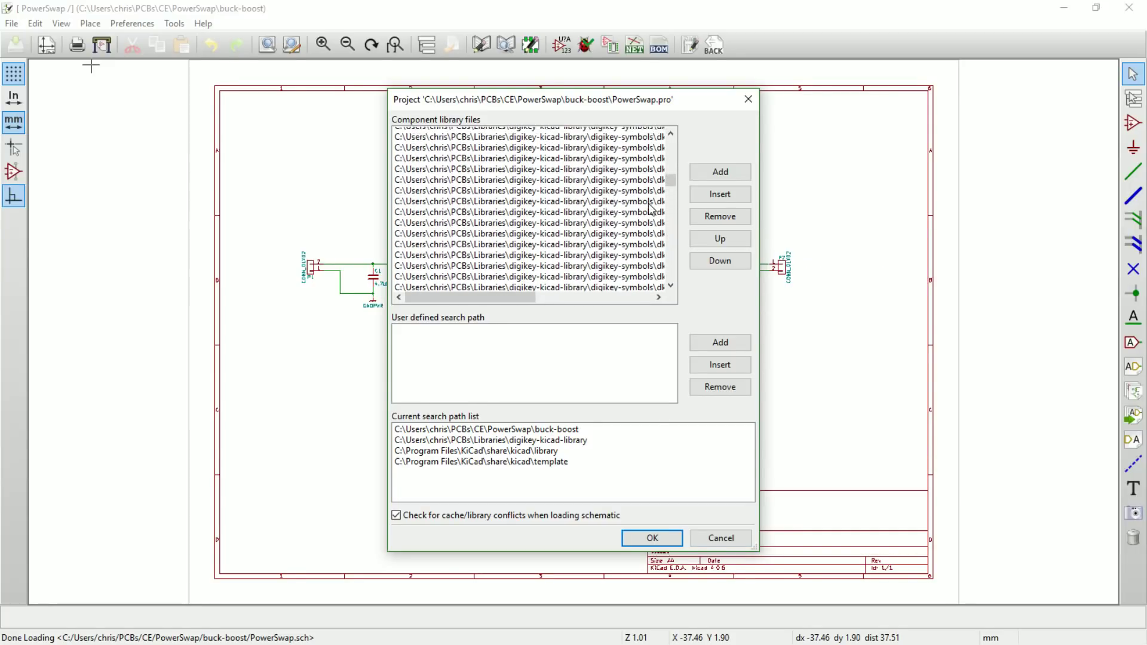
scroll(651, 209, "up", 5)
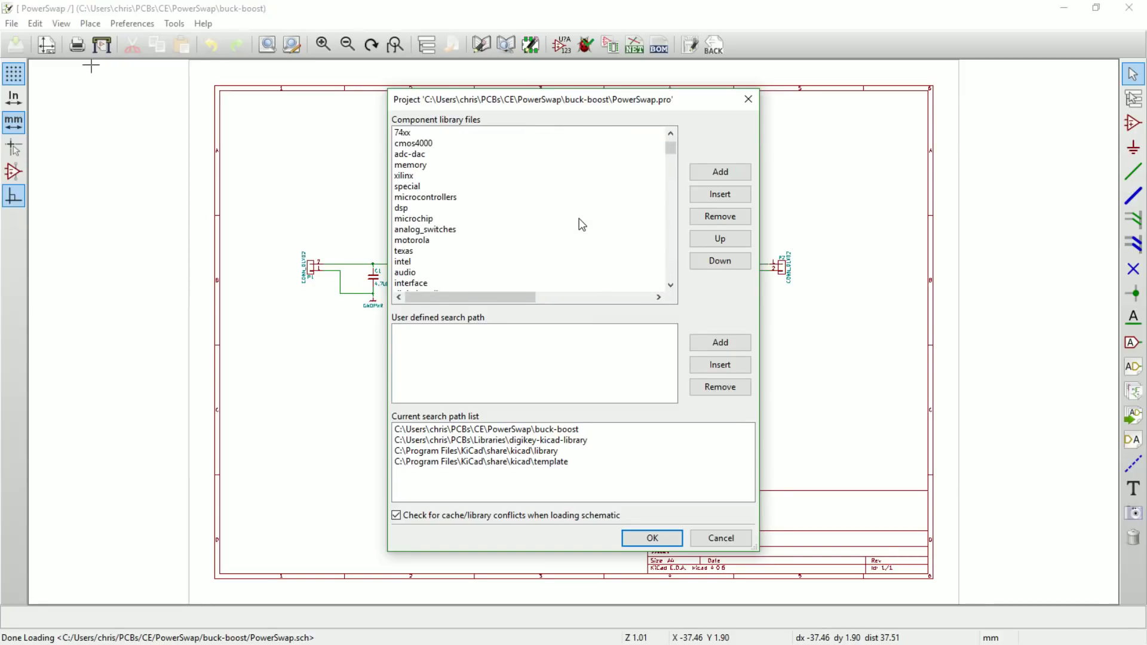
Remove the component library entries listed with the full C:\Users path to digikey-symbols, below the PowerSwap entry
scroll(573, 223, "down", 5)
left_click(499, 242, "shift")
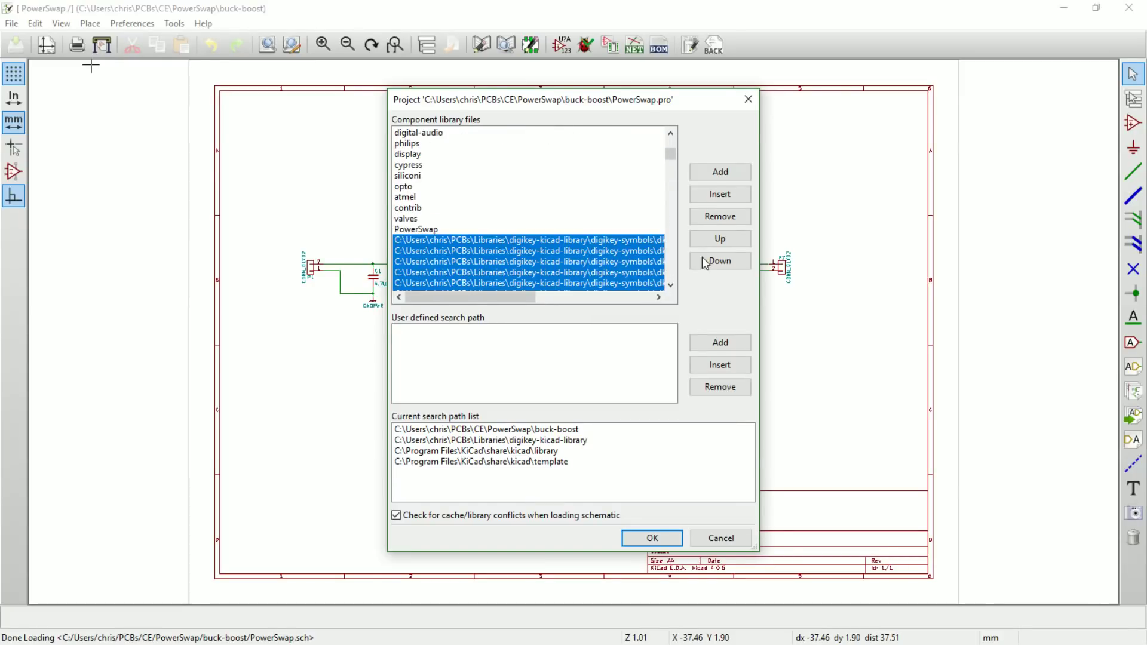
left_click(720, 216)
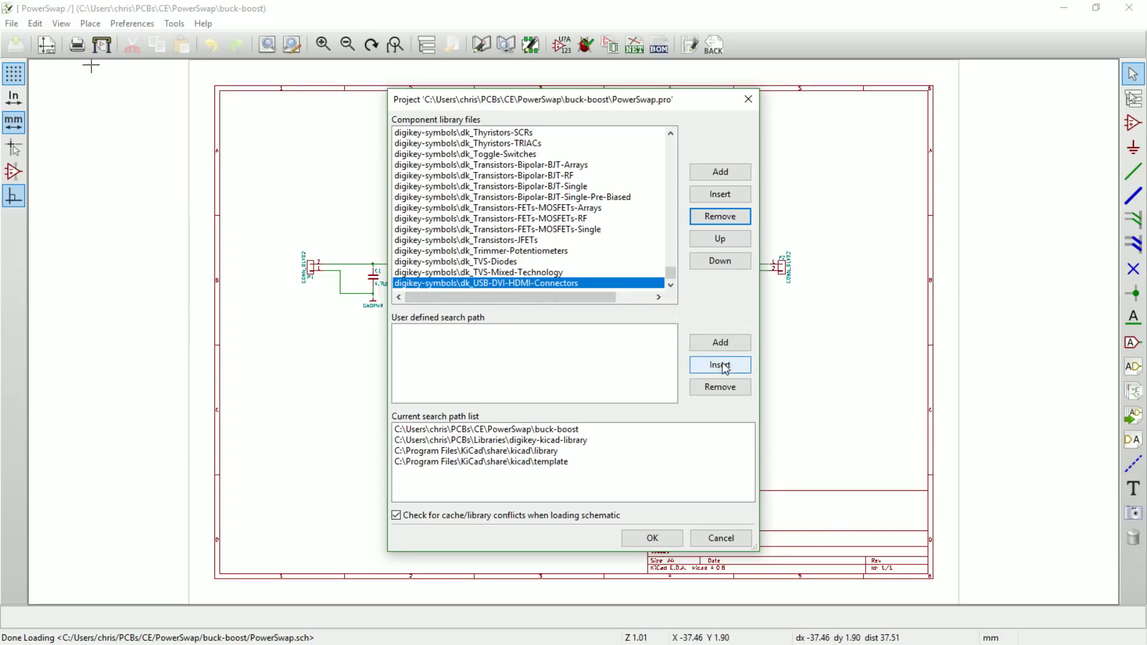
Add ..\..\..\Libraries\digikey-kicad-library\digikey-symbols as a user-defined search path and apply the library settings
left_click(721, 343)
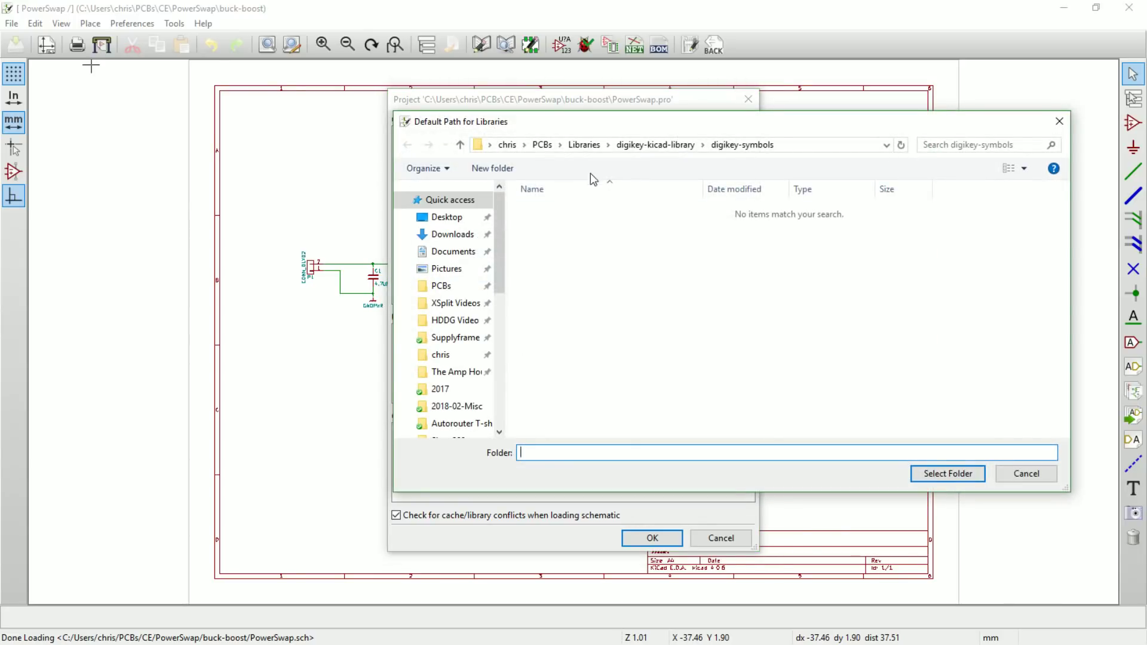
left_click(666, 145)
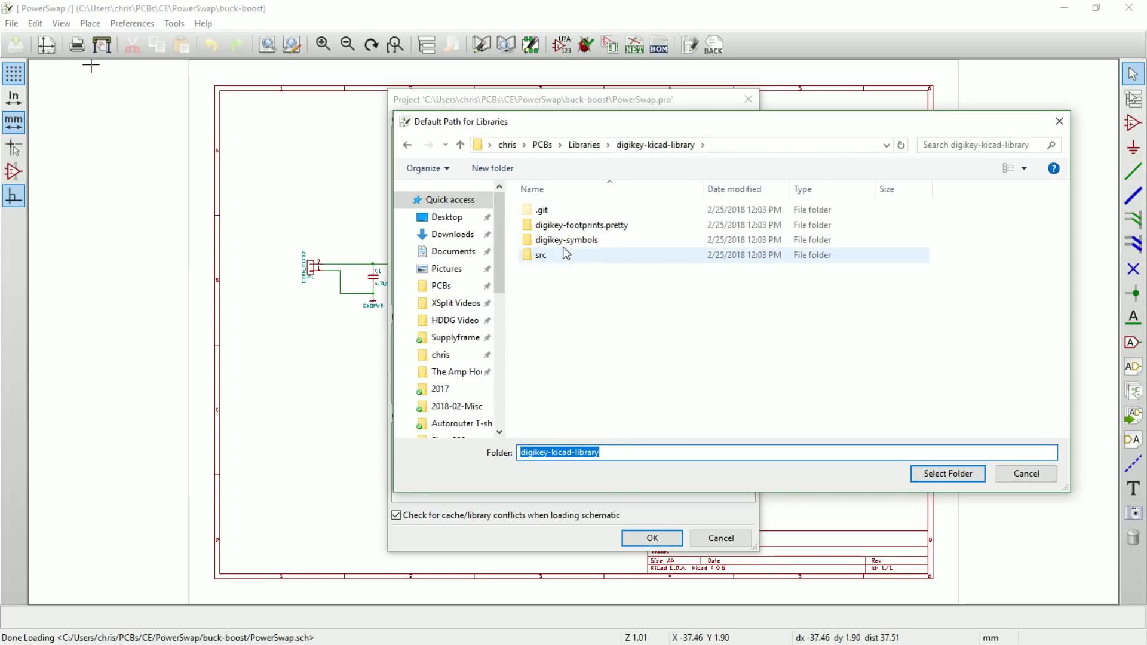
double_click(590, 241)
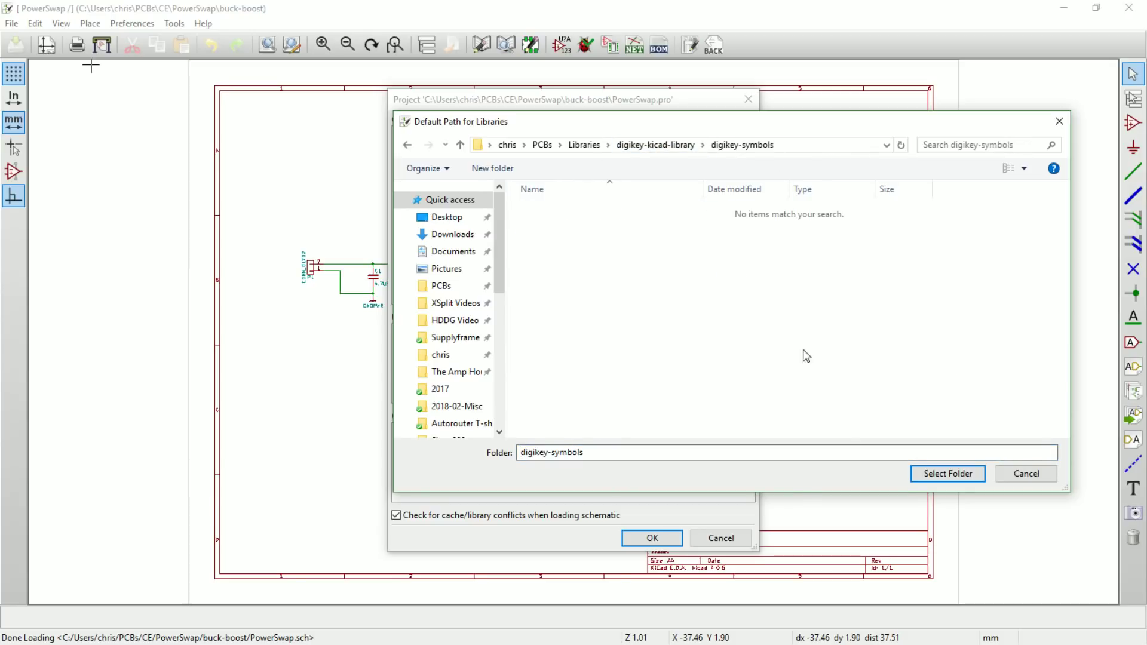
left_click(937, 473)
left_click(551, 378)
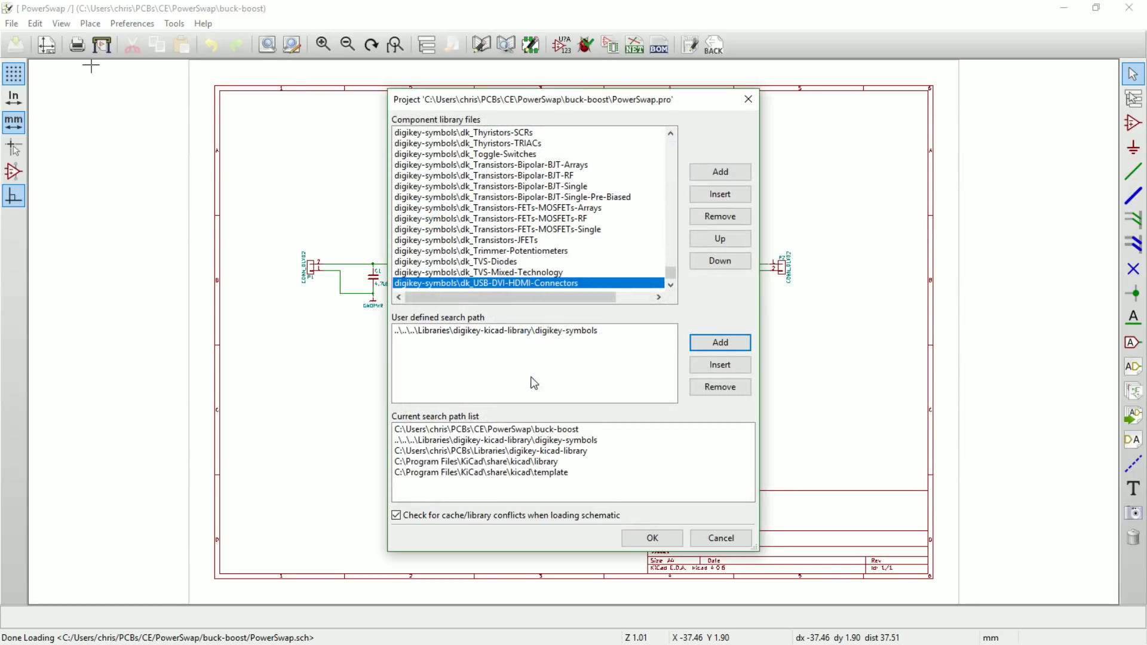
left_click(652, 538)
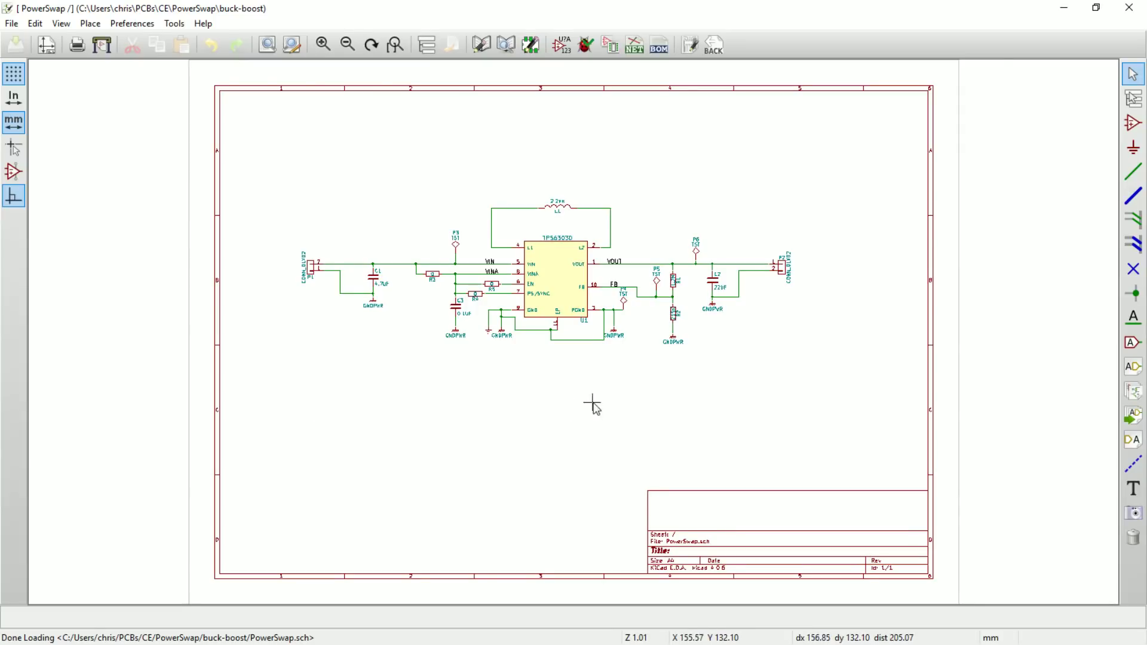
Start adding a component, dismiss the missing-library notice, check the chooser for Digi-Key libraries and cancel
key("a")
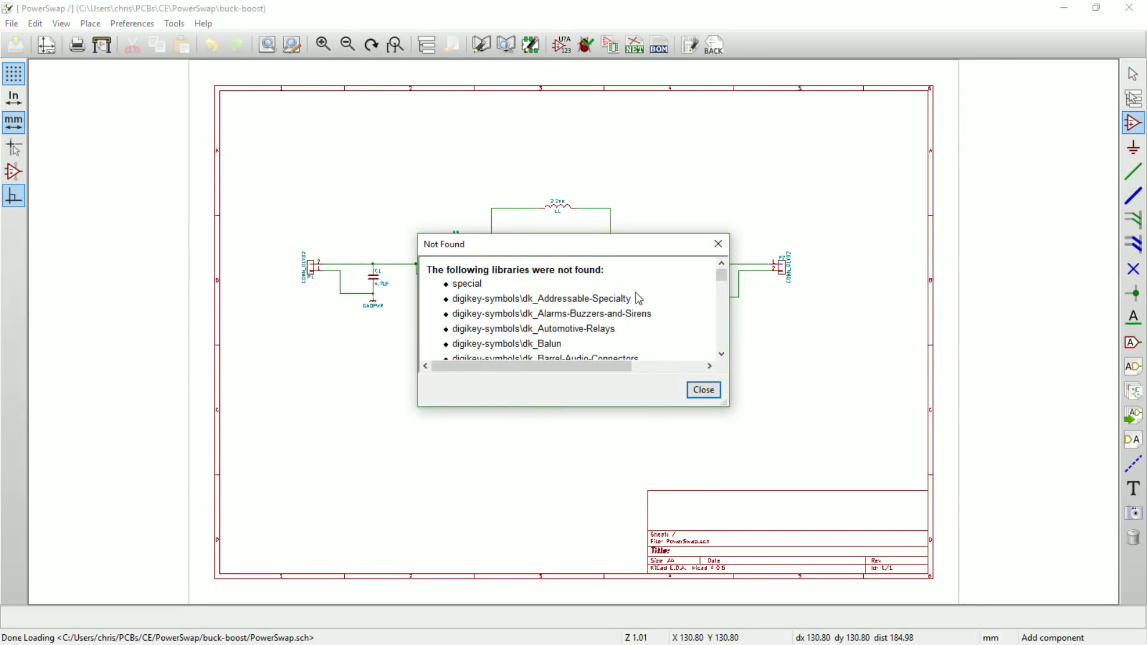
left_click(700, 397)
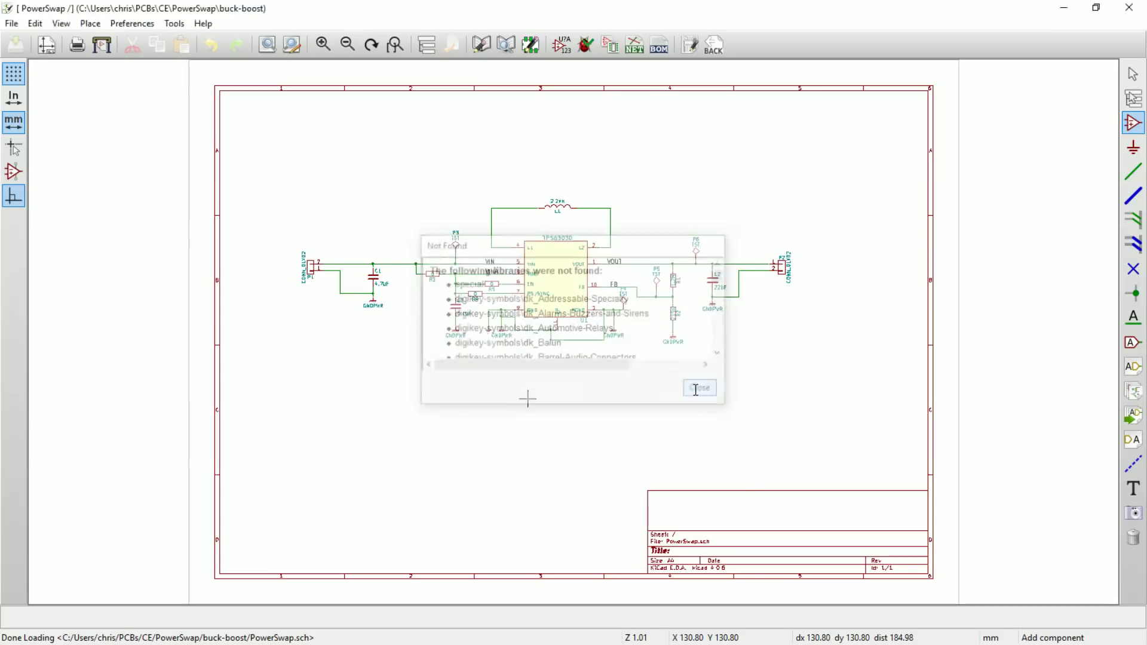
scroll(522, 266, "down", 10)
scroll(536, 277, "up", 10)
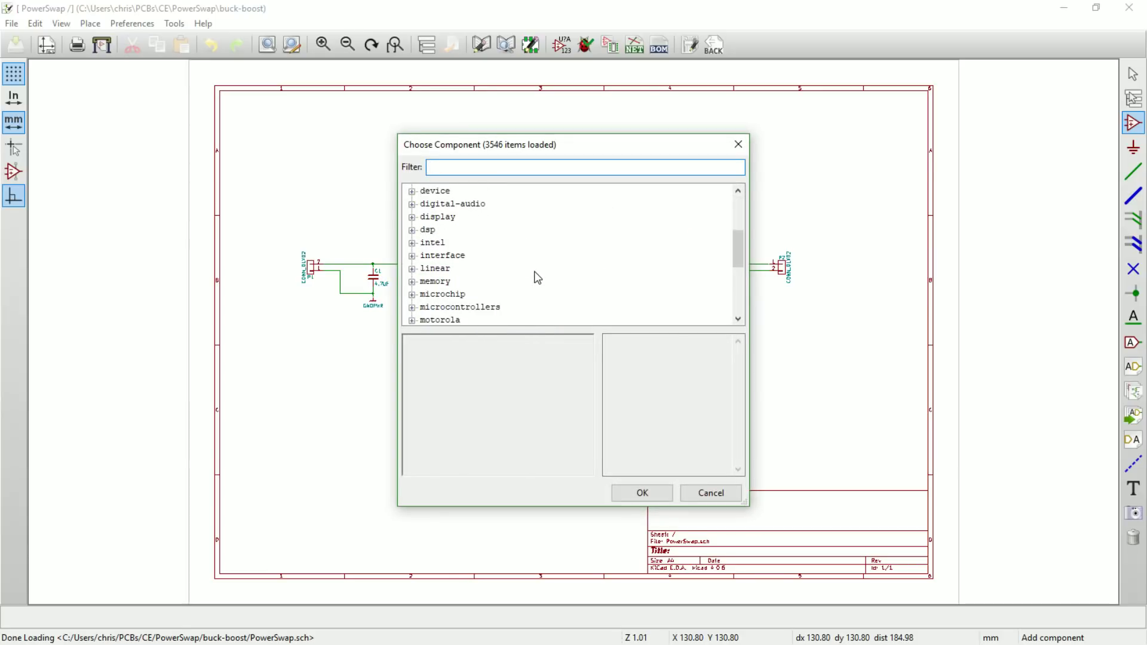
scroll(476, 272, "down", 10)
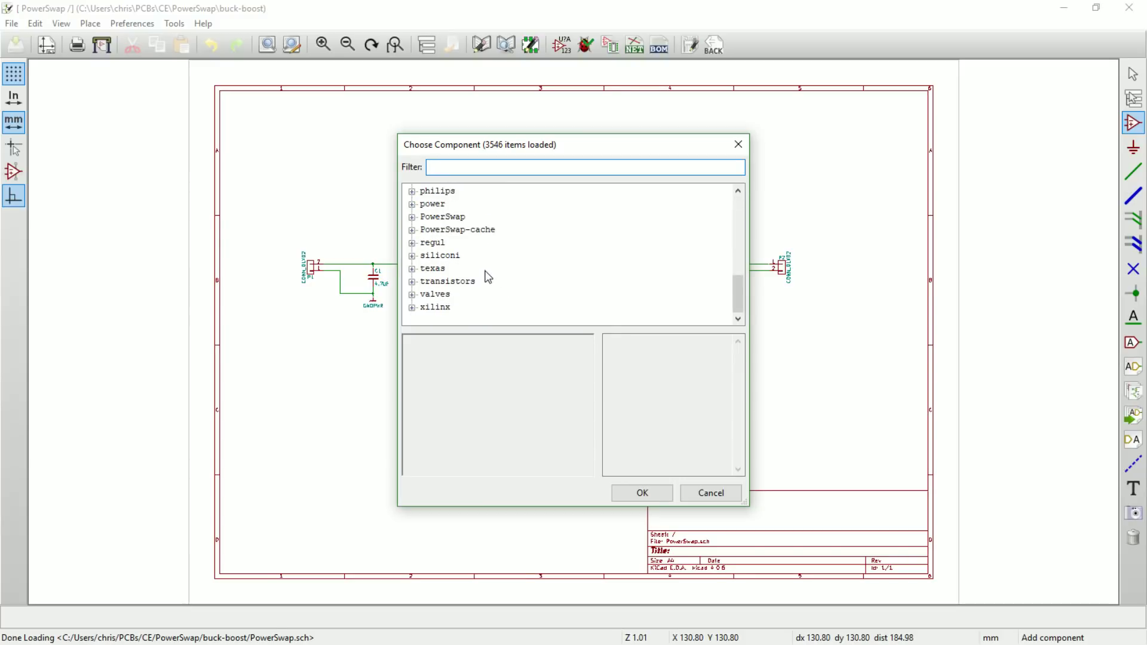
left_click(710, 493)
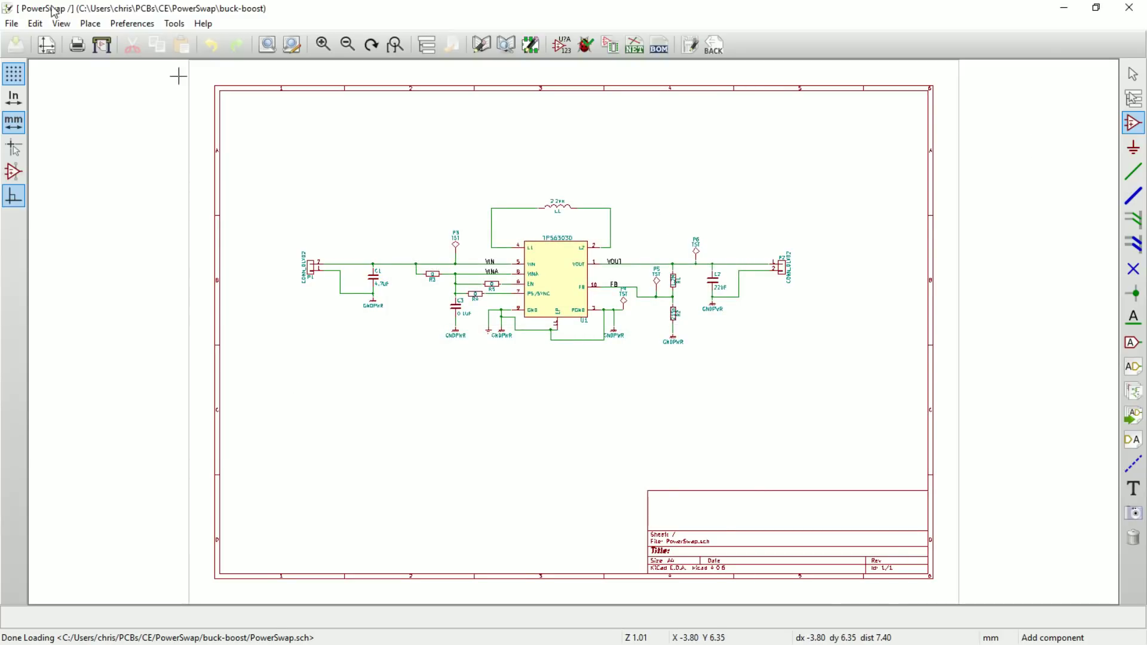
Reopen the component library settings and remove all the digikey-symbols\dk_ entries from the library files
left_click(144, 24)
left_click(147, 47)
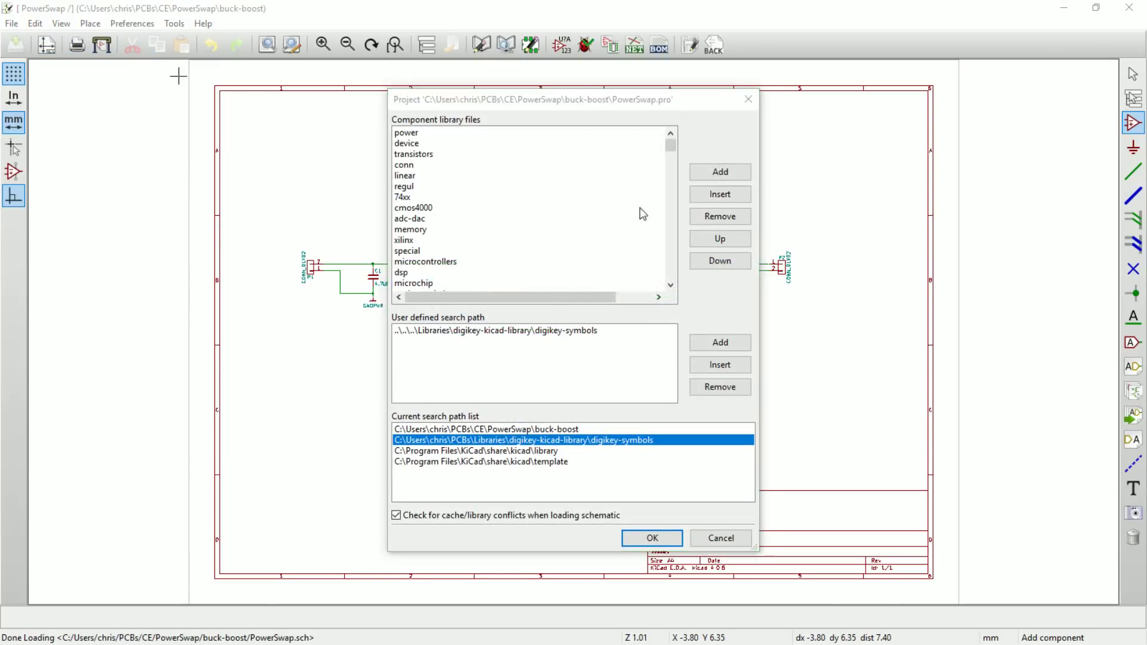
left_click_drag(671, 149, 673, 290)
scroll(615, 171, "up", 2)
left_click(501, 210)
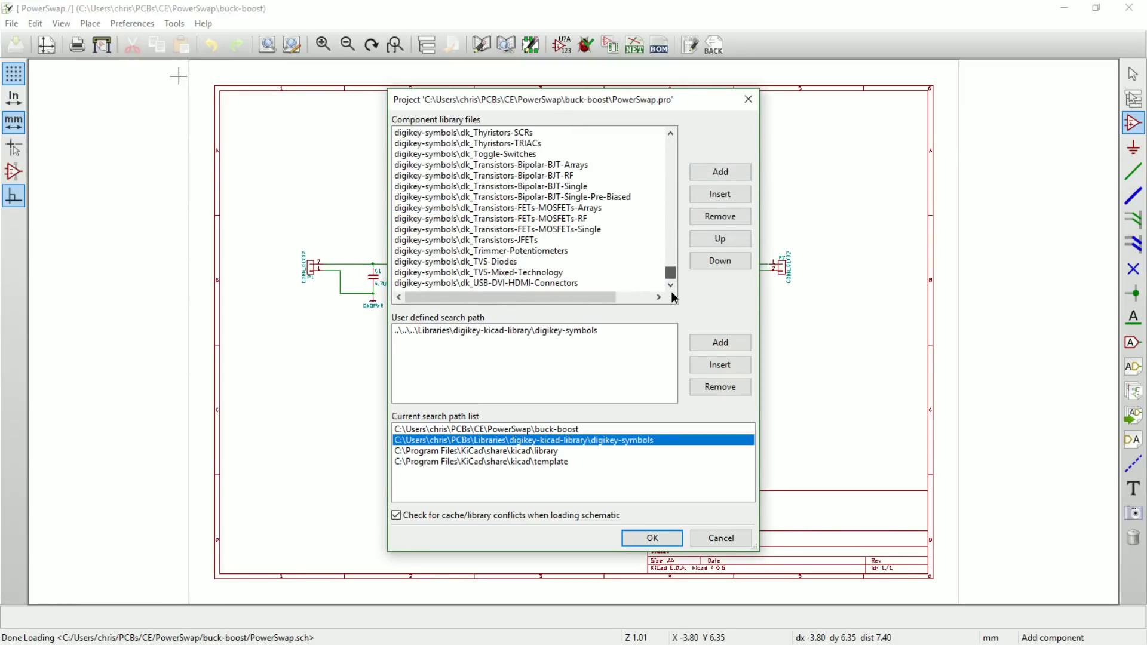
left_click(579, 284, "shift")
left_click(720, 213)
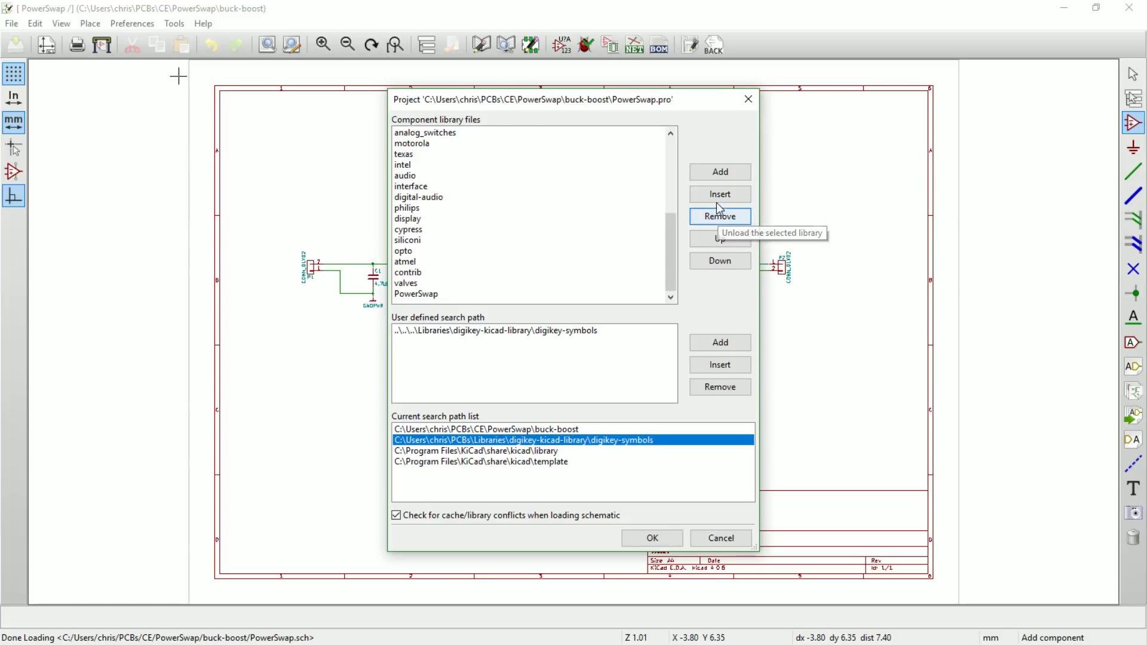
Add all library files from dk_Addressable-Specialty.lib through dk_USB-DVI-HDMI-Connectors.lib in digikey-symbols and apply the library settings
left_click(719, 173)
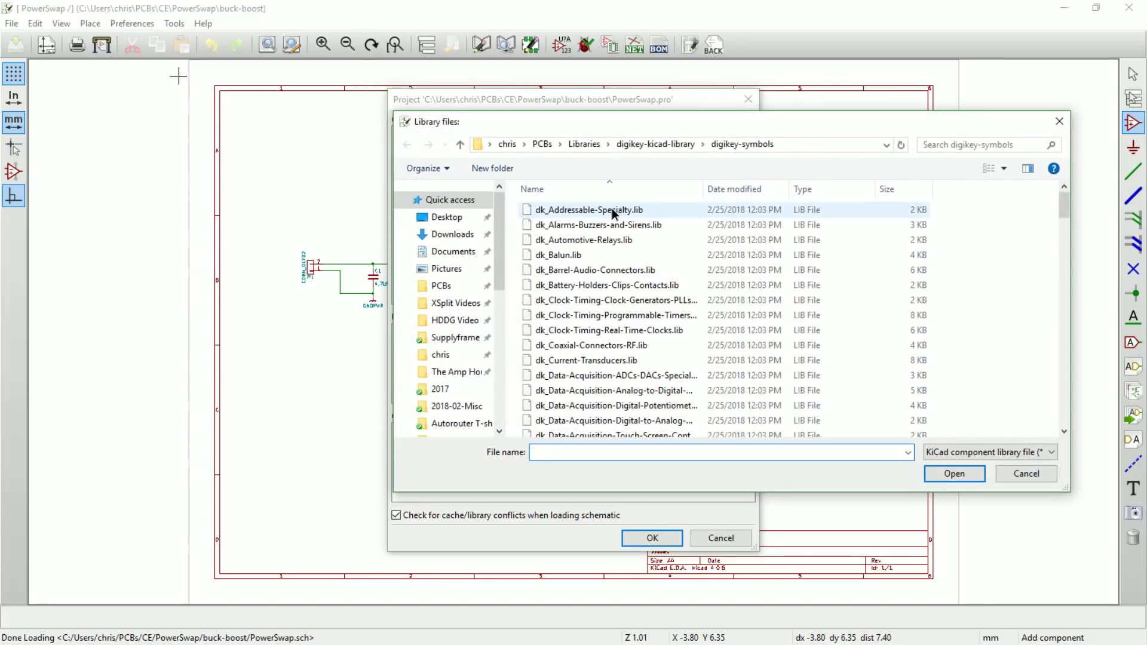
left_click(615, 209)
scroll(975, 222, "down", 5)
left_click_drag(1065, 244, 1065, 413)
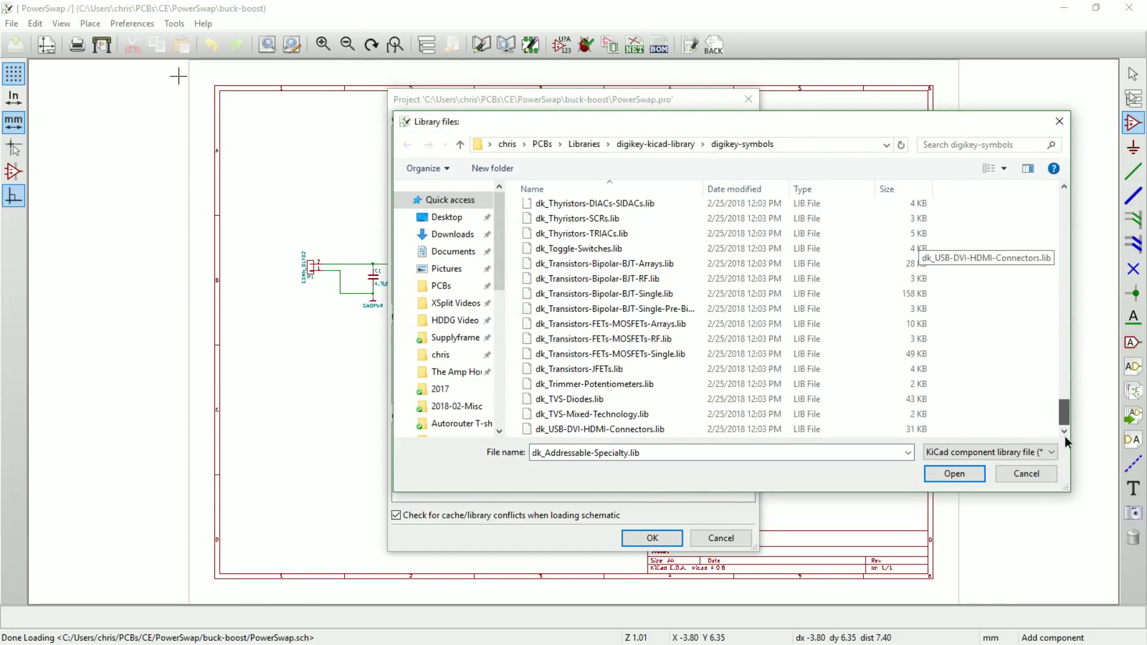
left_click(652, 429, "shift")
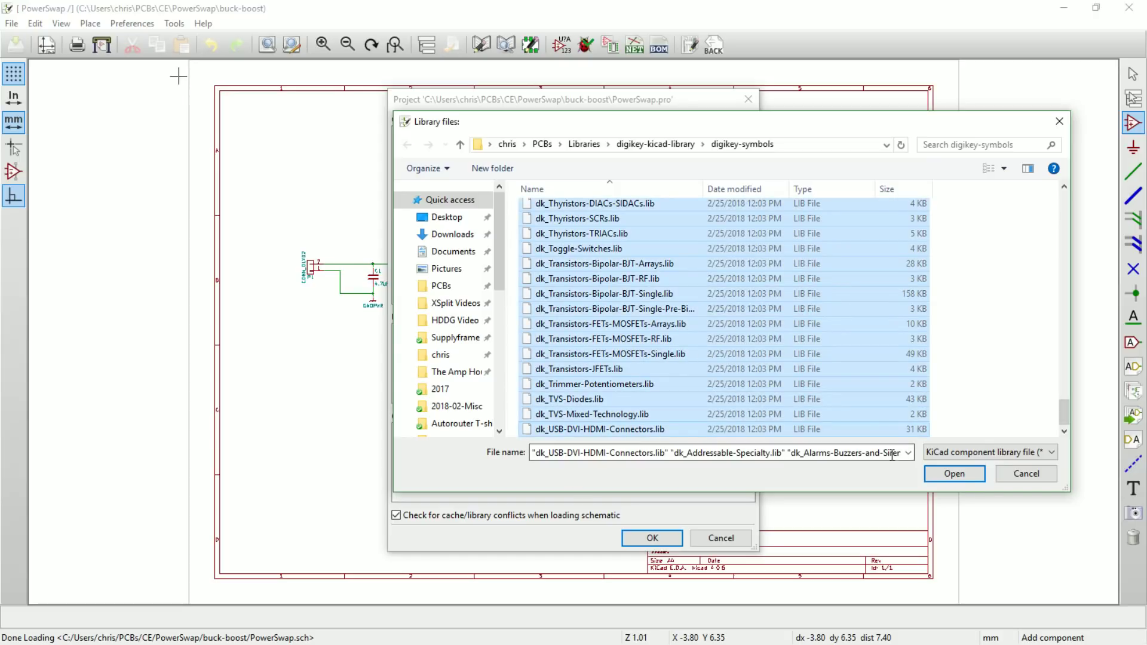
left_click(954, 474)
left_click(652, 538)
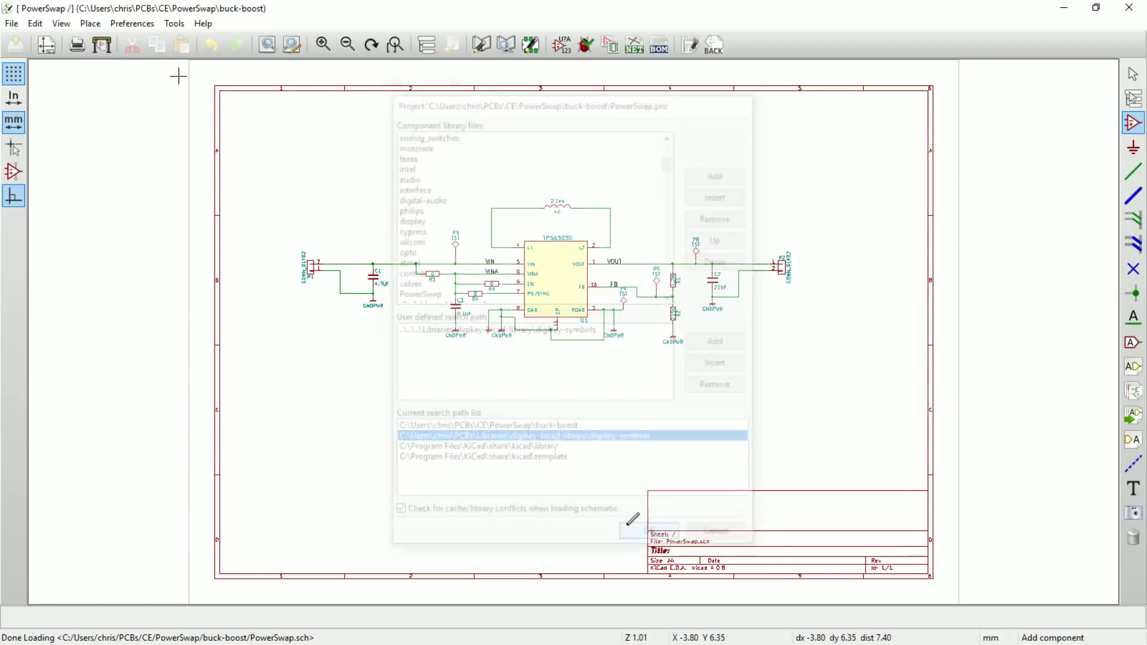
Place the REF3030AIDBZR voltage reference from dk_PMIC-Voltage-Reference in the empty area below the existing circuit
left_click(481, 389)
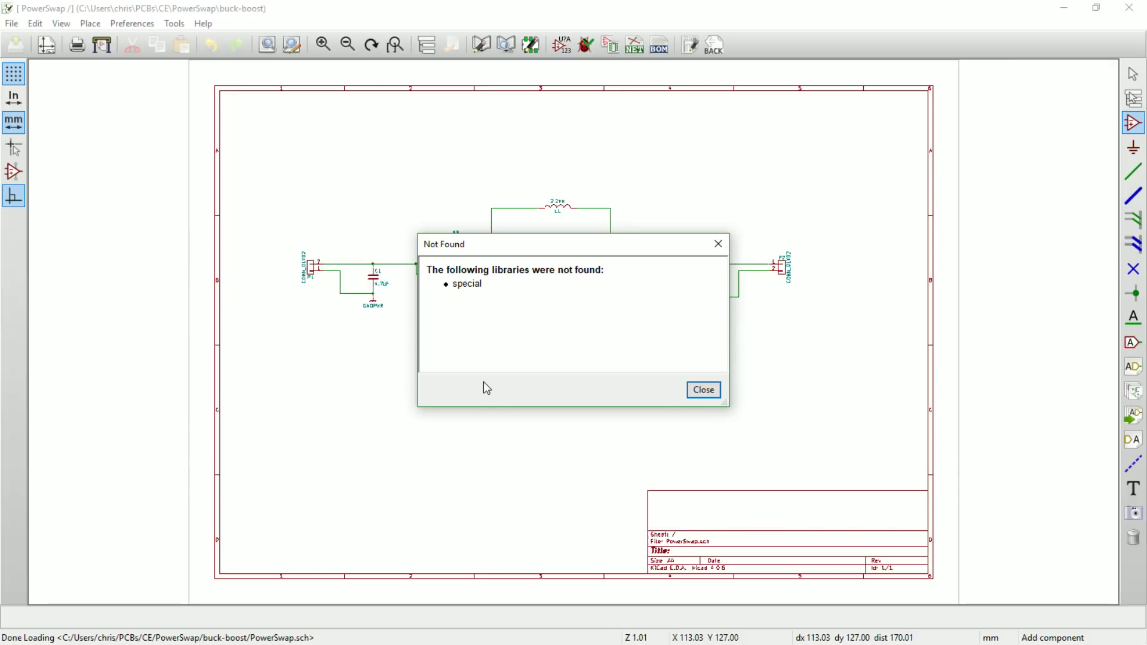
left_click(702, 390)
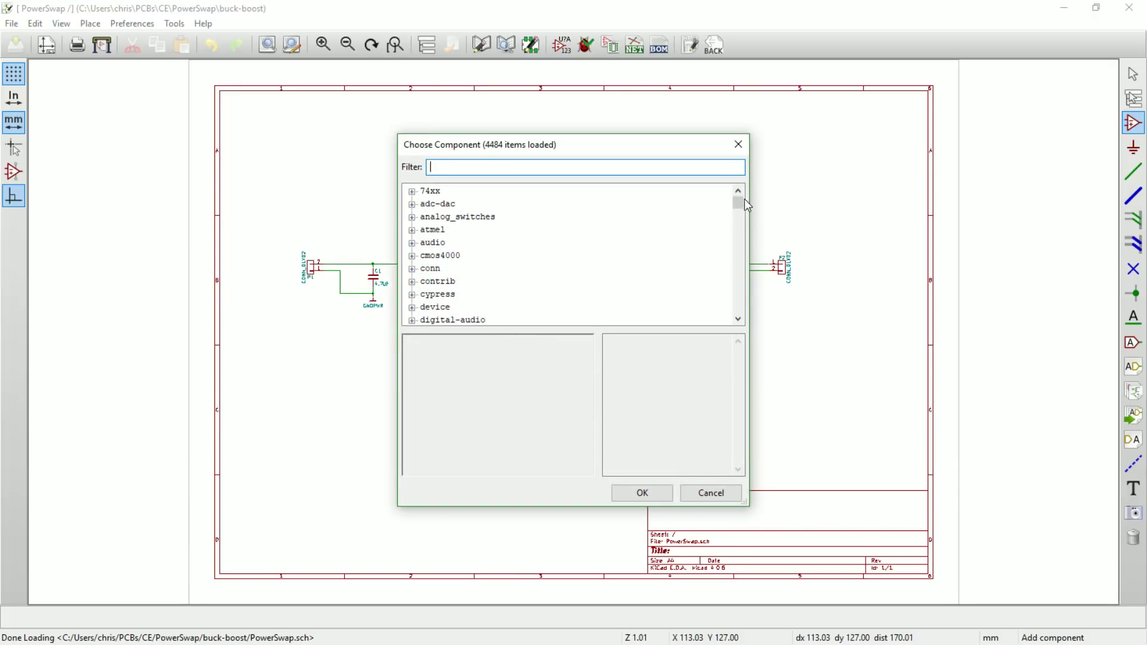
left_click_drag(741, 202, 741, 264)
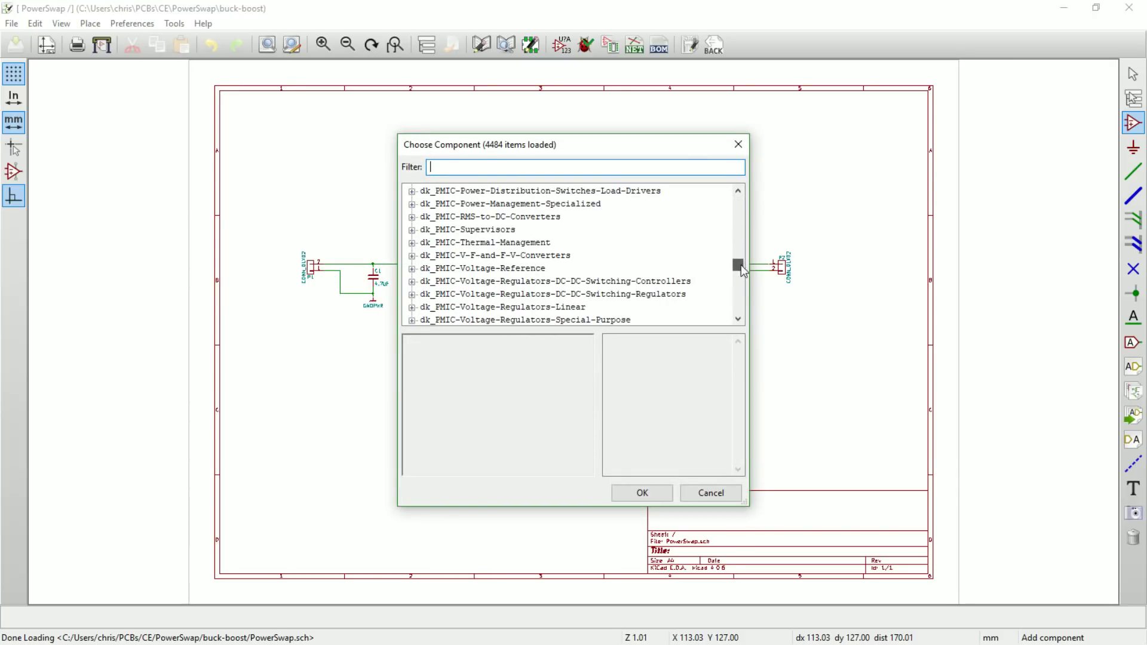
left_click(412, 270)
left_click(473, 280)
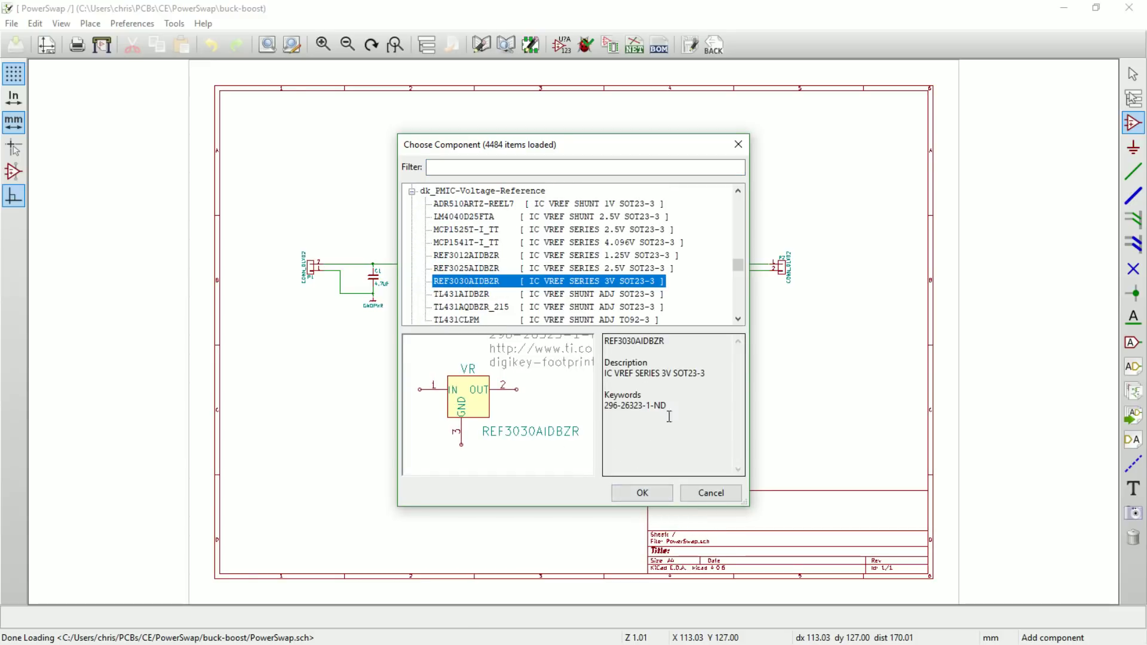
left_click_drag(667, 454, 612, 455)
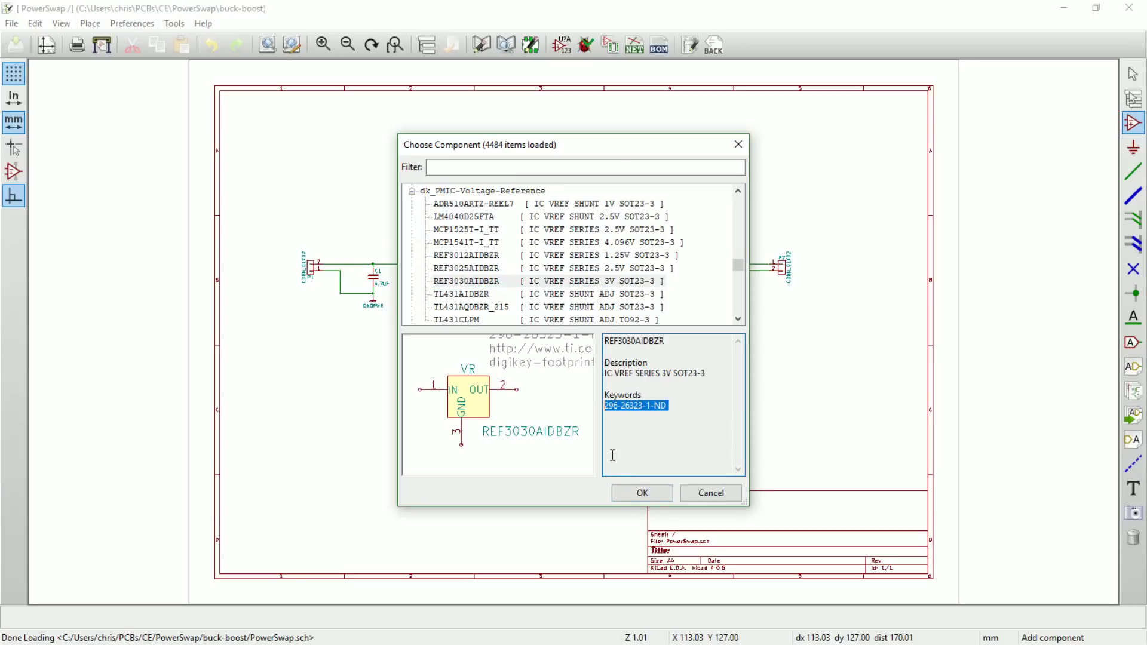
left_click(644, 495)
scroll(509, 410, "up", 3)
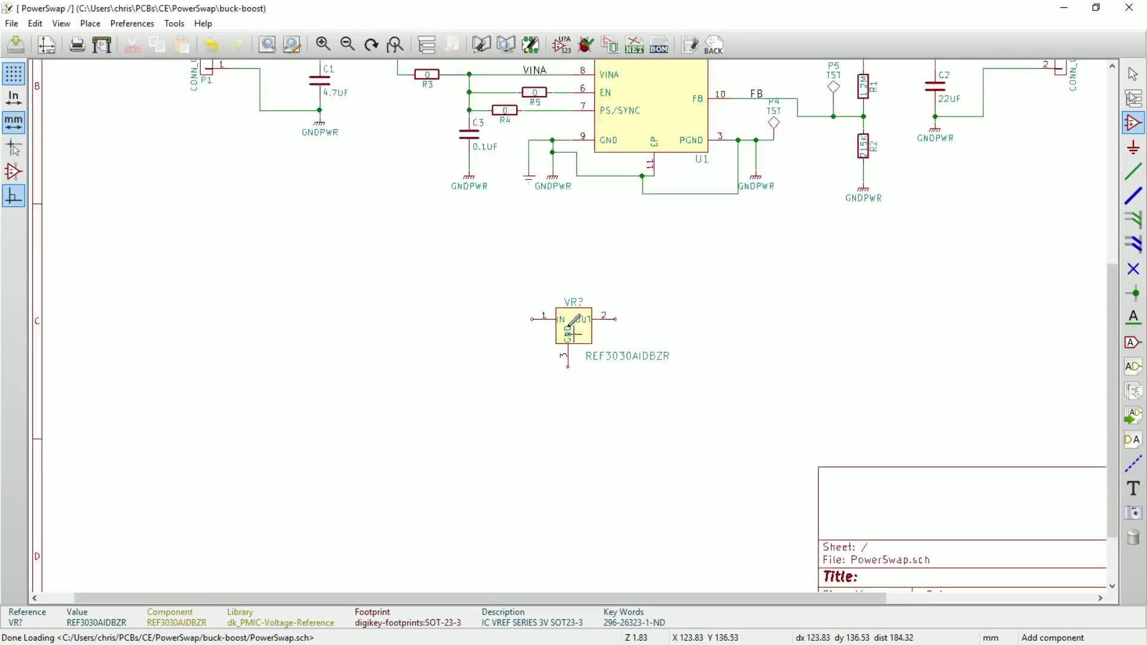
Open the properties of the REF3030AIDBZR, widen the dialog and examine its footprint and MPN fields, then close it
scroll(564, 315, "up", 2)
scroll(558, 322, "down", 4)
scroll(574, 323, "up", 3)
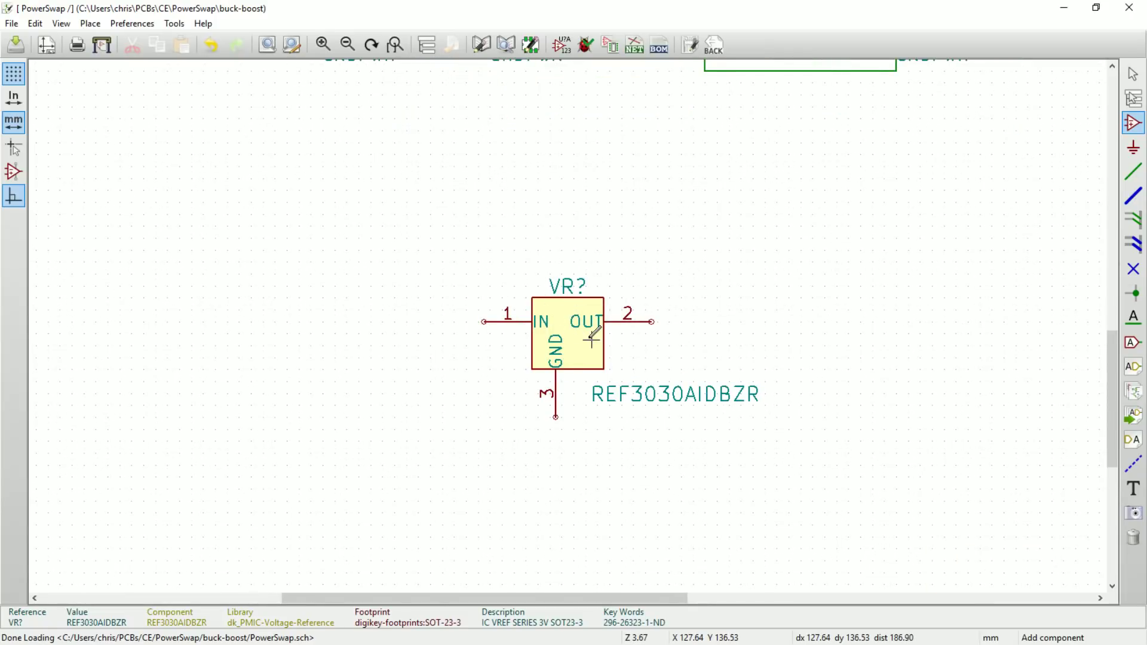
double_click(582, 337)
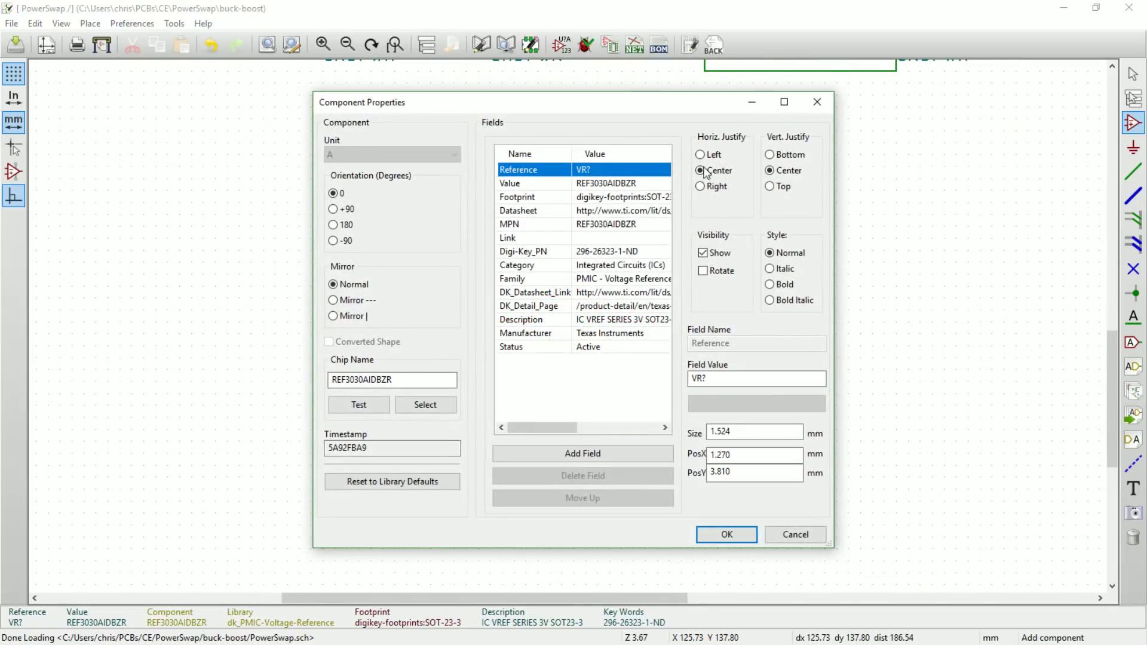
left_click_drag(596, 111, 486, 98)
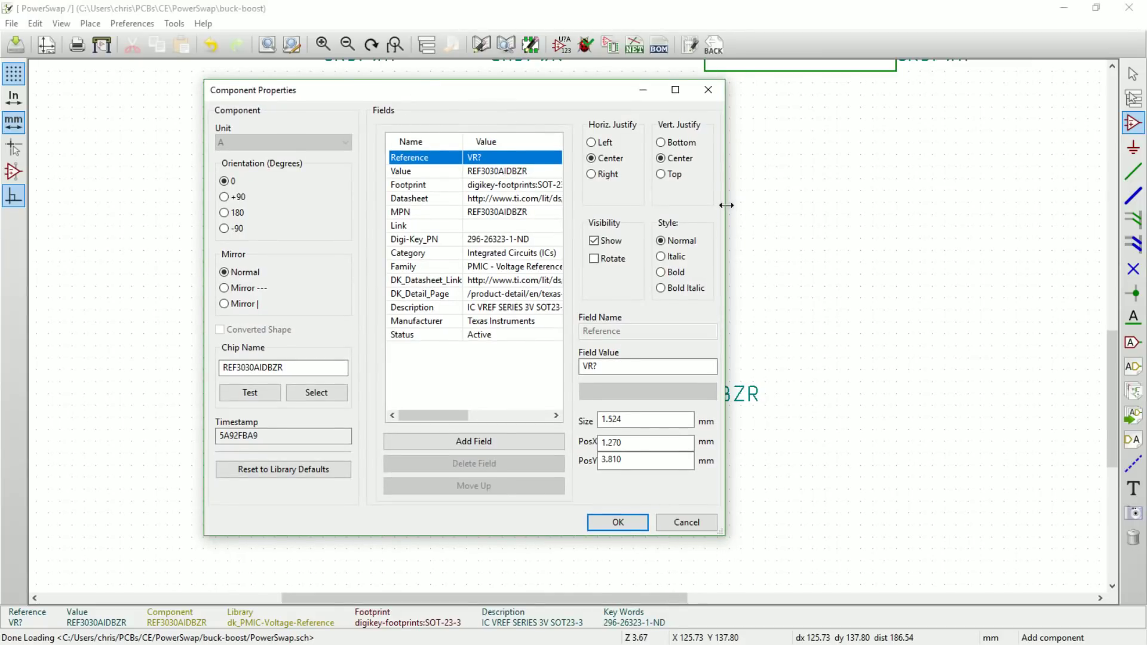
left_click_drag(726, 205, 1074, 238)
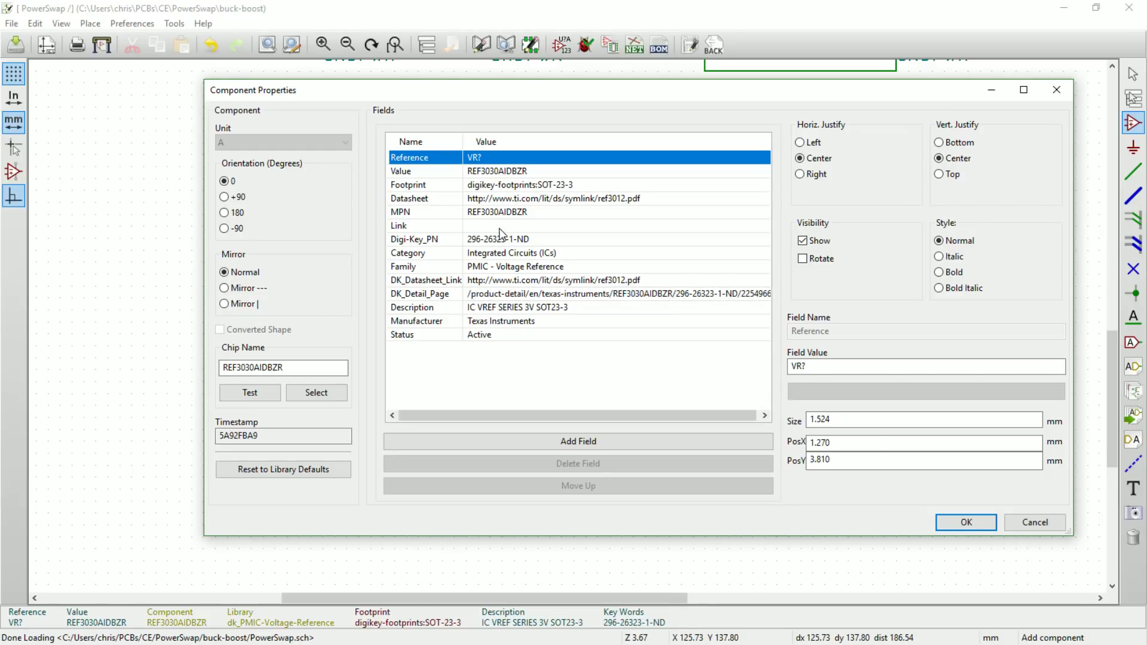
left_click(418, 185)
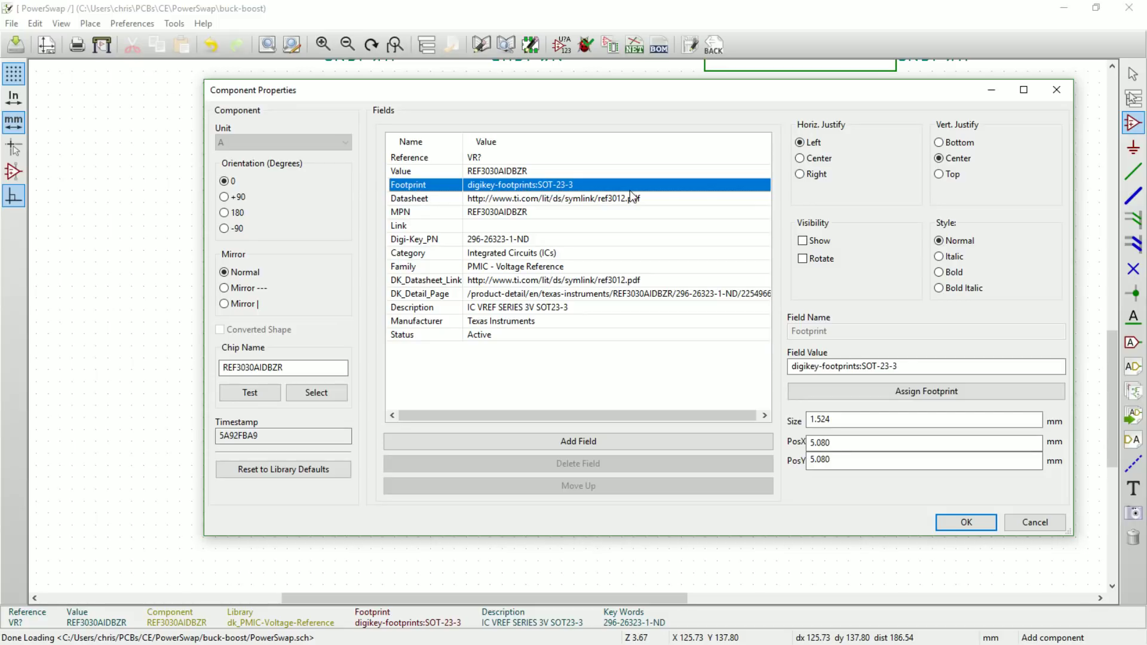
left_click_drag(902, 366, 747, 352)
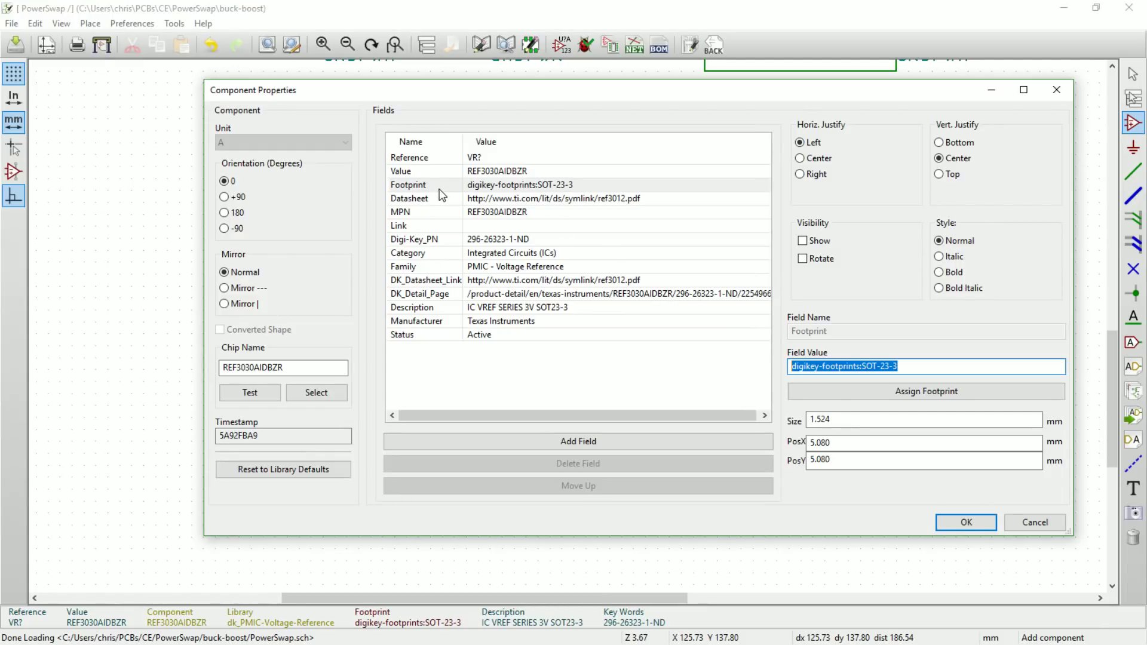
left_click(496, 217)
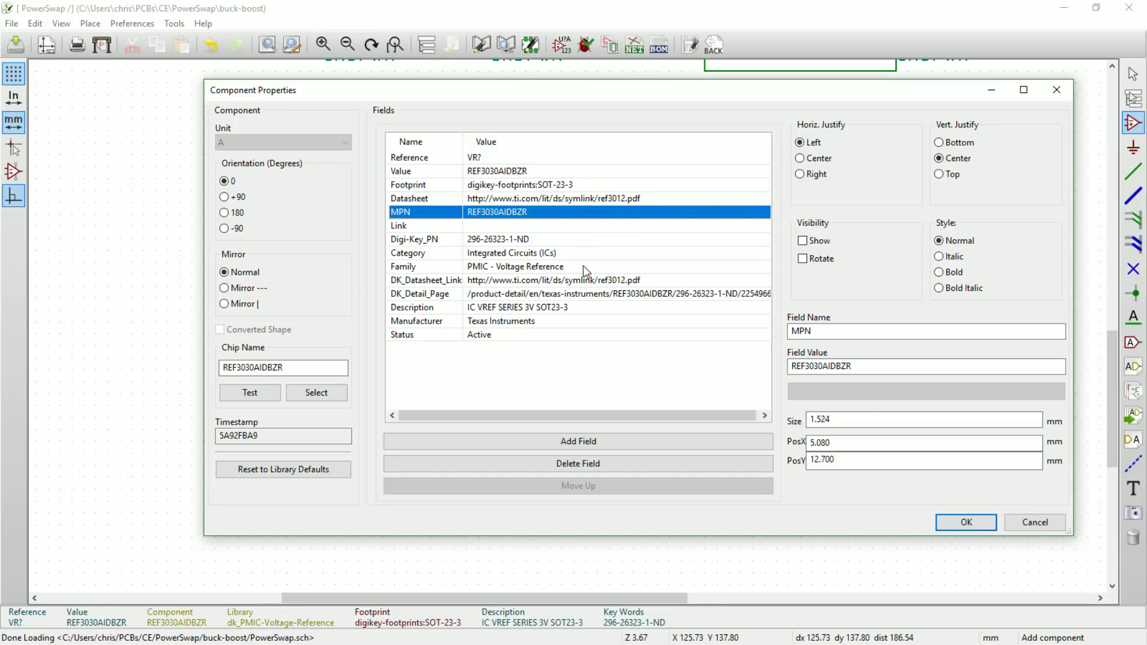
left_click(968, 524)
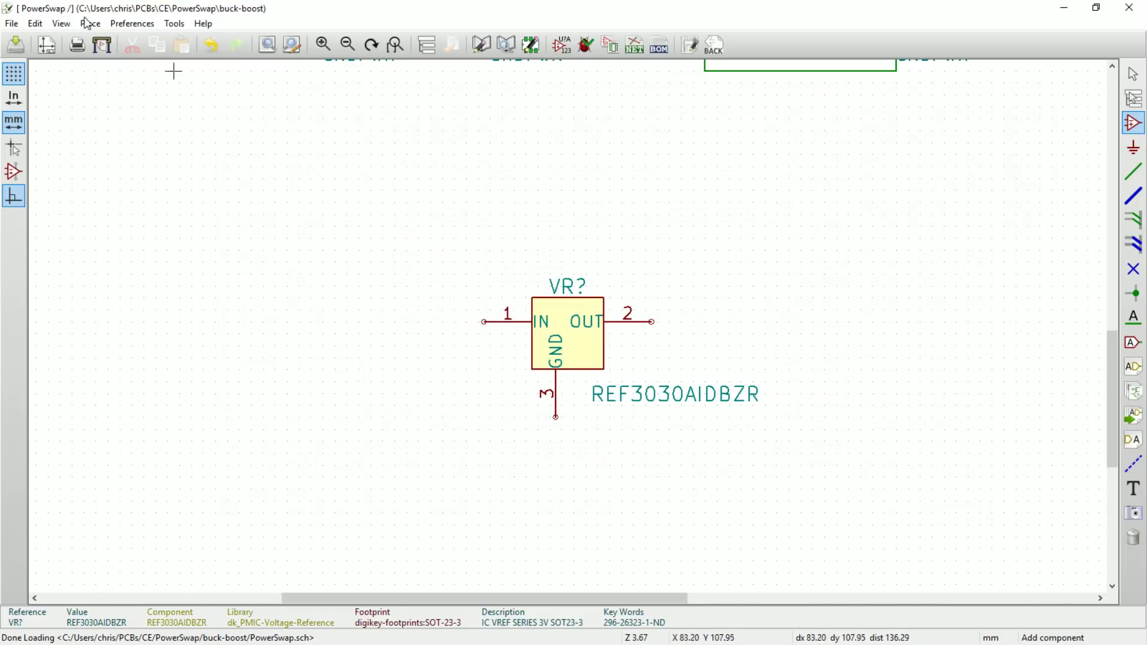
Browse the dk_ libraries available in the component chooser and close it without placing another part
left_click(413, 273)
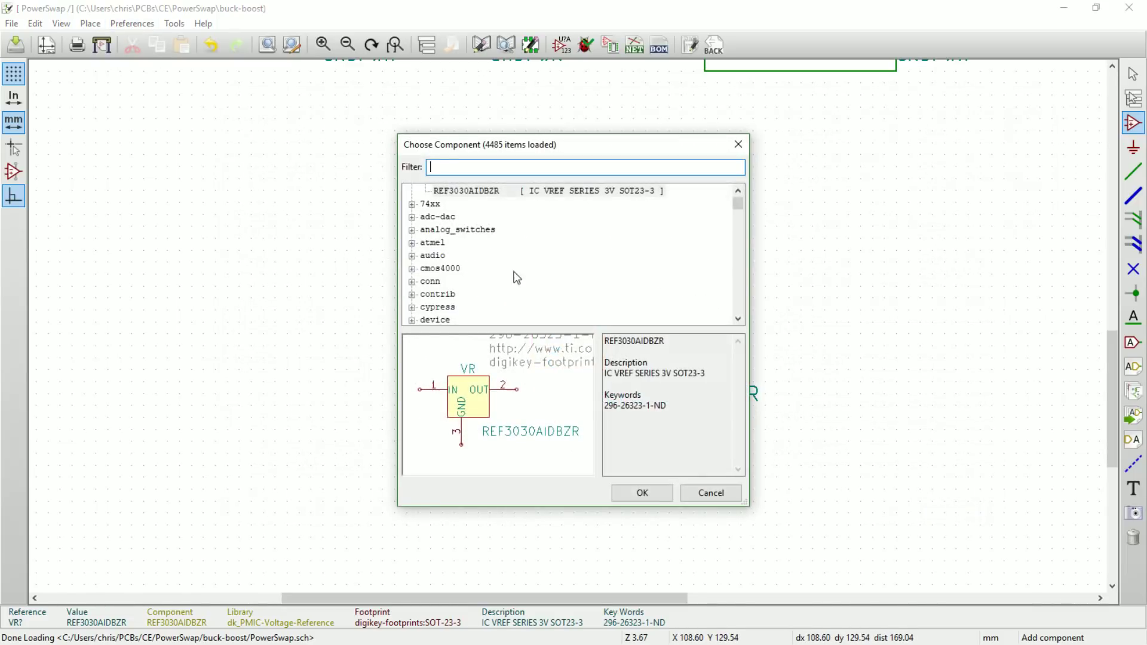
scroll(478, 280, "down", 20)
scroll(445, 290, "down", 20)
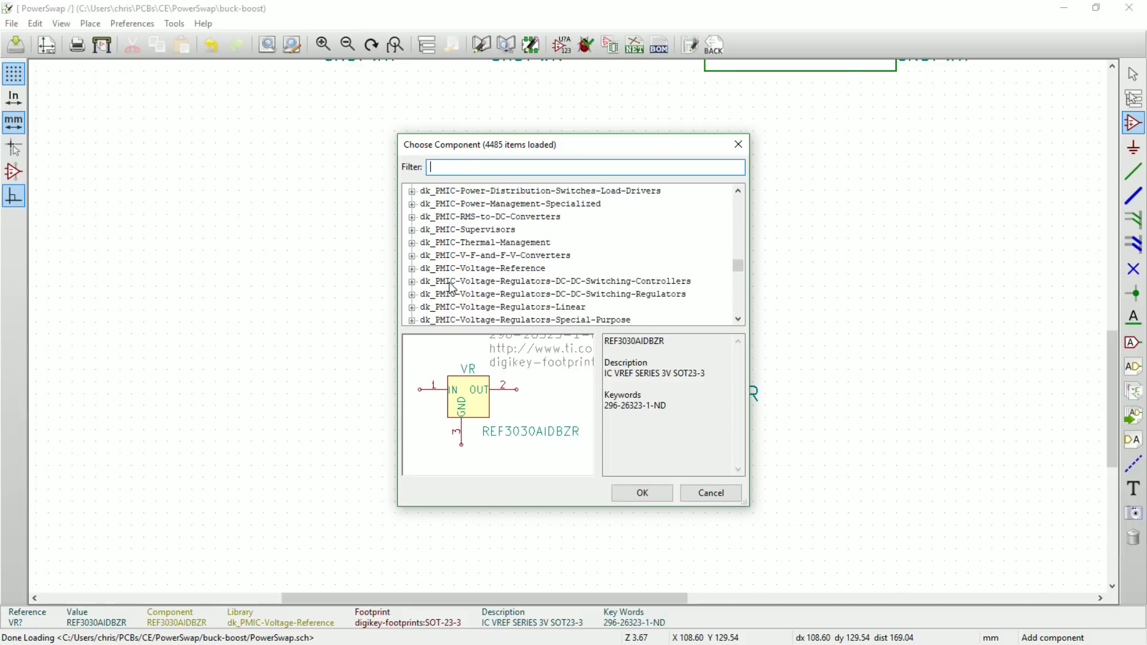
scroll(450, 278, "up", 4)
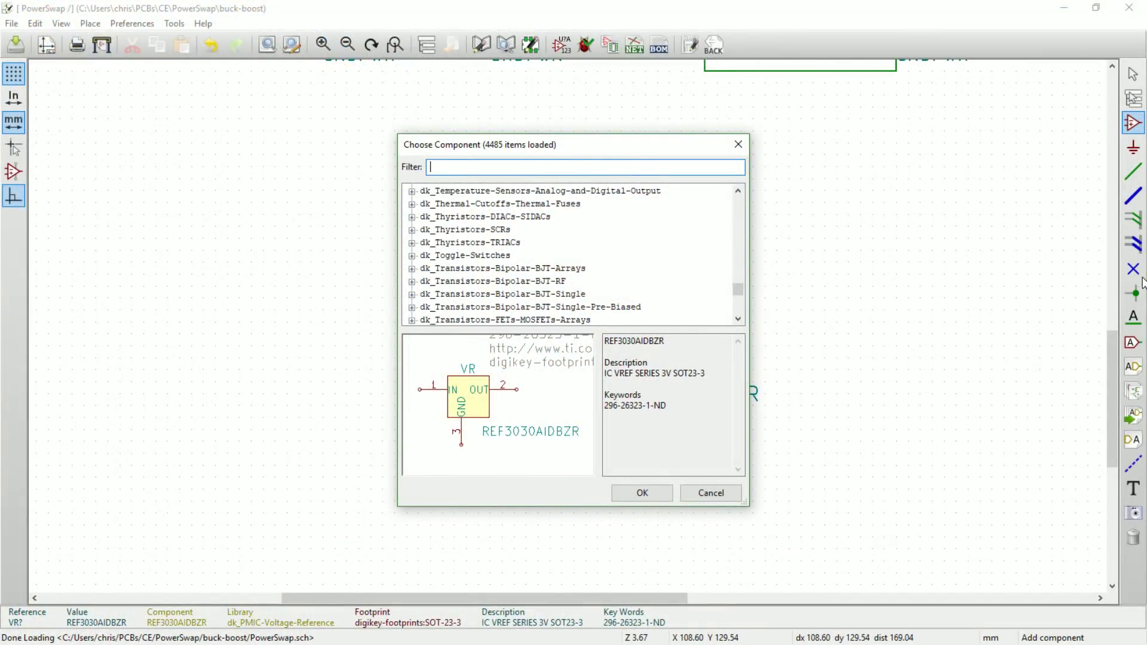
key("Return")
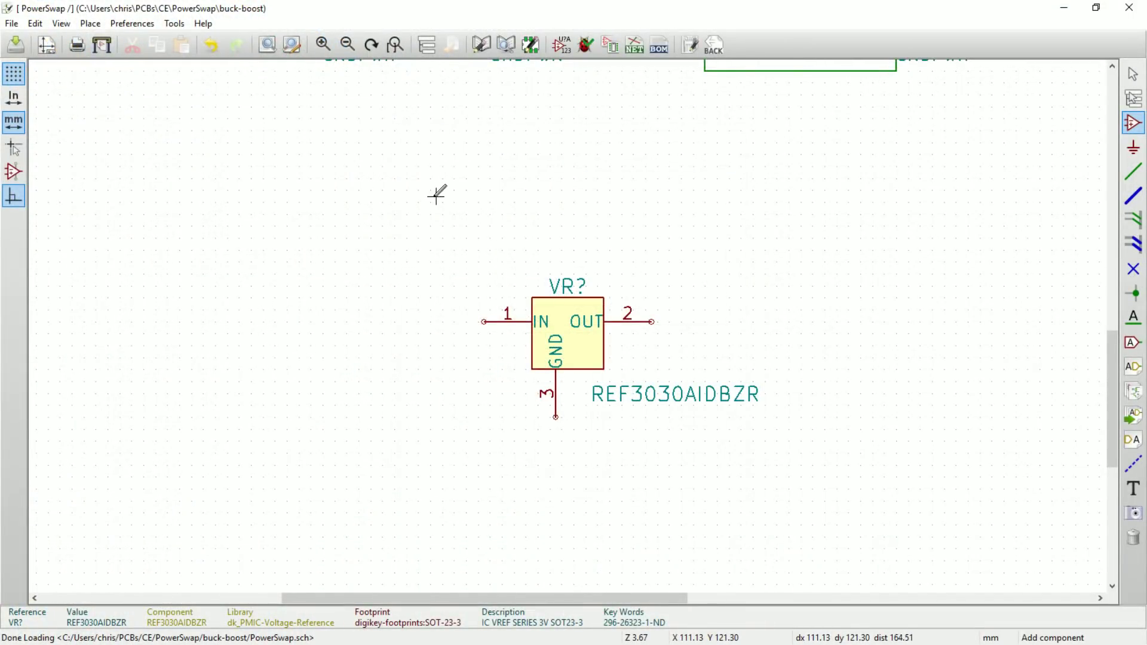
Switch to the PowerSwap board in Pcbnew and start the Add Footprint Libraries Wizard with files on the computer as the source
key("alt")
key("alt+Tab")
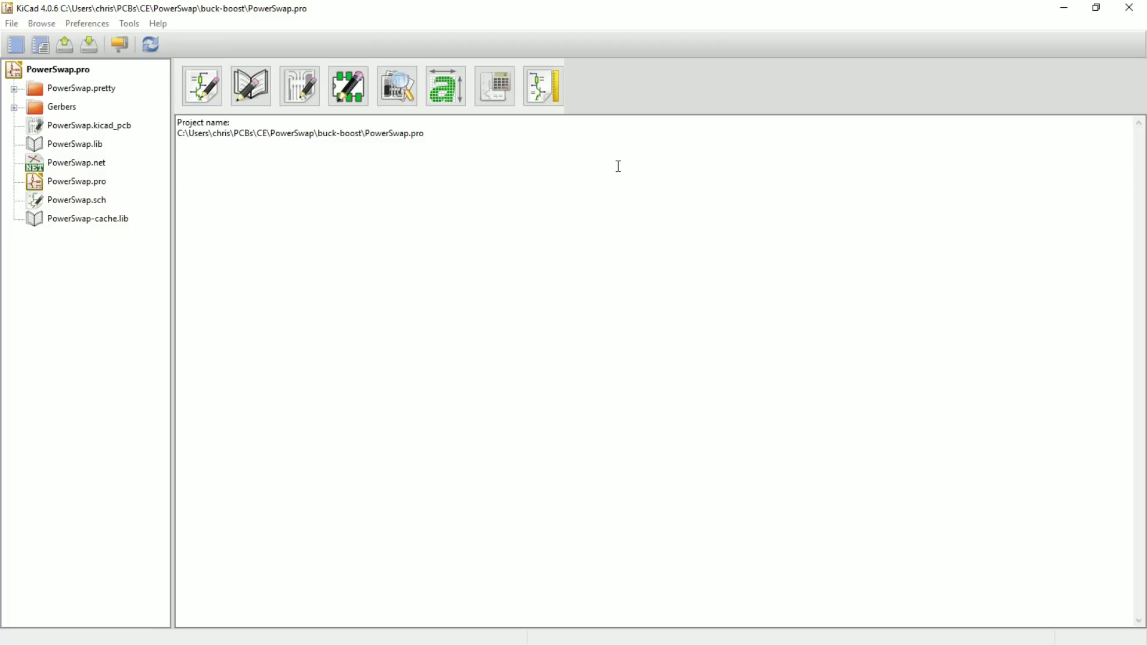
key("alt+Tab")
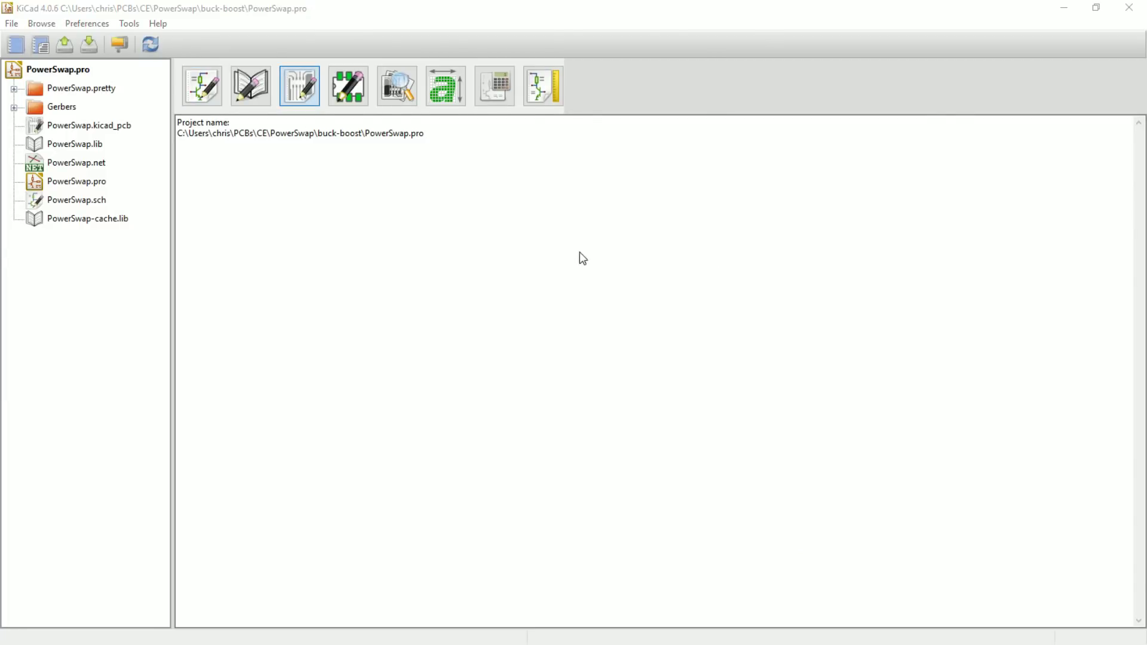
key("alt+Tab")
left_click_drag(0, 157, 281, 1)
scroll(435, 315, "up", 1)
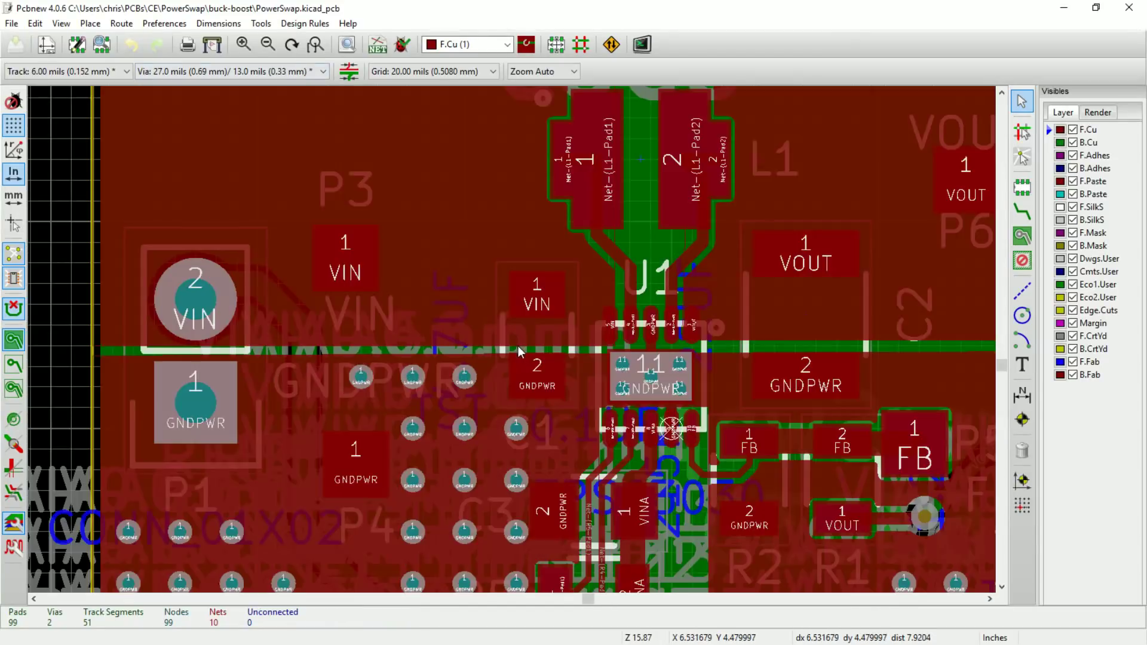
scroll(518, 346, "down", 1)
left_click(152, 24)
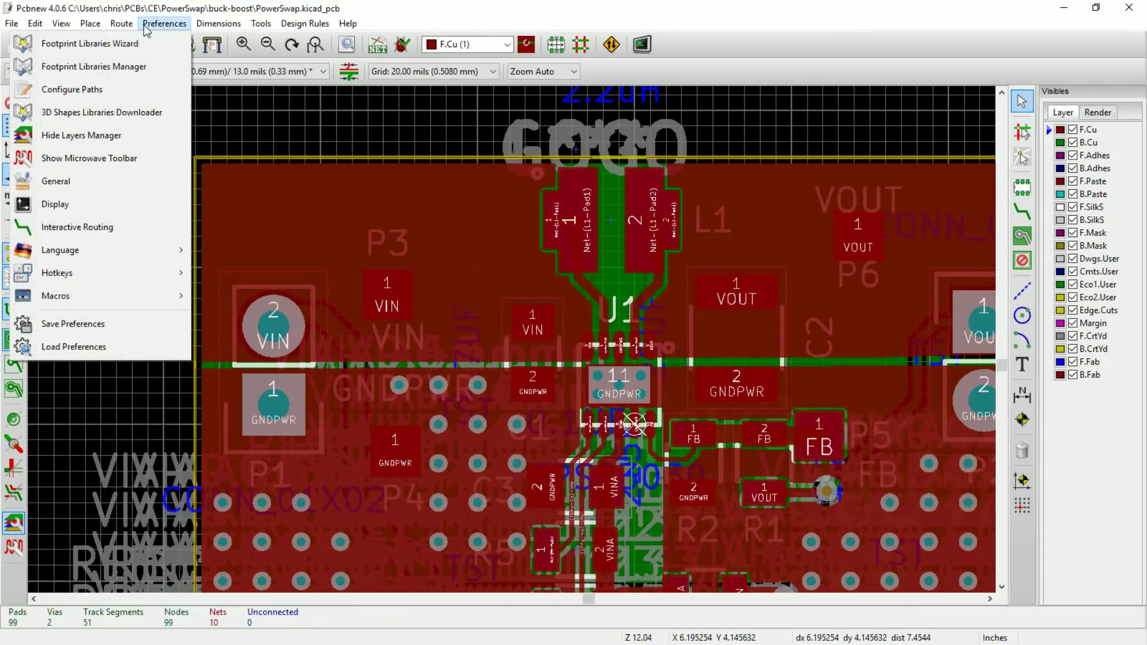
left_click(130, 45)
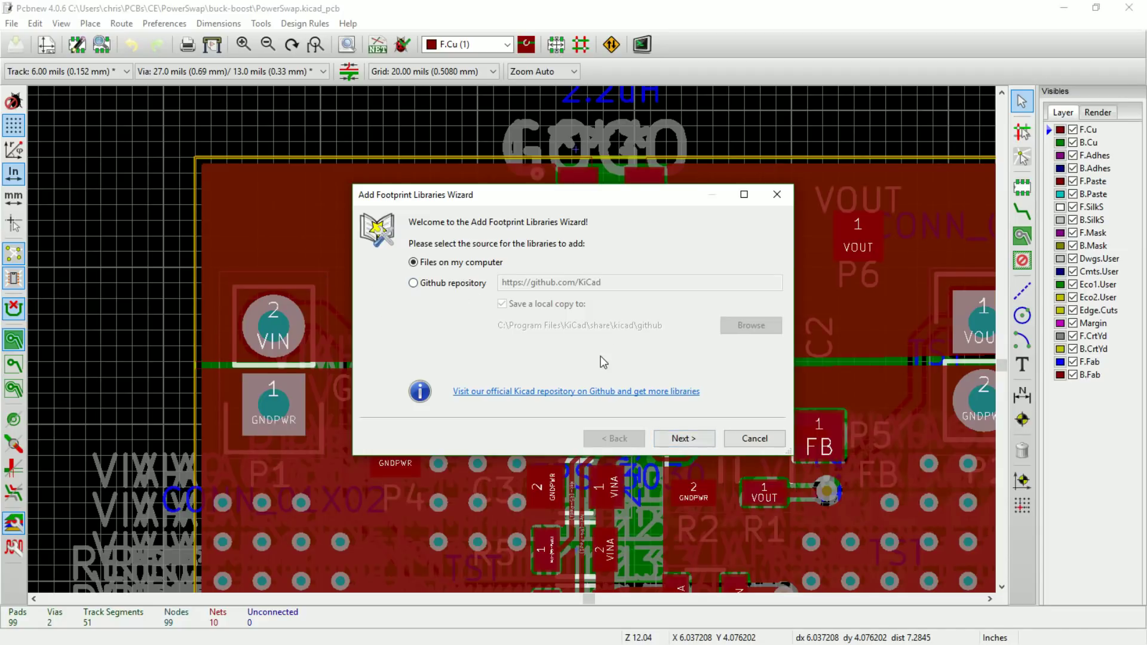
left_click(681, 438)
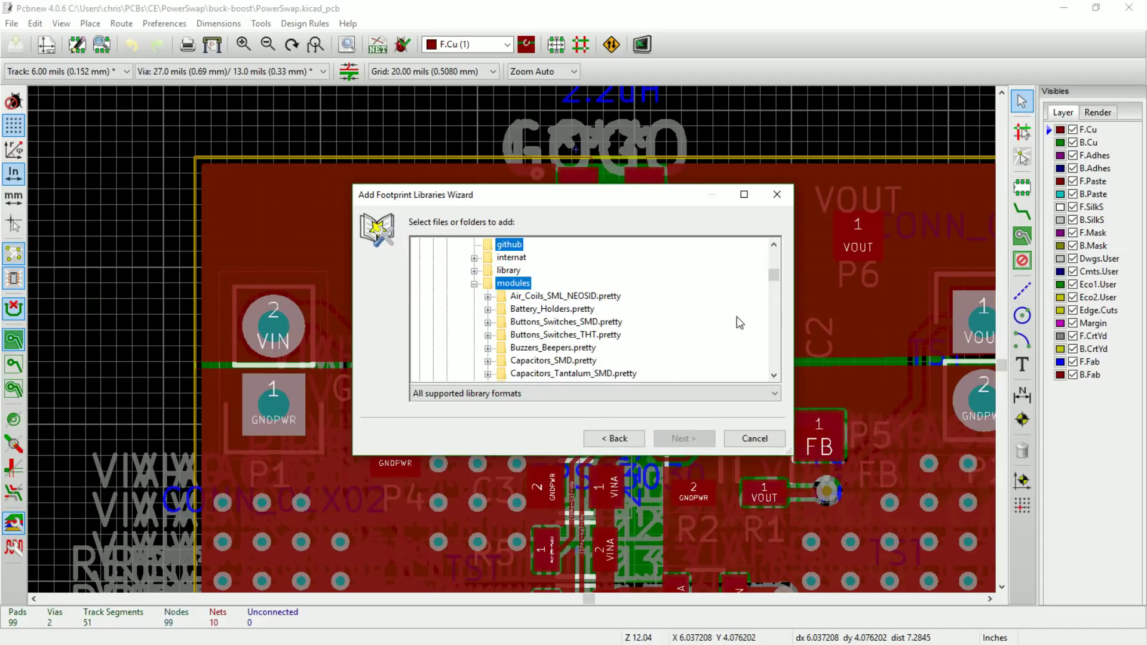
Browse the wizard's folder tree to the Libraries folder inside PCBs in the user's home folder
scroll(737, 320, "up", 5)
scroll(428, 296, "down", 4)
scroll(428, 296, "up", 5)
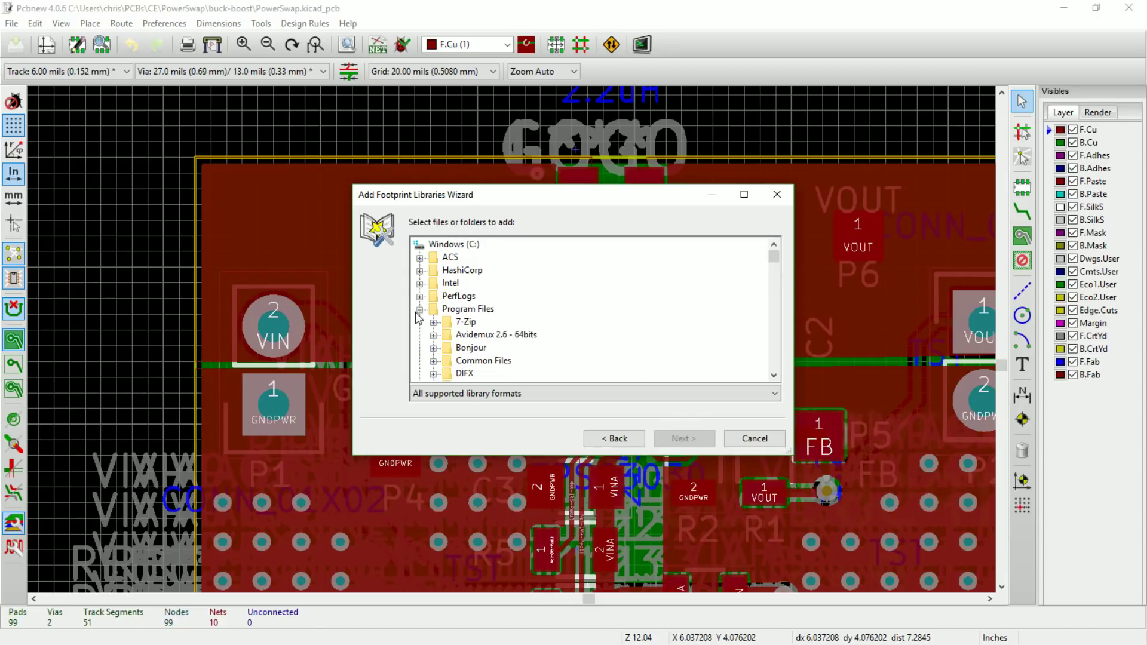
left_click(421, 310)
scroll(422, 307, "down", 3)
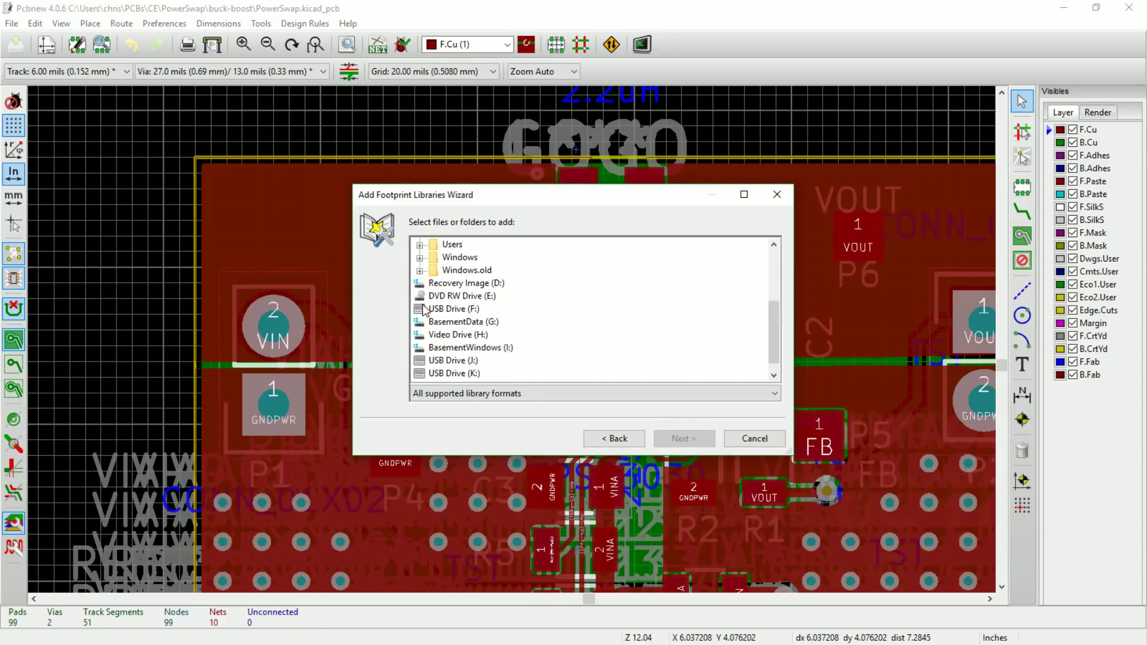
left_click(420, 245)
left_click(434, 258)
scroll(479, 317, "down", 3)
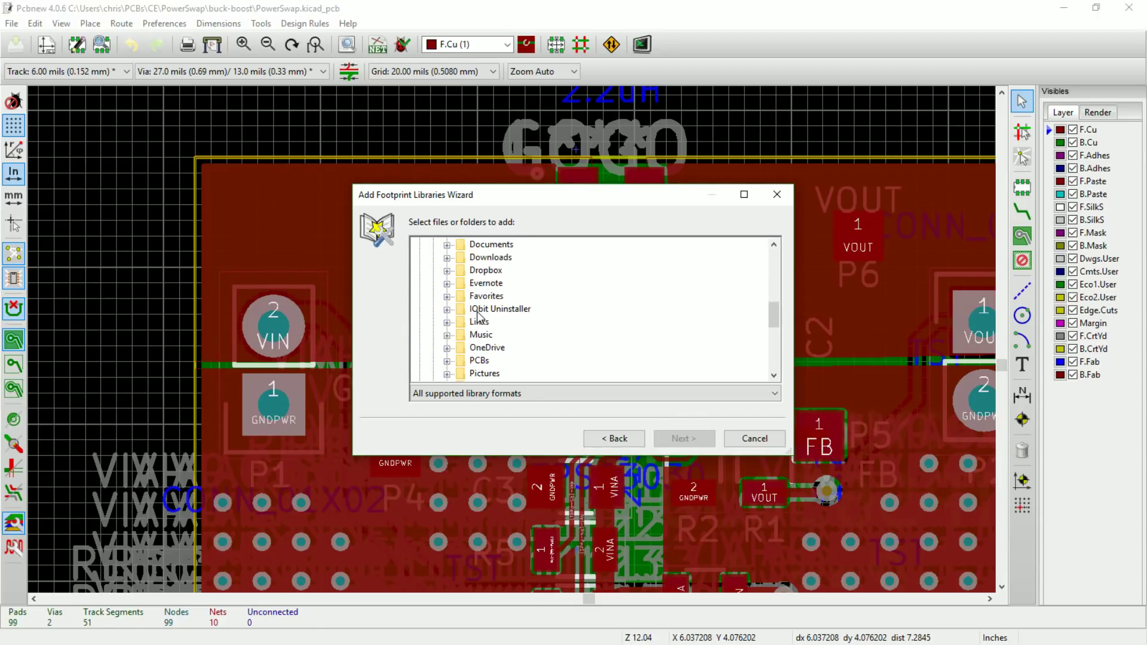
left_click(478, 361)
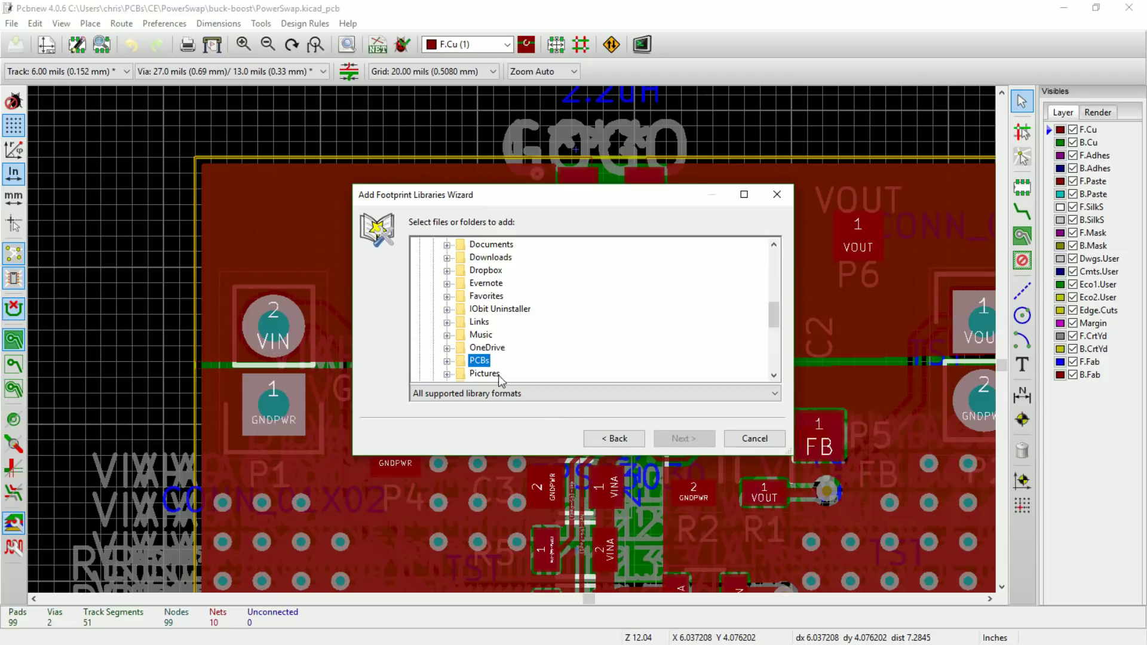
left_click(446, 361)
left_click(460, 335)
scroll(495, 343, "down", 2)
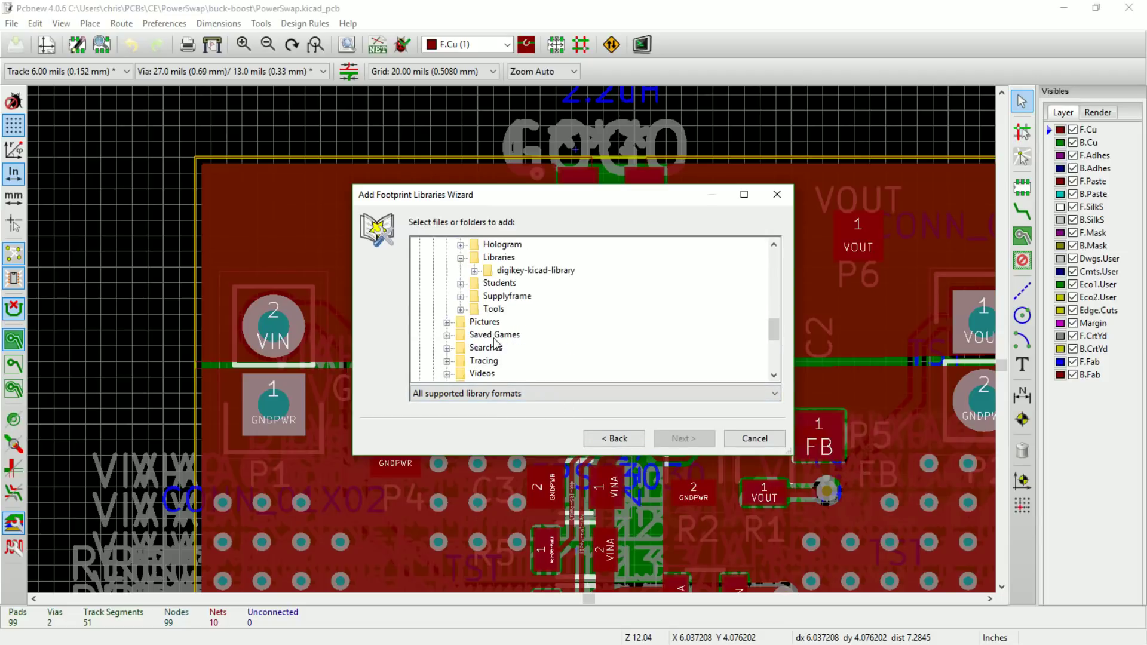
Expand digikey-kicad-library and examine the footprint files inside digikey-footprints.pretty
left_click(475, 272)
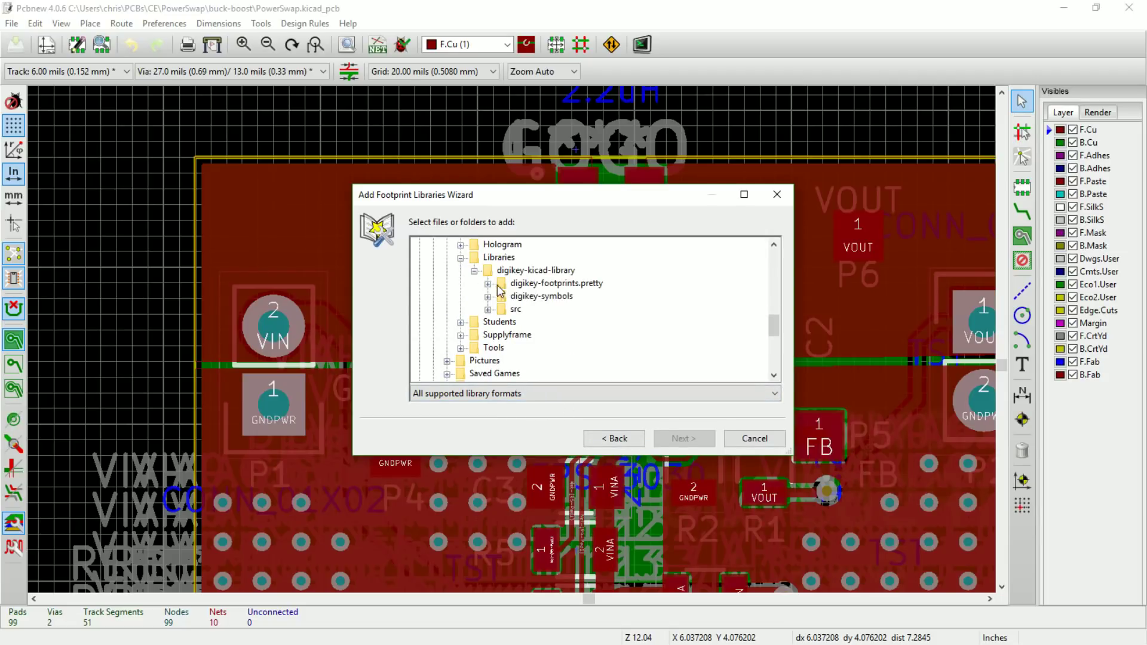
left_click(488, 284)
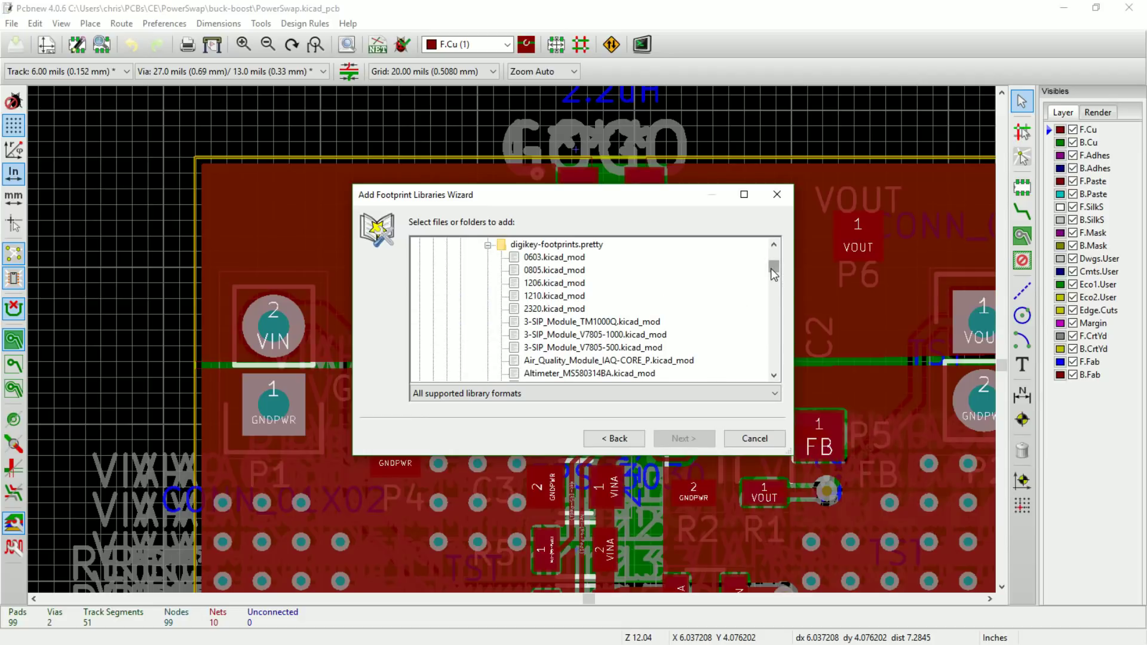
left_click_drag(774, 274, 752, 324)
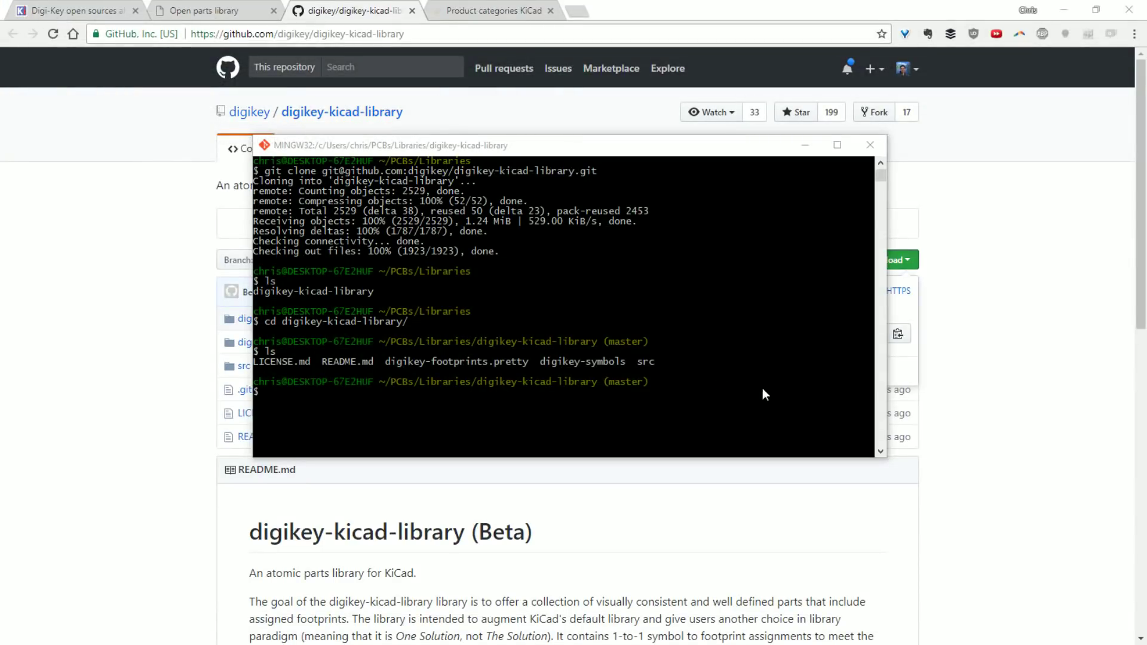
left_click(676, 411)
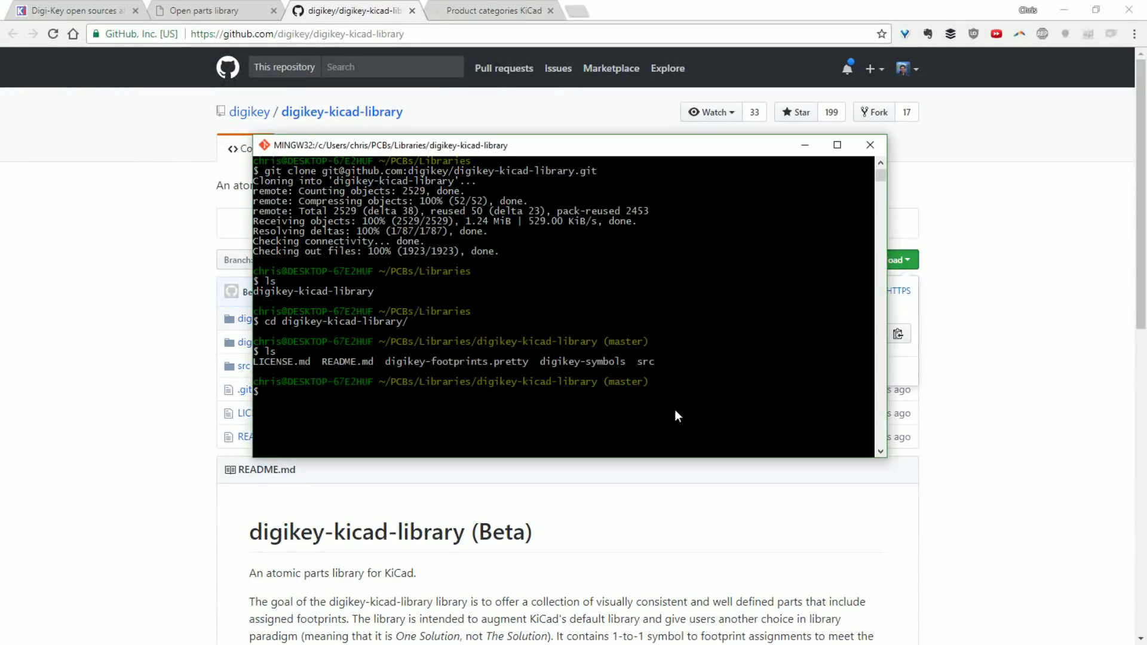
left_click(519, 414)
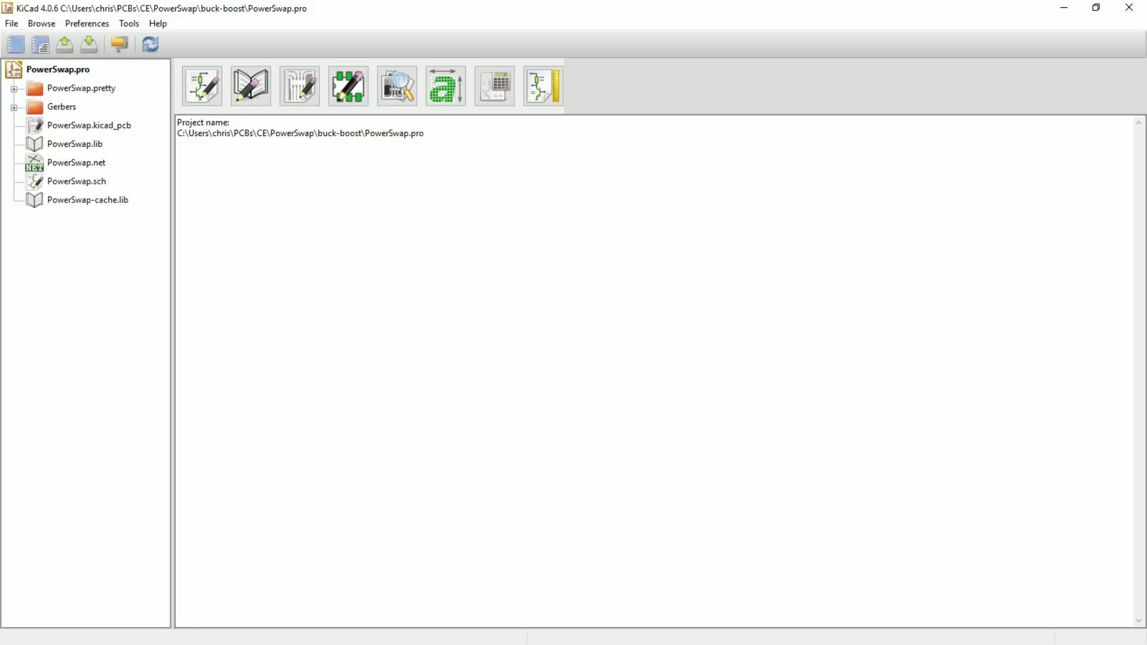
Open the PowerSwap board layout and run the Add Footprint Libraries Wizard using files on the computer as the source
left_click(299, 85)
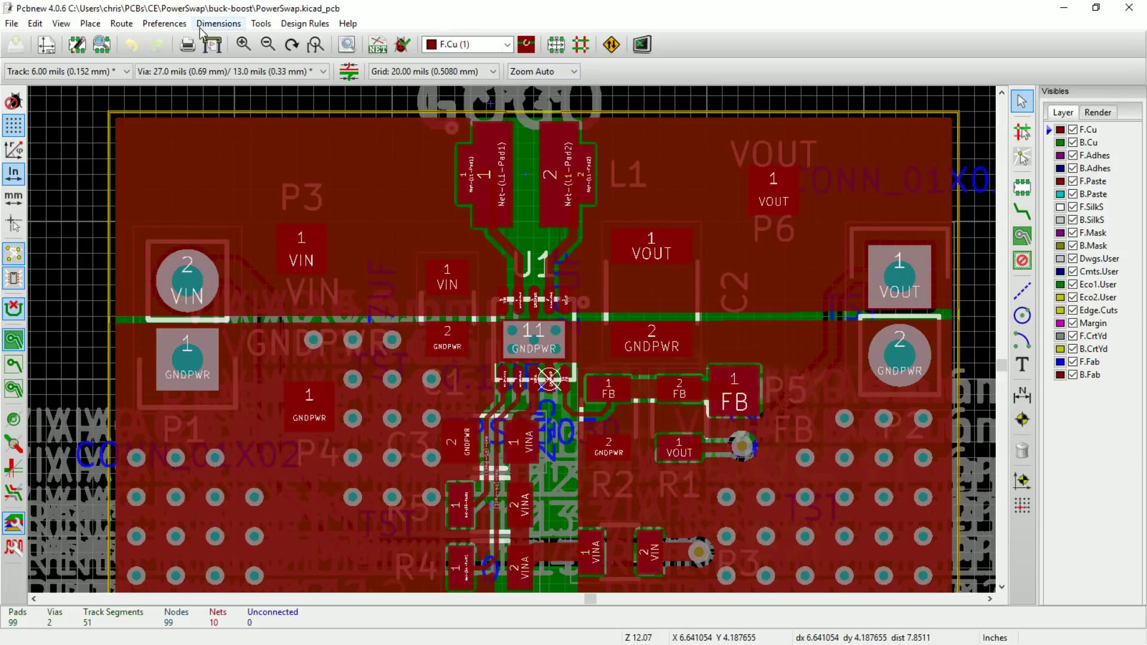
left_click(165, 24)
left_click(165, 57)
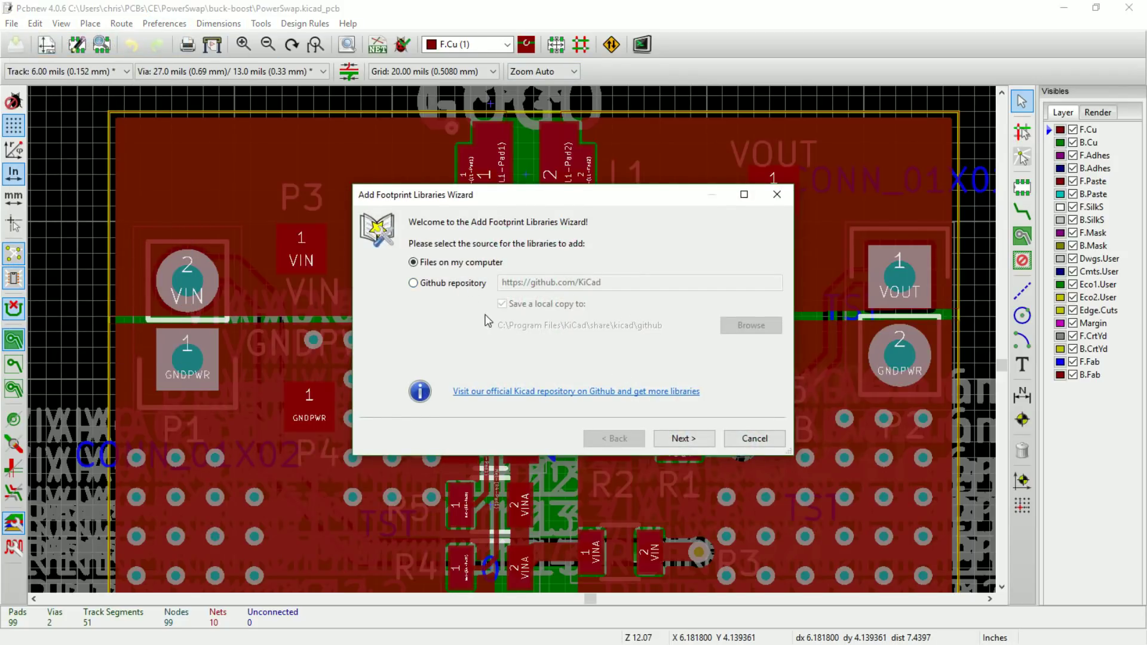
left_click(684, 439)
Choose digikey-footprints.pretty from PCBs/Libraries/digikey-kicad-library in the user's home folder as the library to add, and continue to the review
scroll(777, 311, "down", 15)
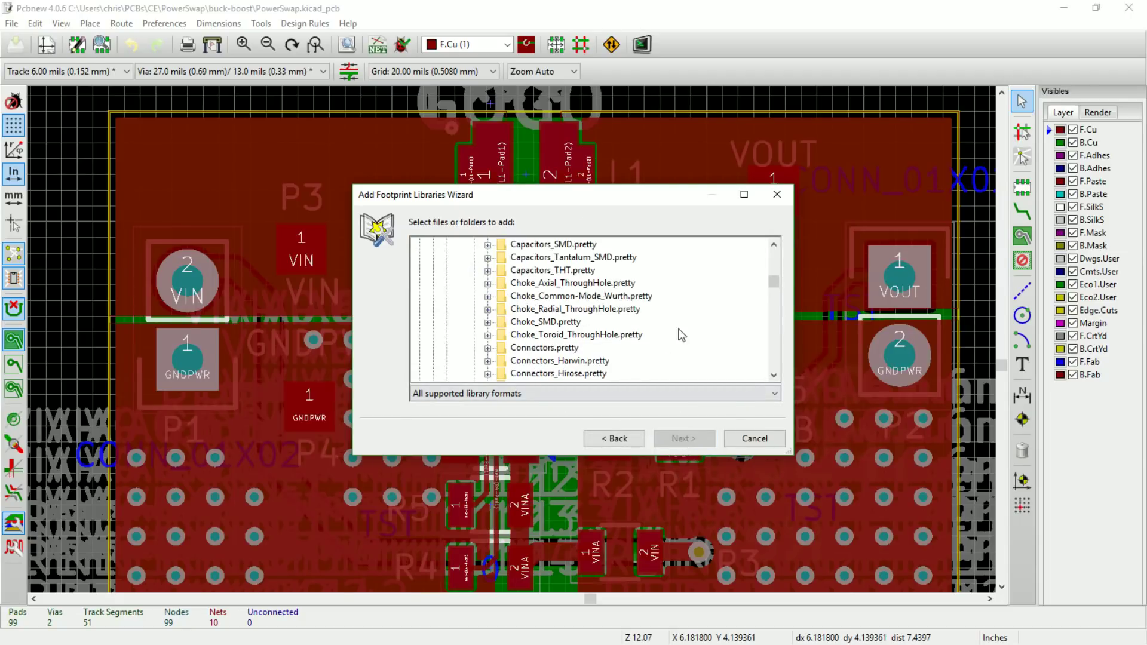
scroll(774, 347, "down", 10)
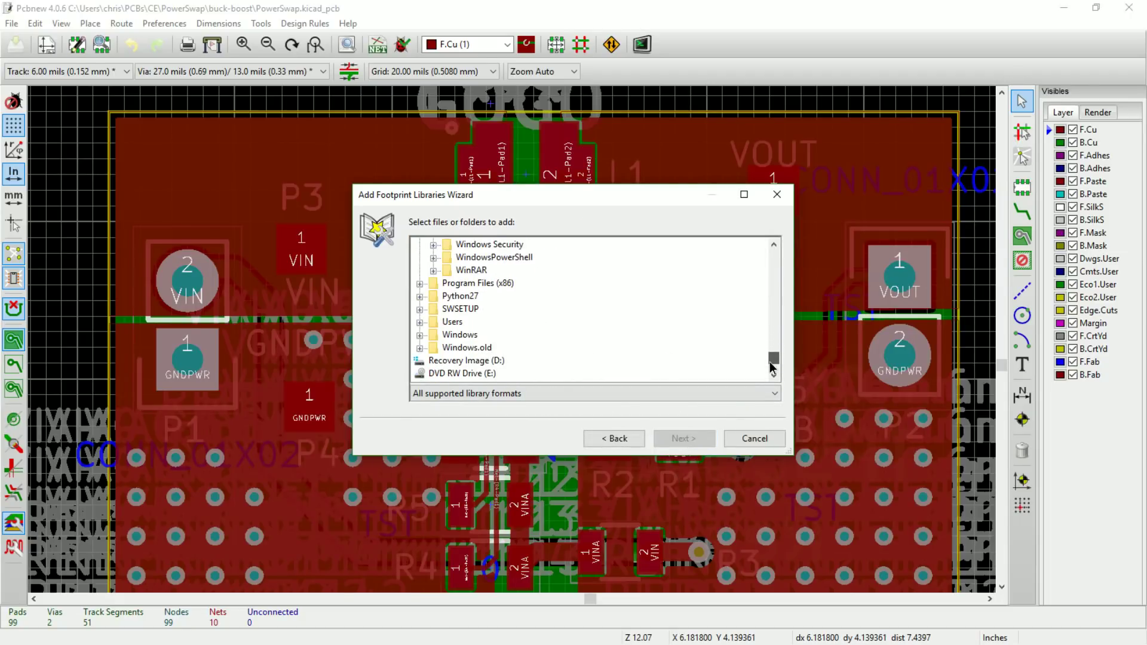
left_click(420, 323)
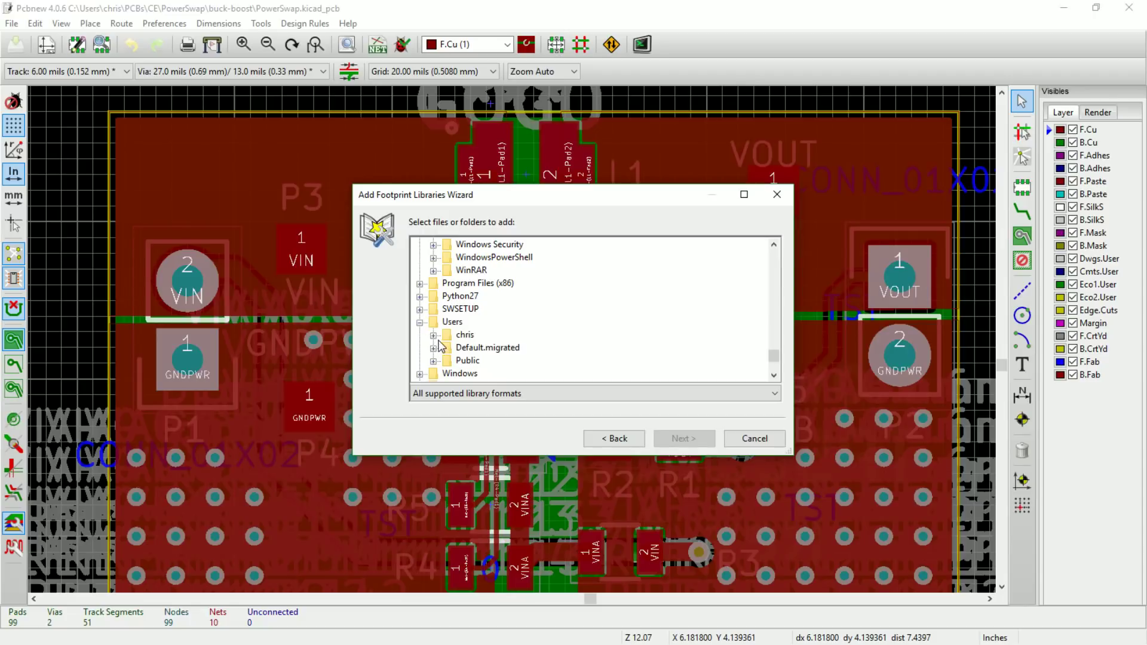
left_click(434, 335)
scroll(460, 352, "down", 5)
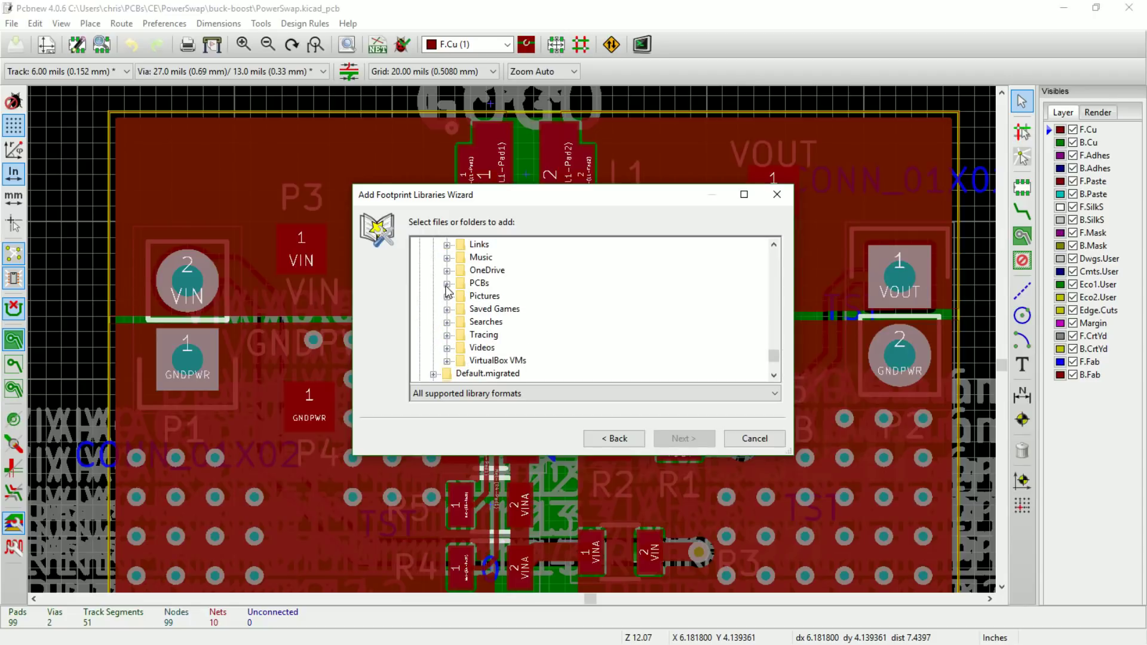
left_click(447, 284)
left_click(461, 323)
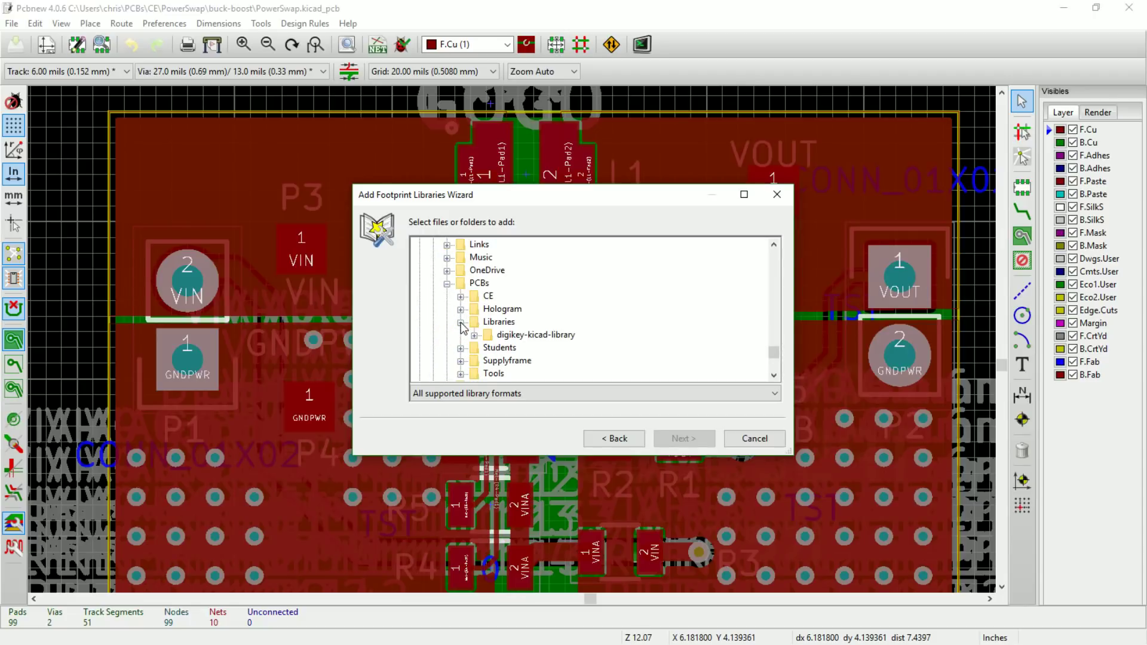
double_click(502, 336)
scroll(540, 315, "down", 2)
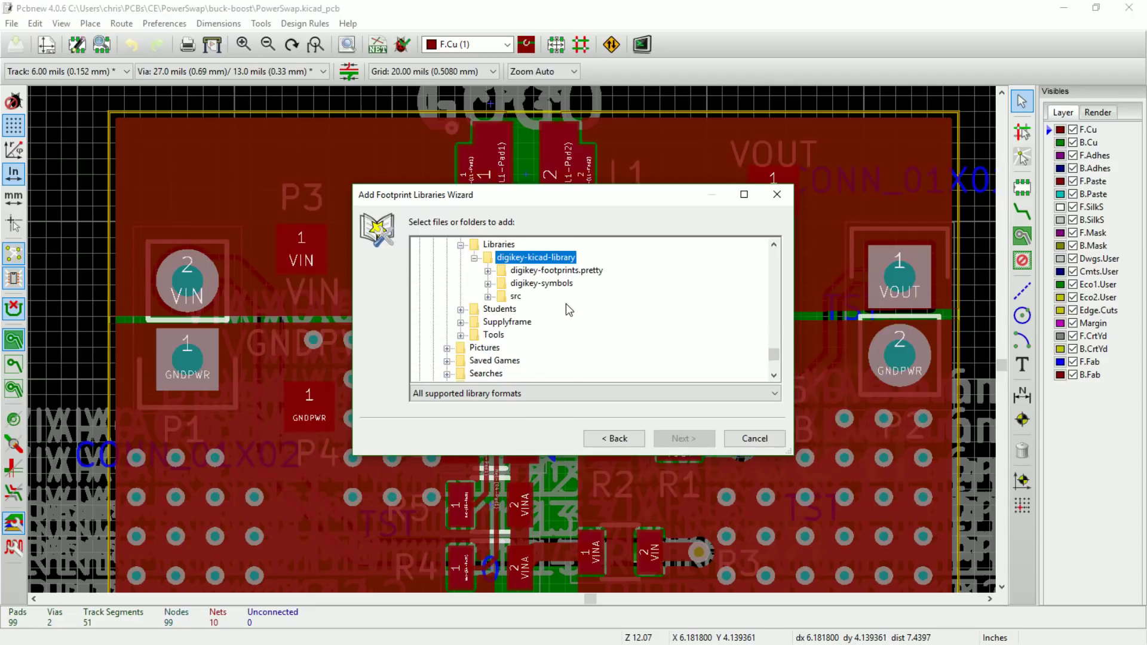
left_click(542, 272)
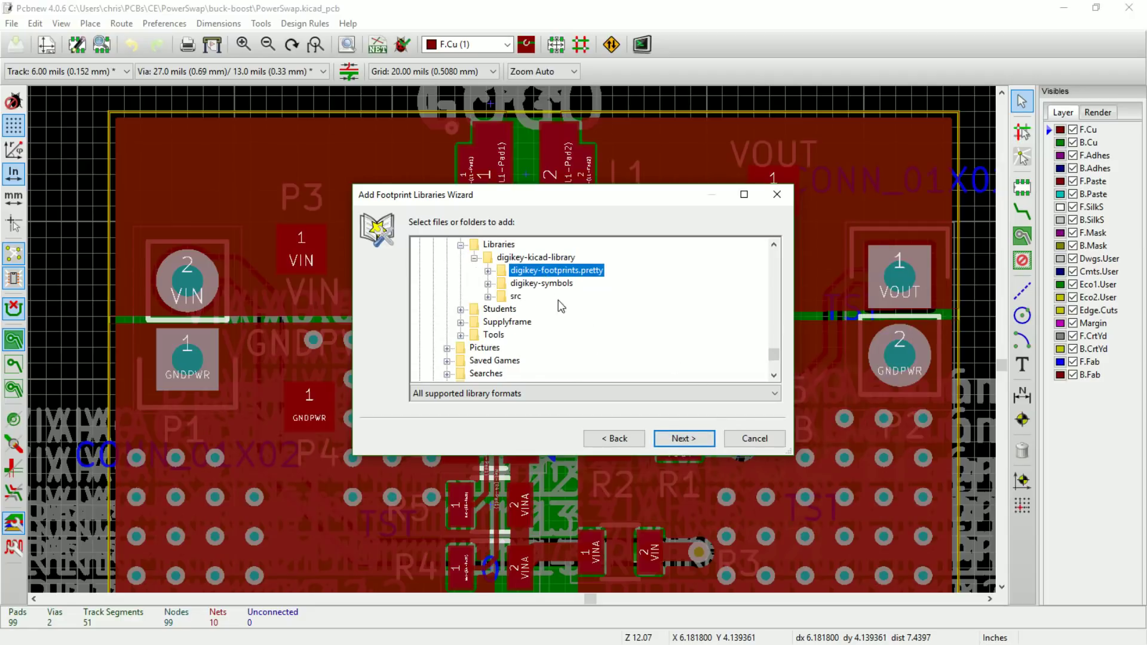
left_click(684, 440)
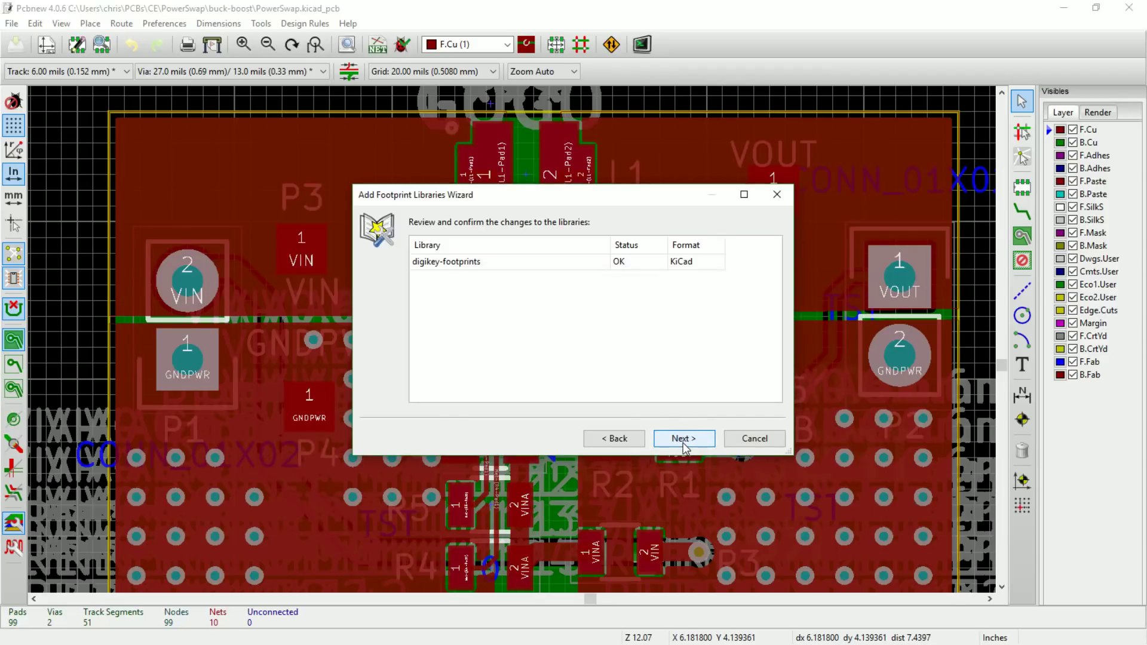
Finish adding digikey-footprints to the global library configuration and return to the KiCad project manager
left_click(464, 268)
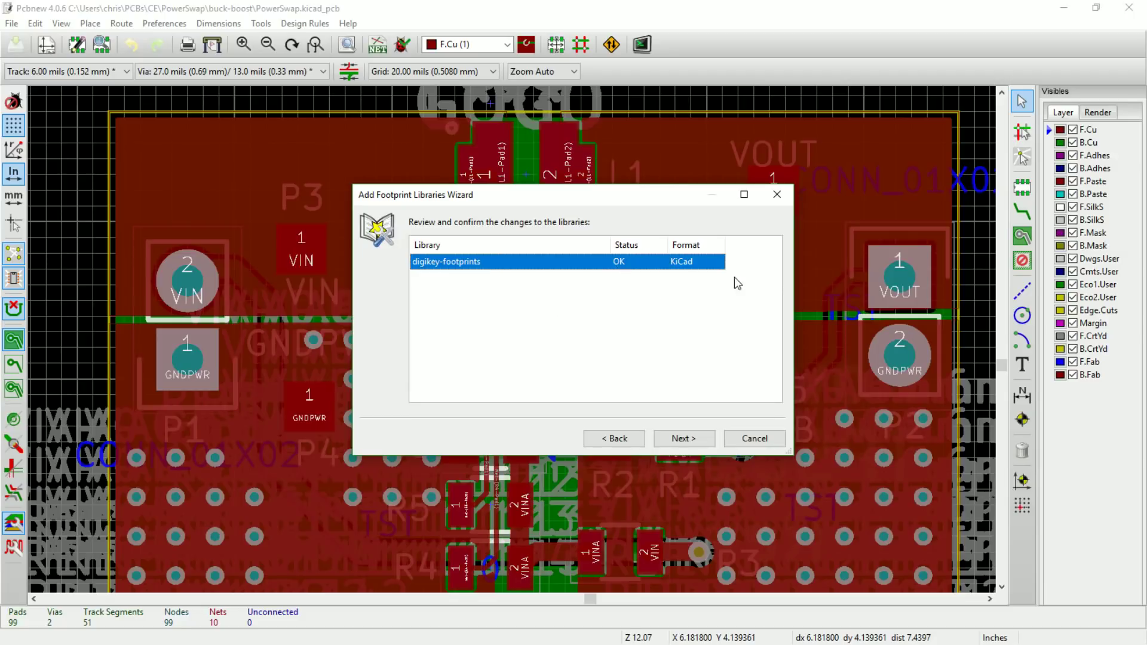
left_click(661, 442)
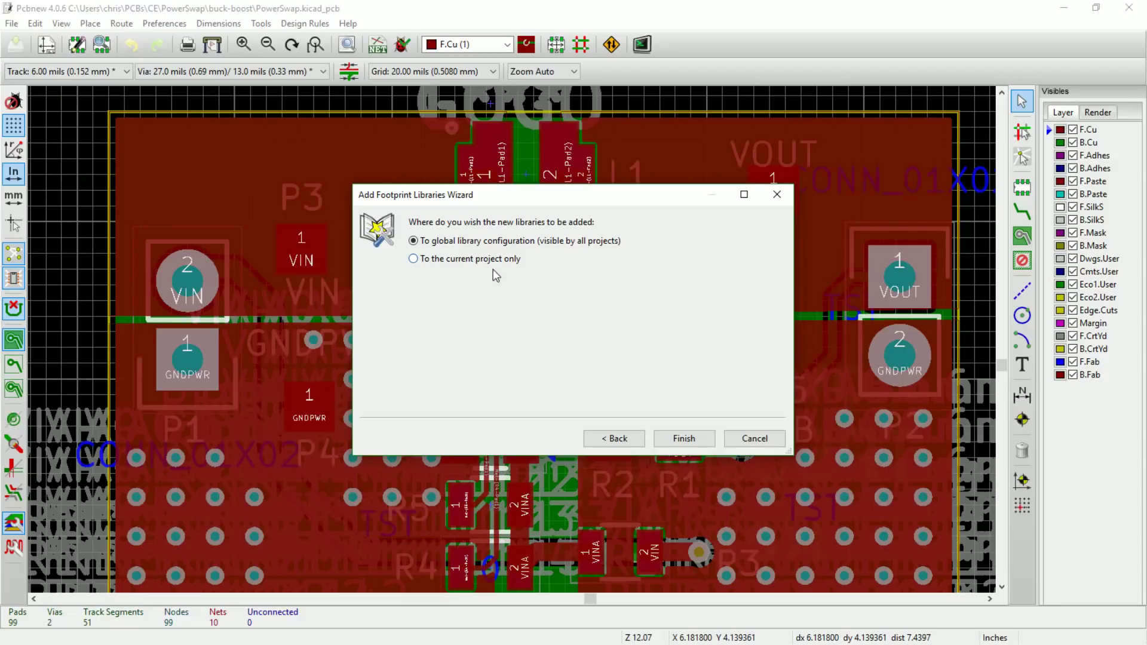
left_click(686, 442)
scroll(569, 374, "down", 3)
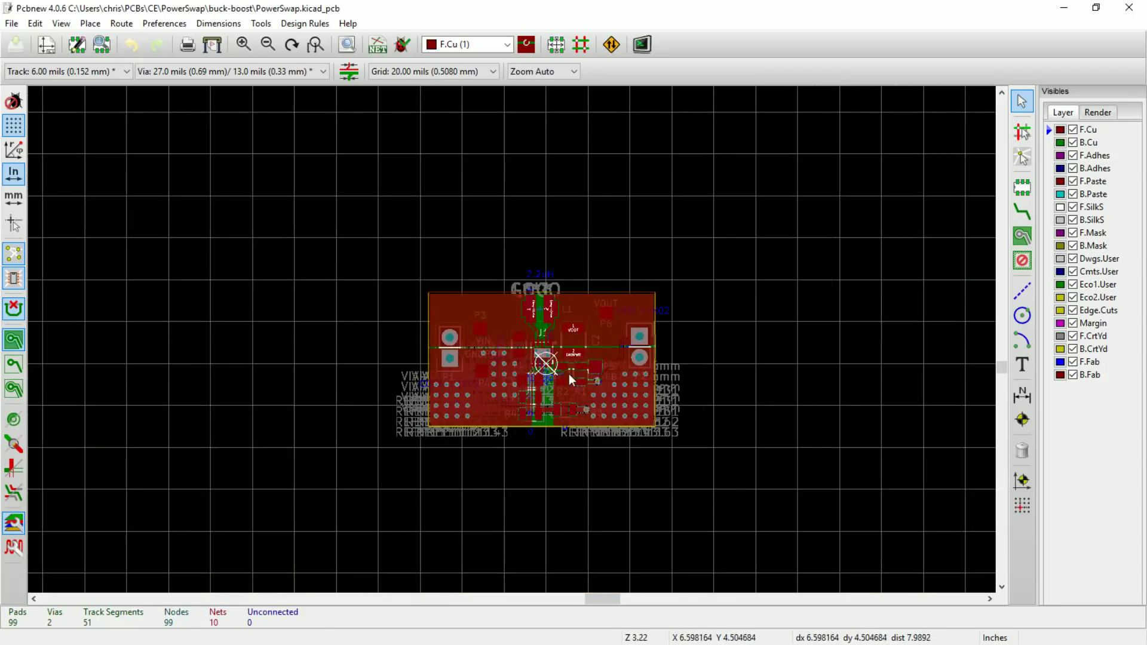
scroll(449, 336, "up", 4)
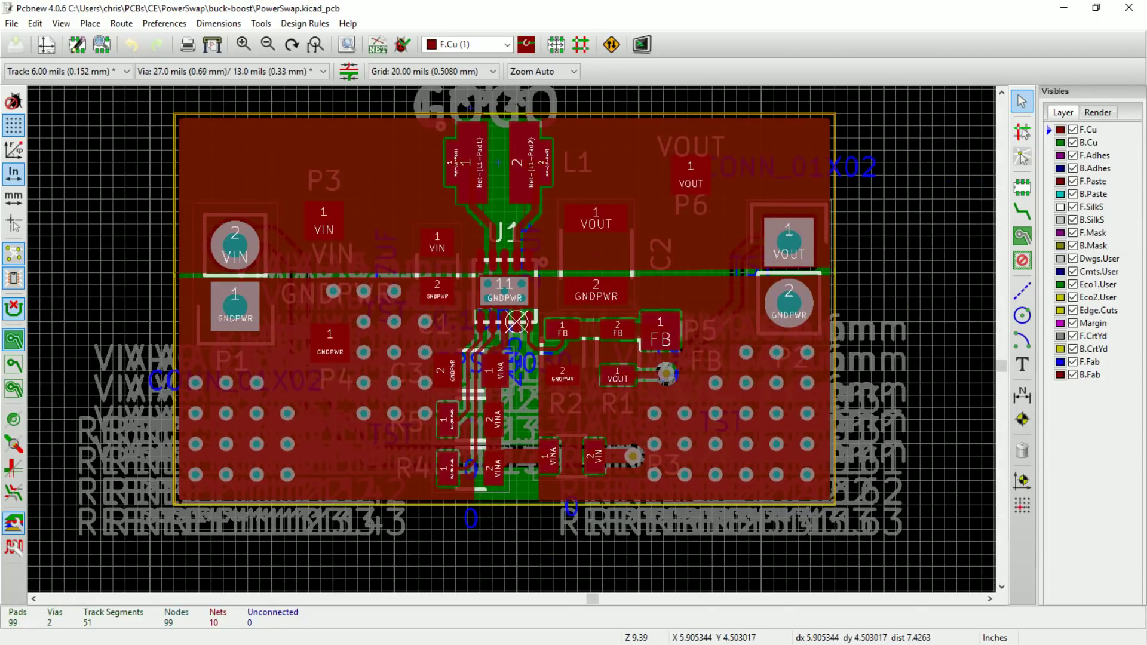
key("alt+Tab")
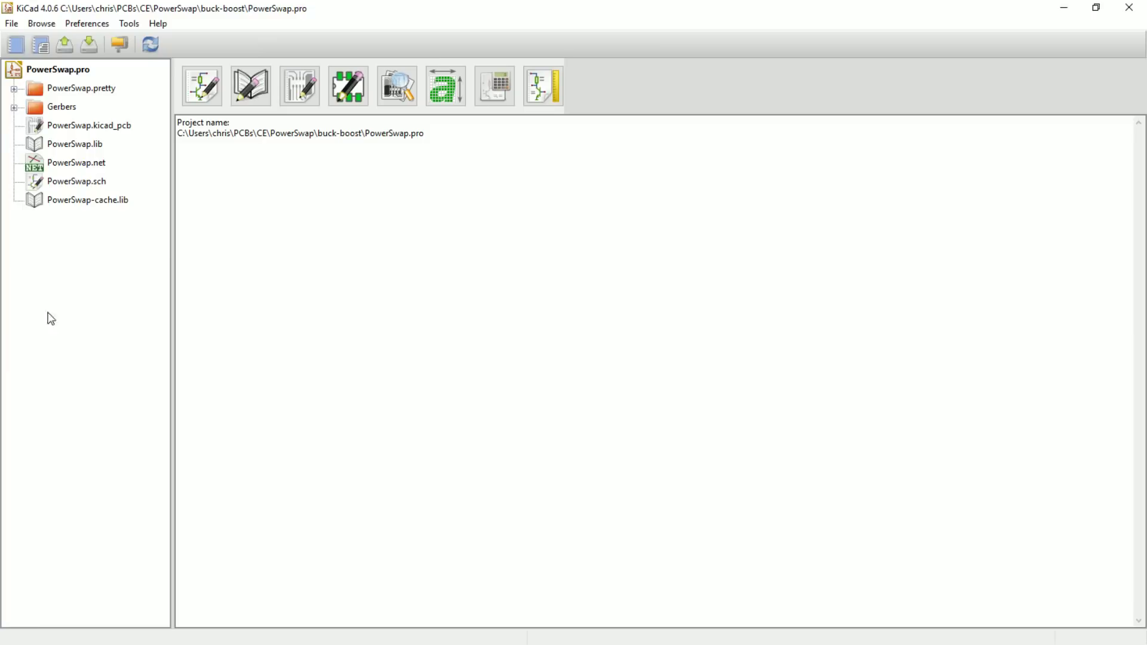
Open the PowerSwap schematic and place diode 1N4148TA from the dk_Diodes-Rectifiers-Single library below U1
left_click(208, 84)
left_click(703, 389)
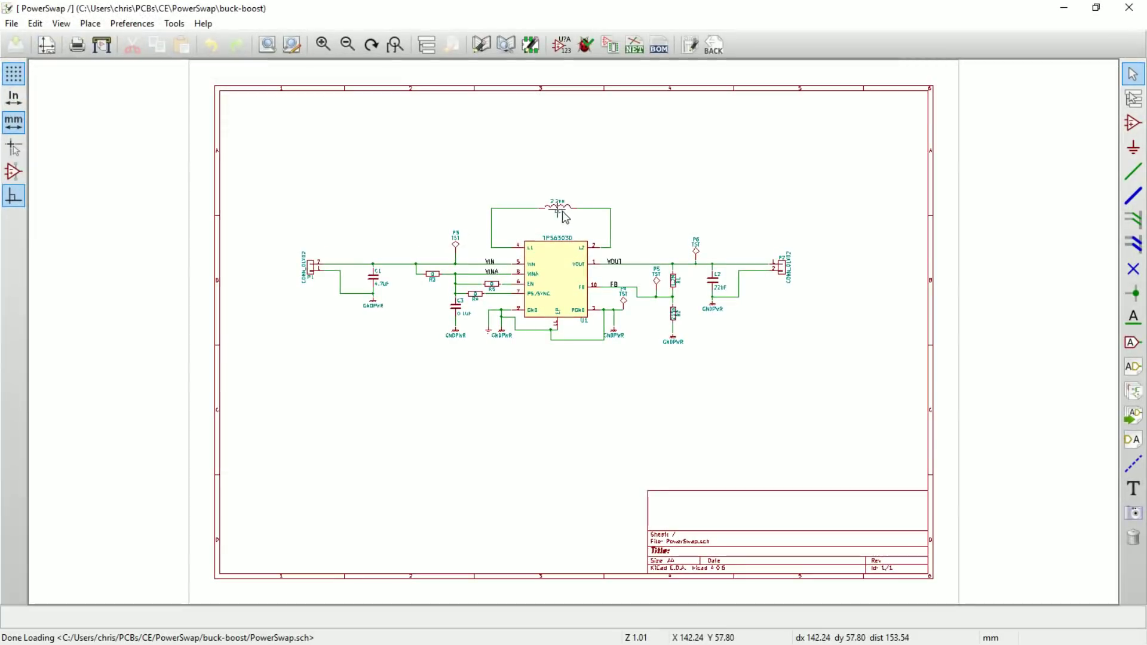
key("a")
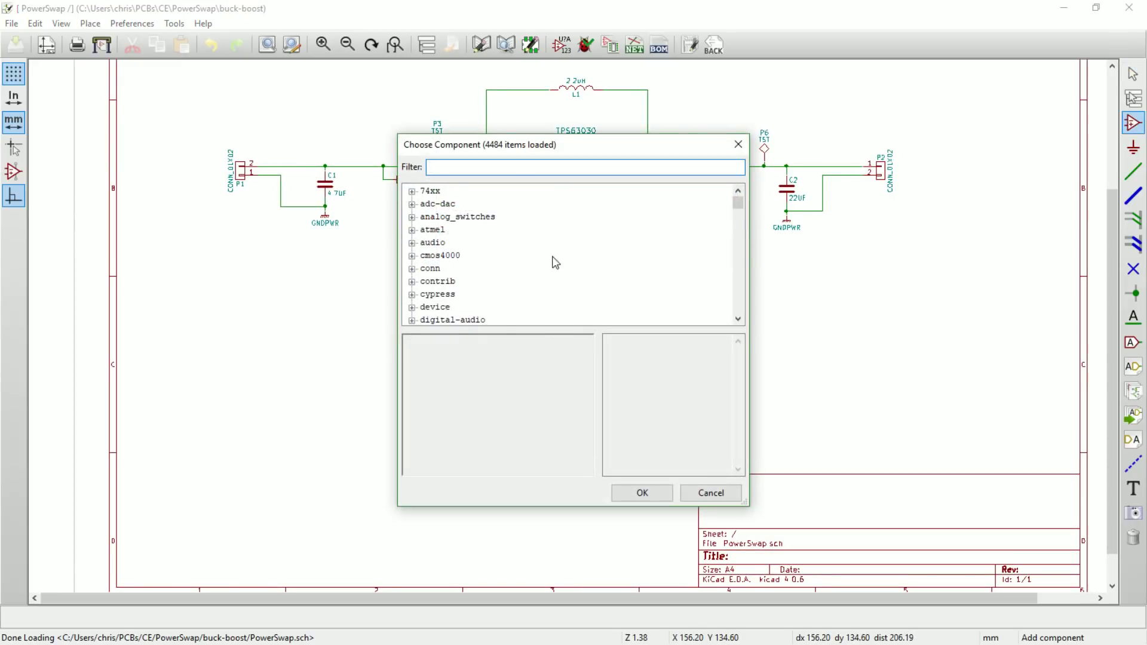
scroll(577, 279, "down", 10)
left_click(412, 268)
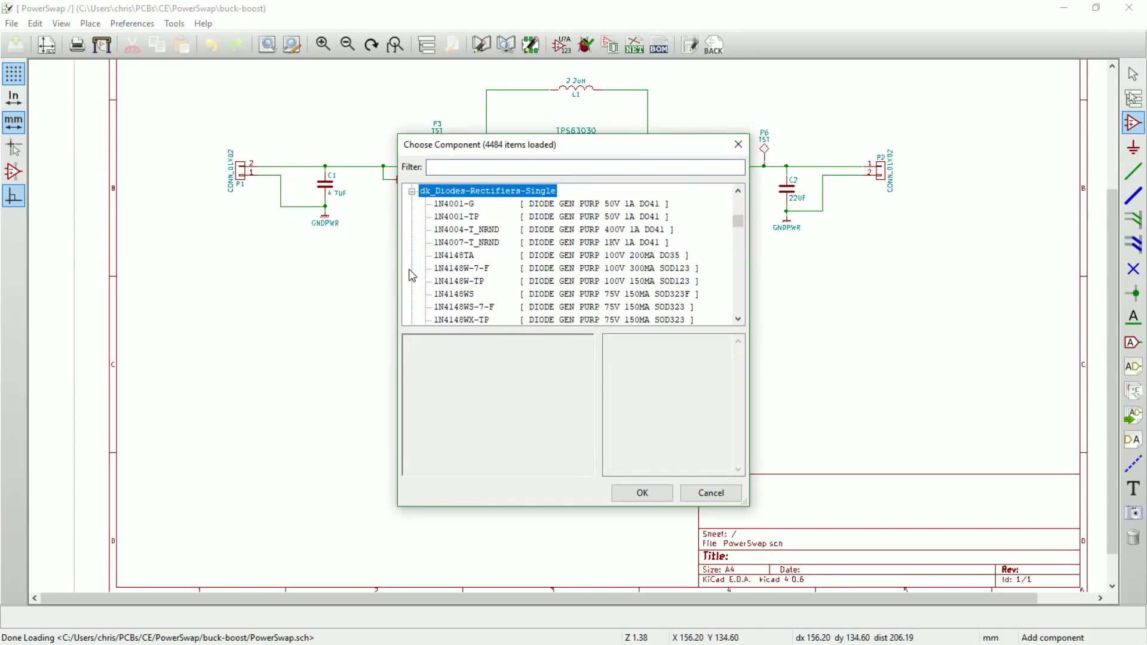
left_click(450, 257)
left_click(663, 497)
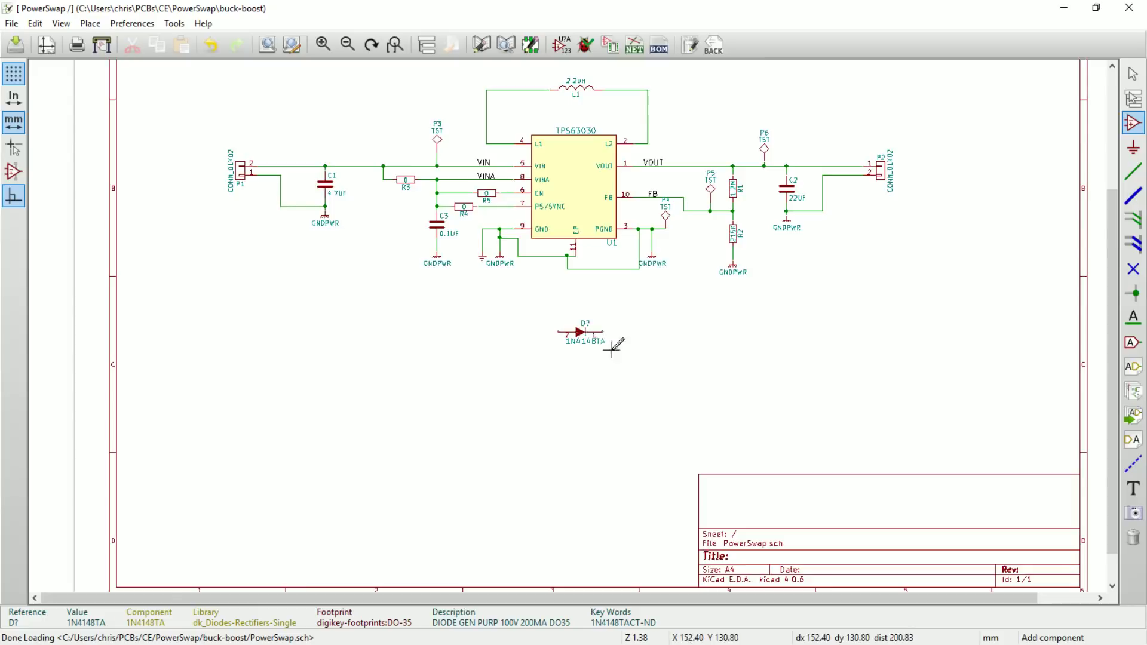
Move the 1N4148TA diode closer beneath U1, wiring its pin 2 to U1's EP/PGND ground net and its pin 1 to the FB net
scroll(485, 257, "up", 2)
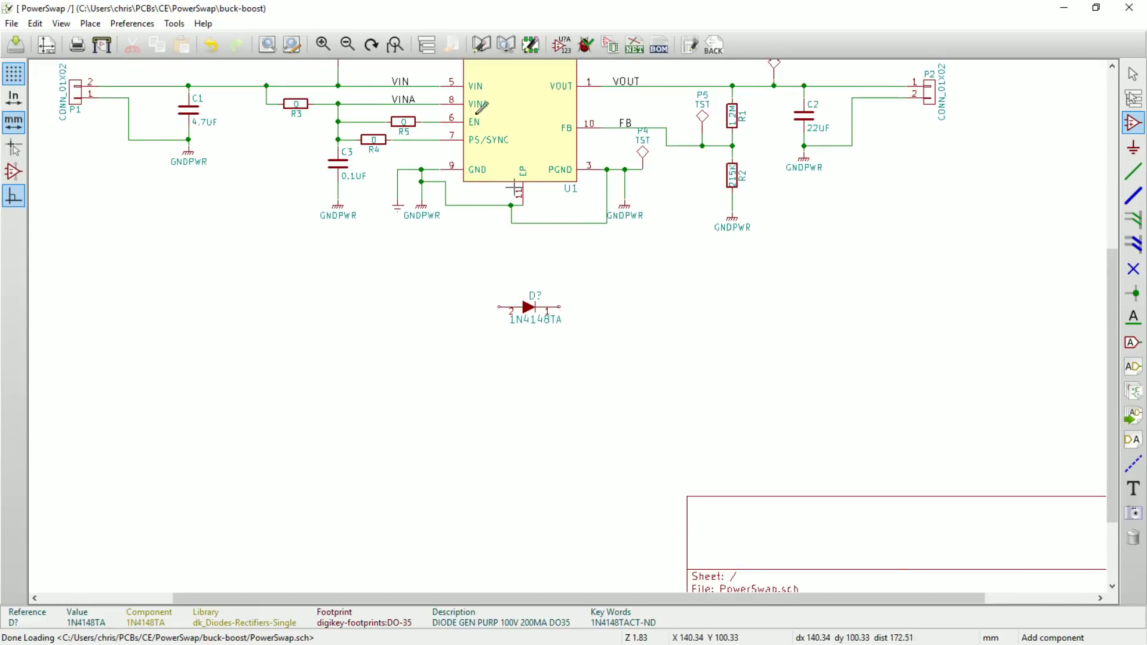
left_click(526, 296)
key("m")
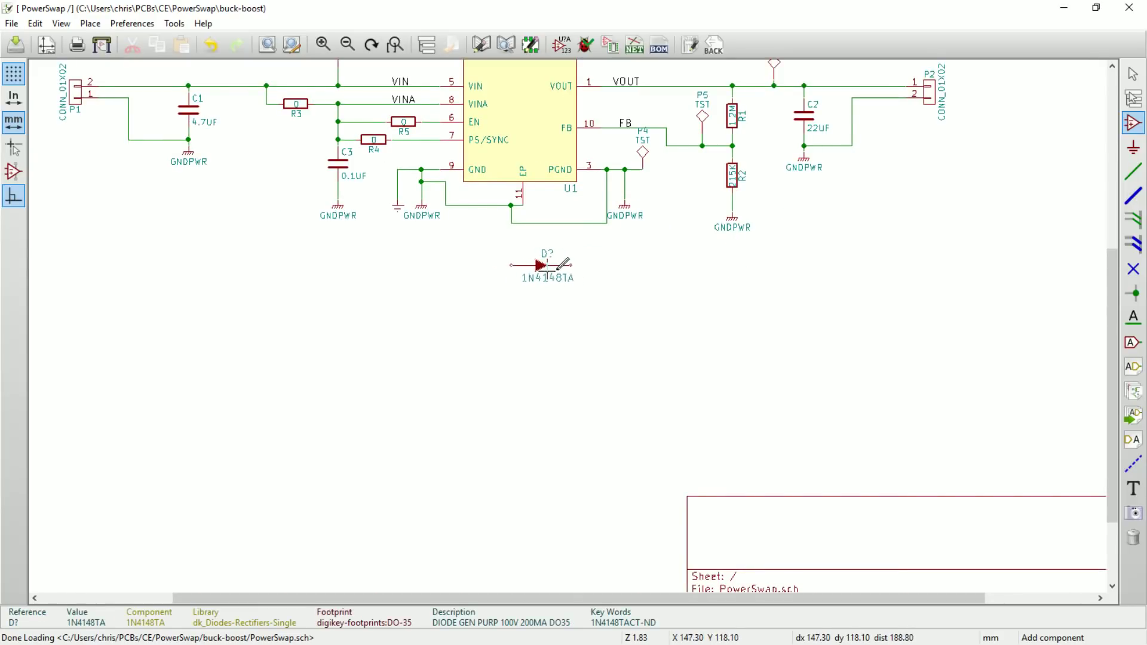
key("w")
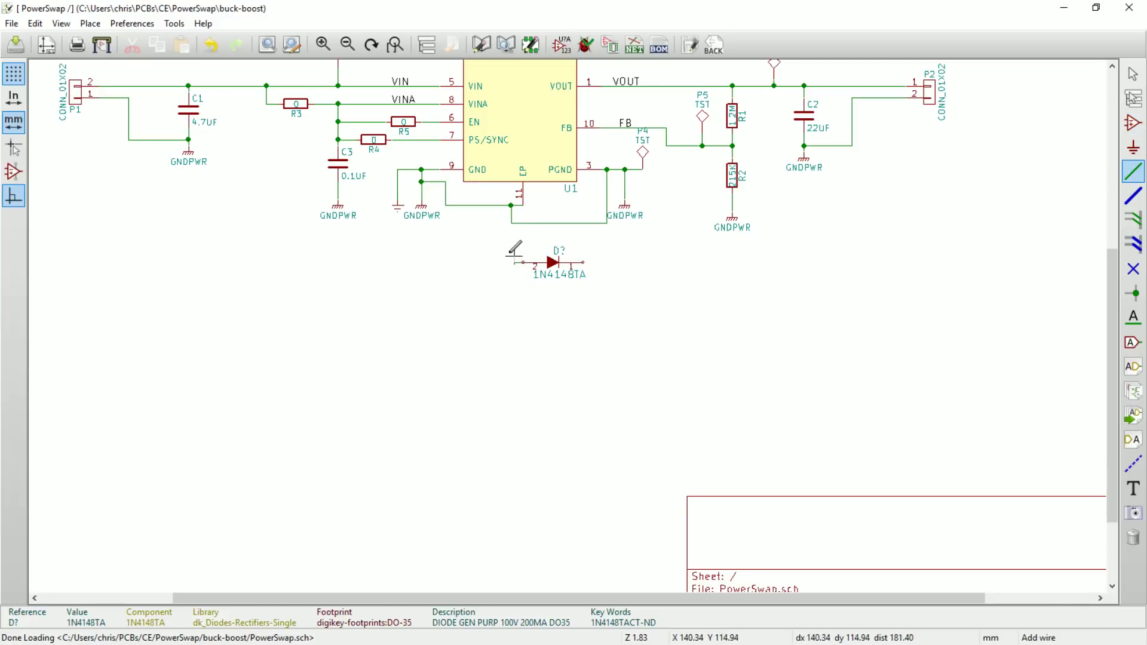
left_click(511, 223)
left_click(584, 262)
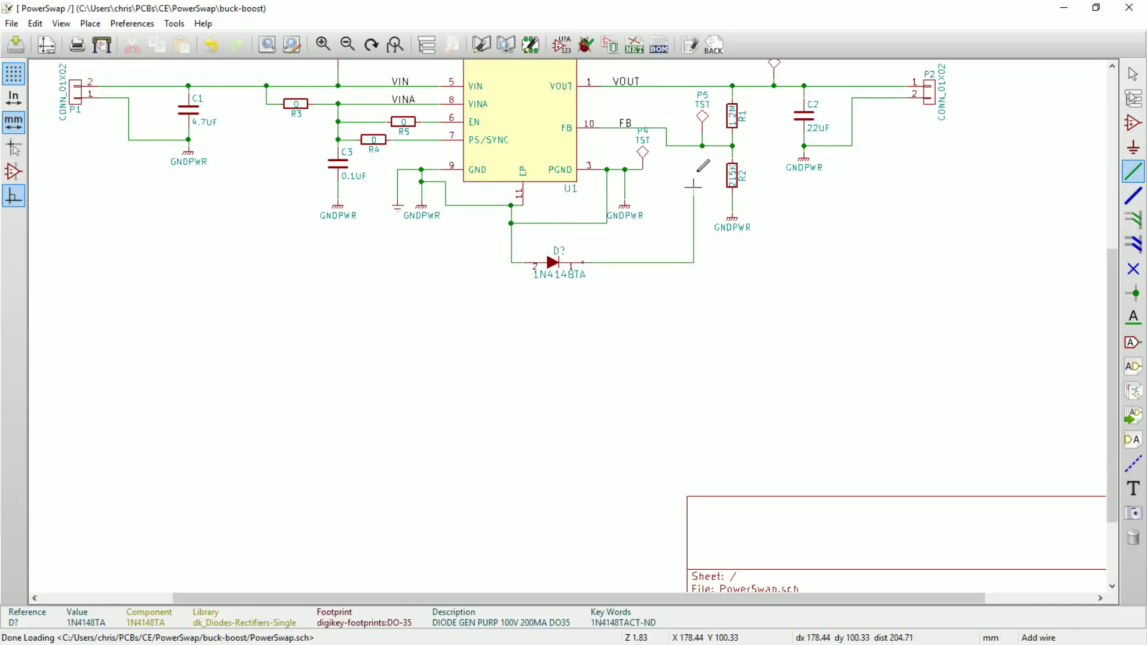
left_click(694, 146)
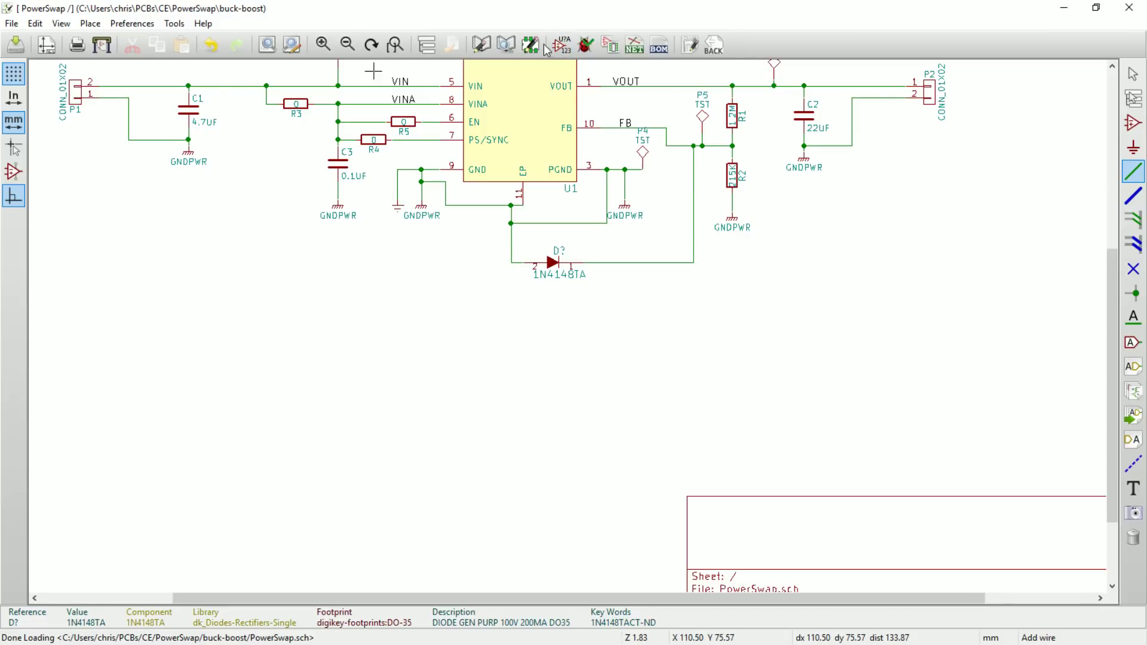
Generate the default-format Pcbnew netlist as PowerSwap.net, annotating the schematic components along the way
left_click(635, 44)
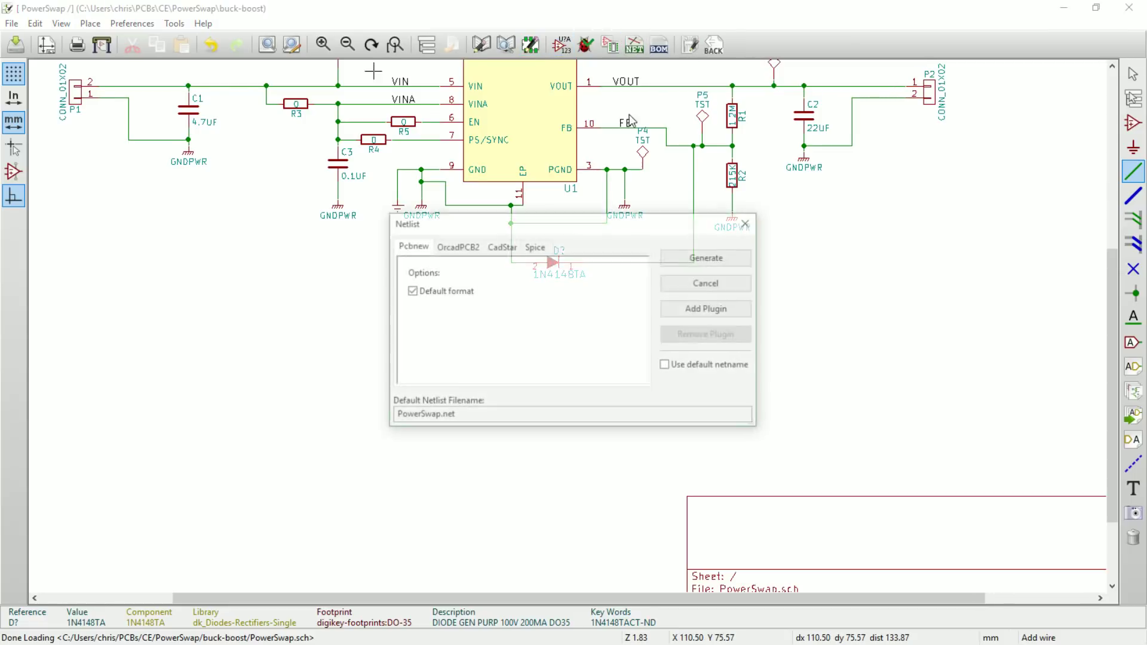
left_click(709, 256)
left_click(953, 597)
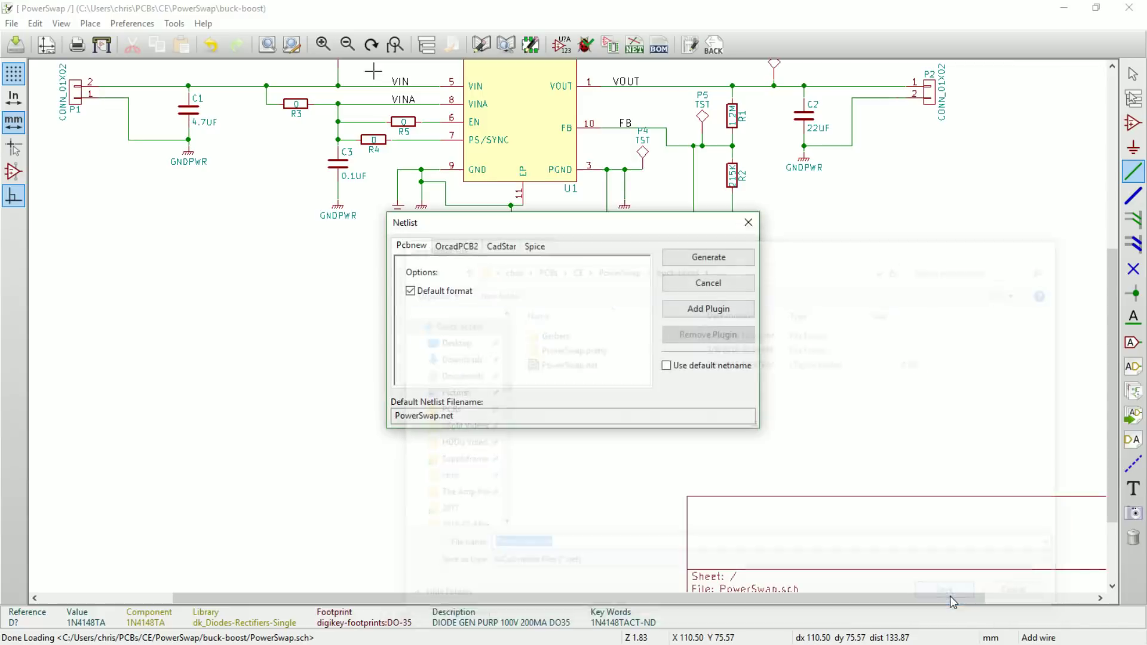
left_click(649, 499)
left_click(626, 389)
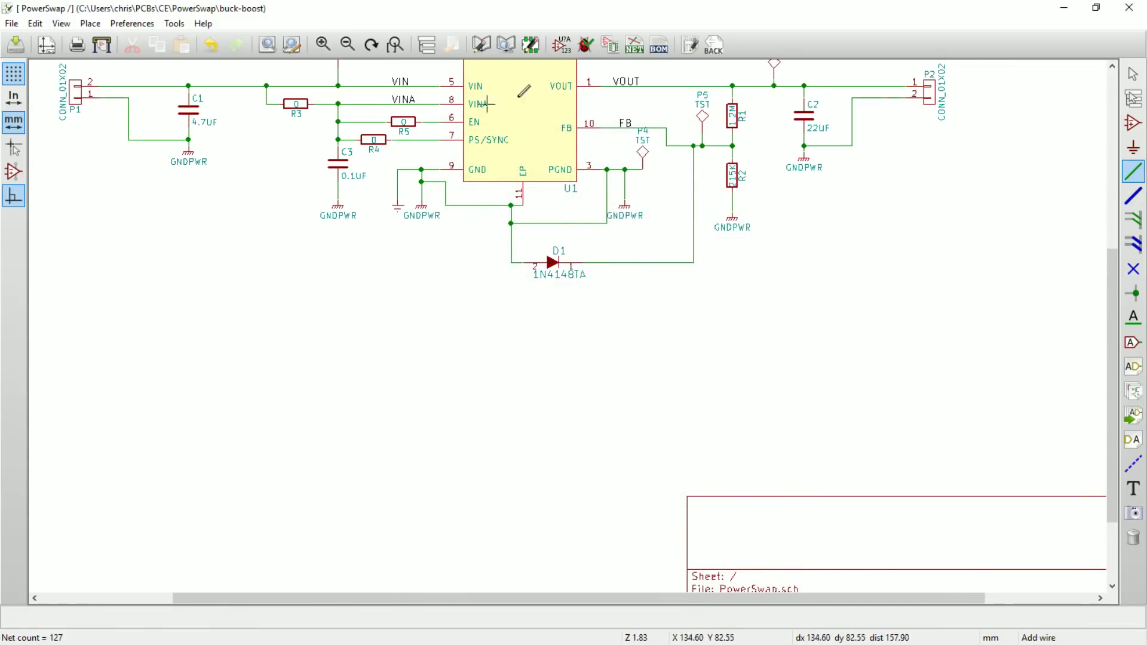
Switch to the PowerSwap board layout in Pcbnew and read in the current PowerSwap.net netlist to bring in the new diode
left_click(1063, 7)
left_click(534, 269)
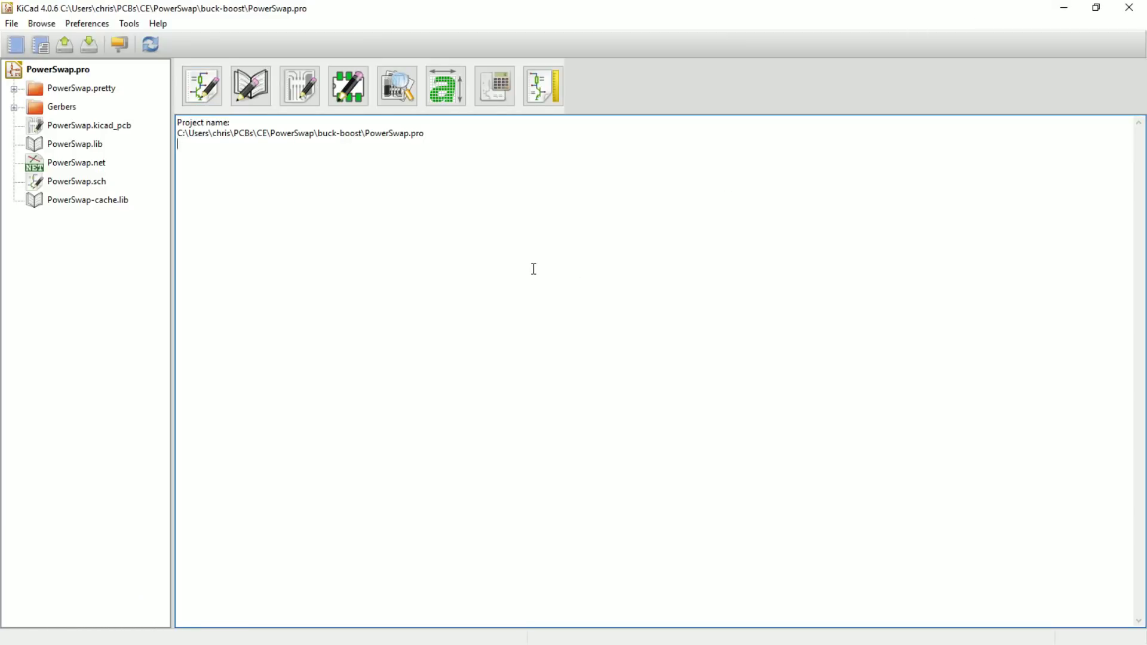
key("alt+Tab")
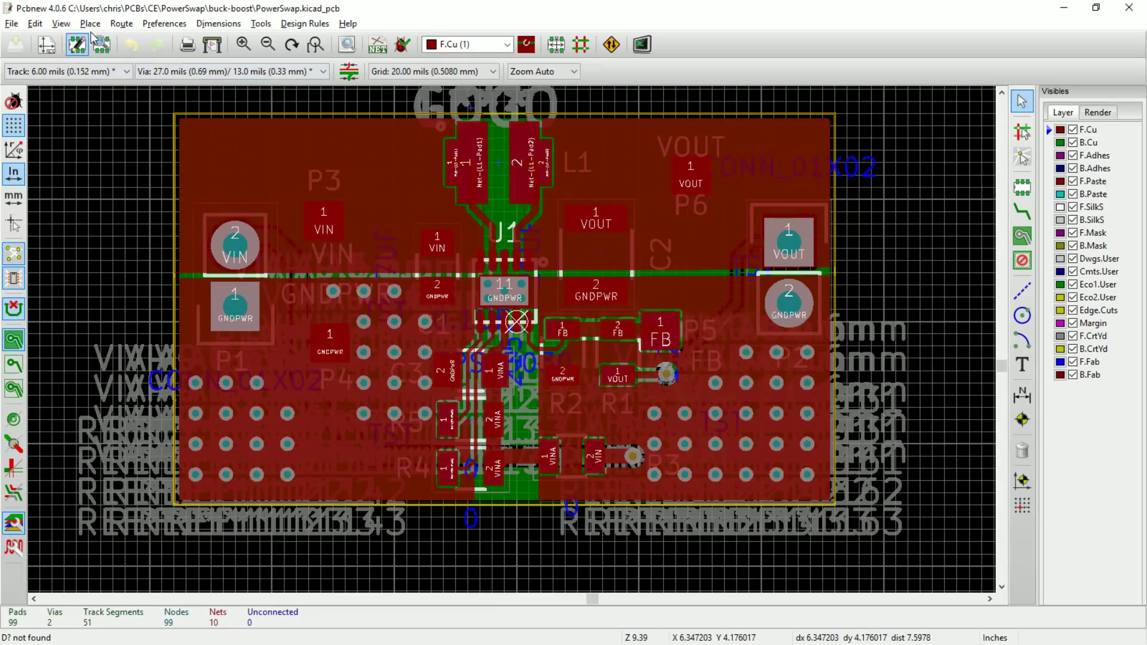
left_click(12, 24)
mouse_move(218, 23)
left_click(365, 41)
left_click(377, 45)
left_click(692, 157)
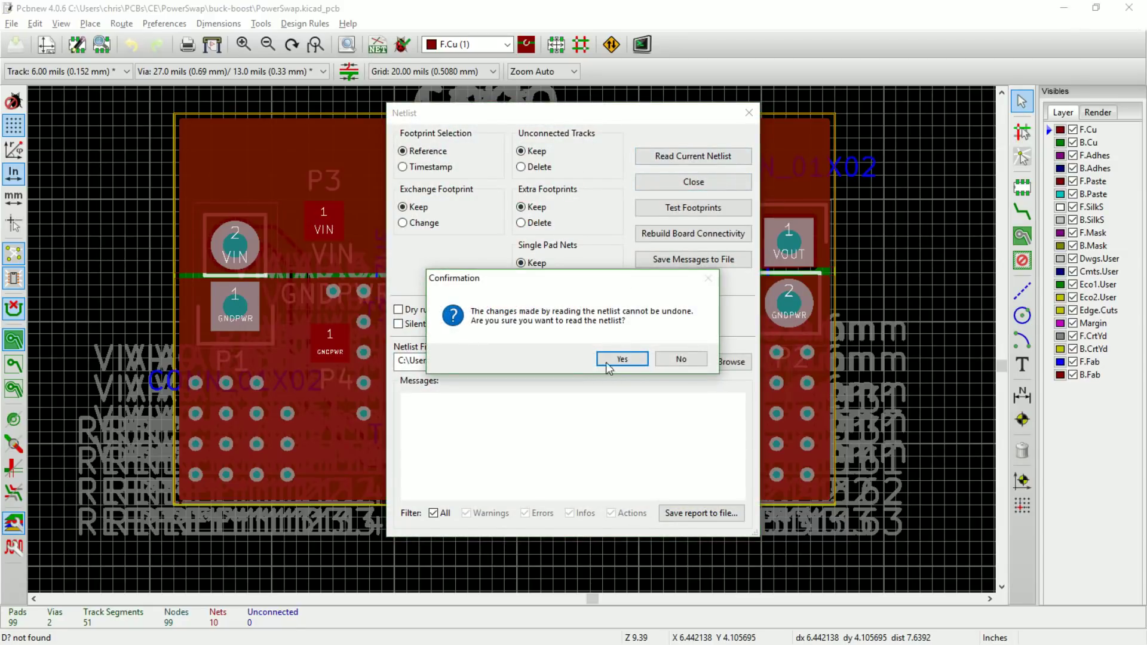
left_click(621, 358)
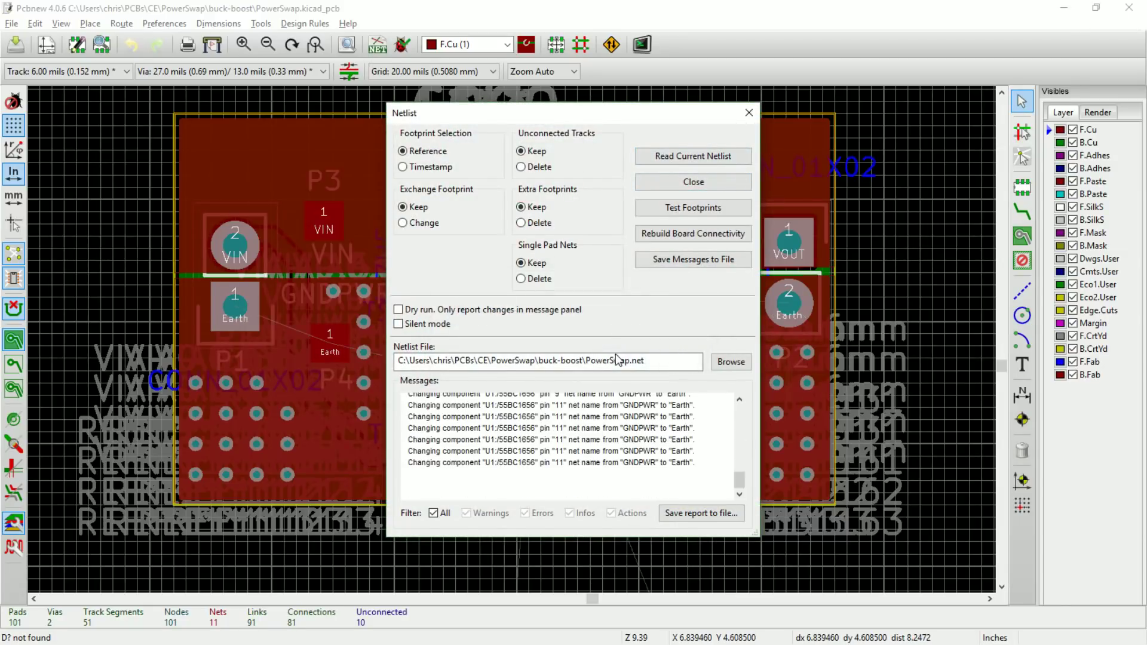
left_click(748, 112)
scroll(587, 224, "down", 5)
scroll(586, 224, "down", 2)
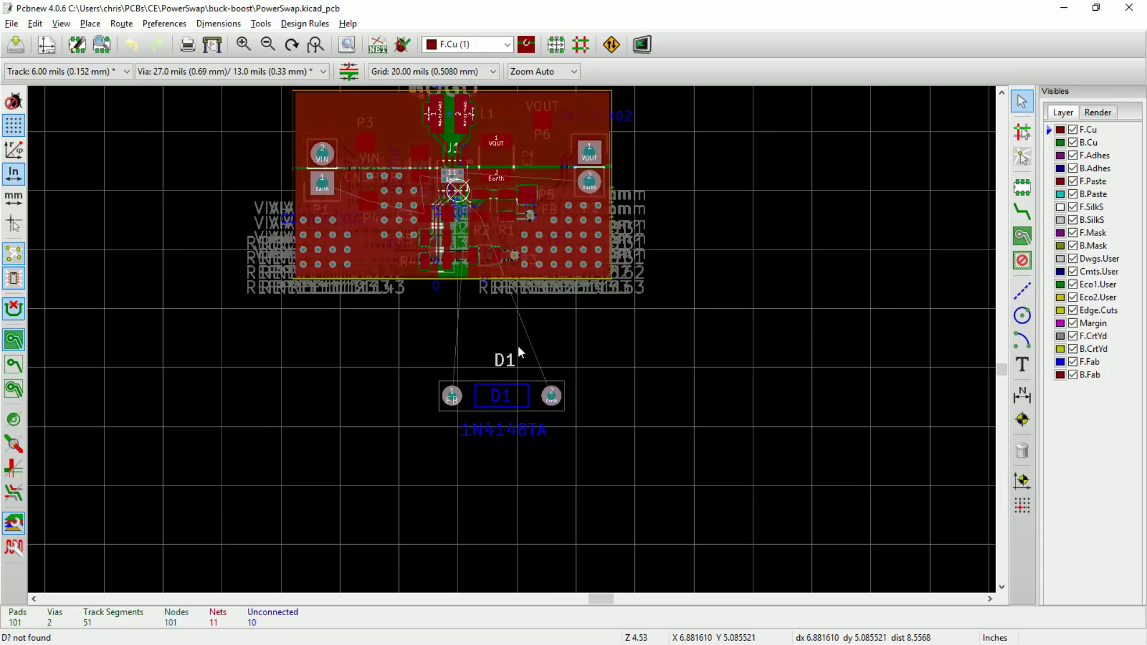
scroll(518, 346, "up", 3)
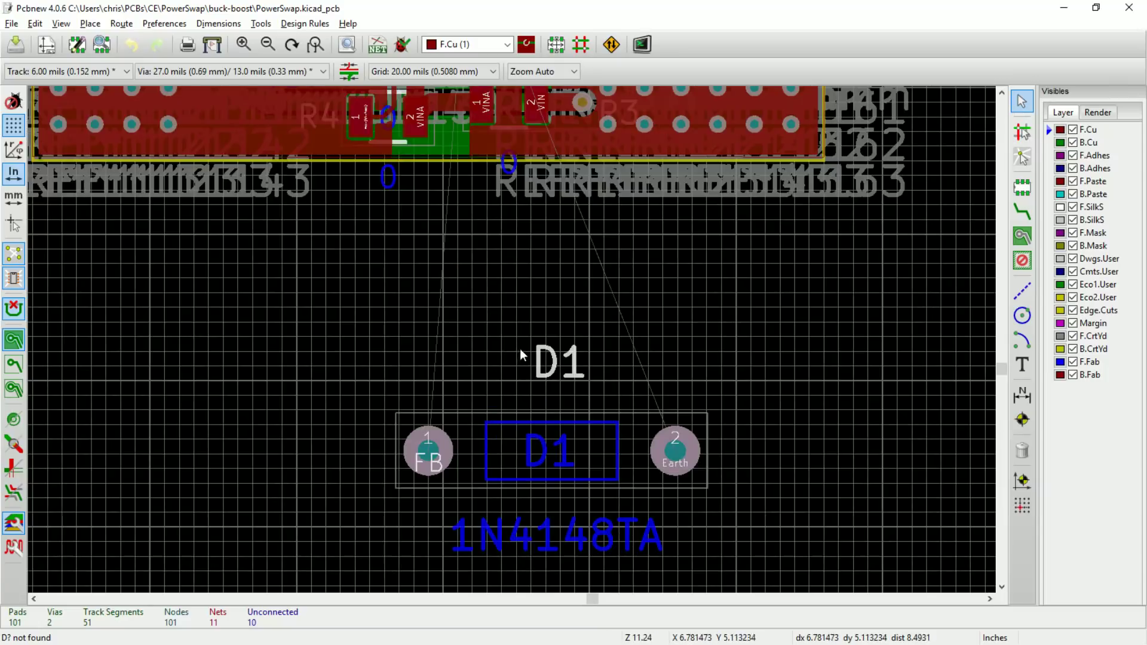
left_click(528, 458)
left_click_drag(514, 433, 525, 435)
key("ctrl+z")
Move the D1 footprint from below the board outline to just above it, near inductor L1
scroll(505, 432, "up", 2)
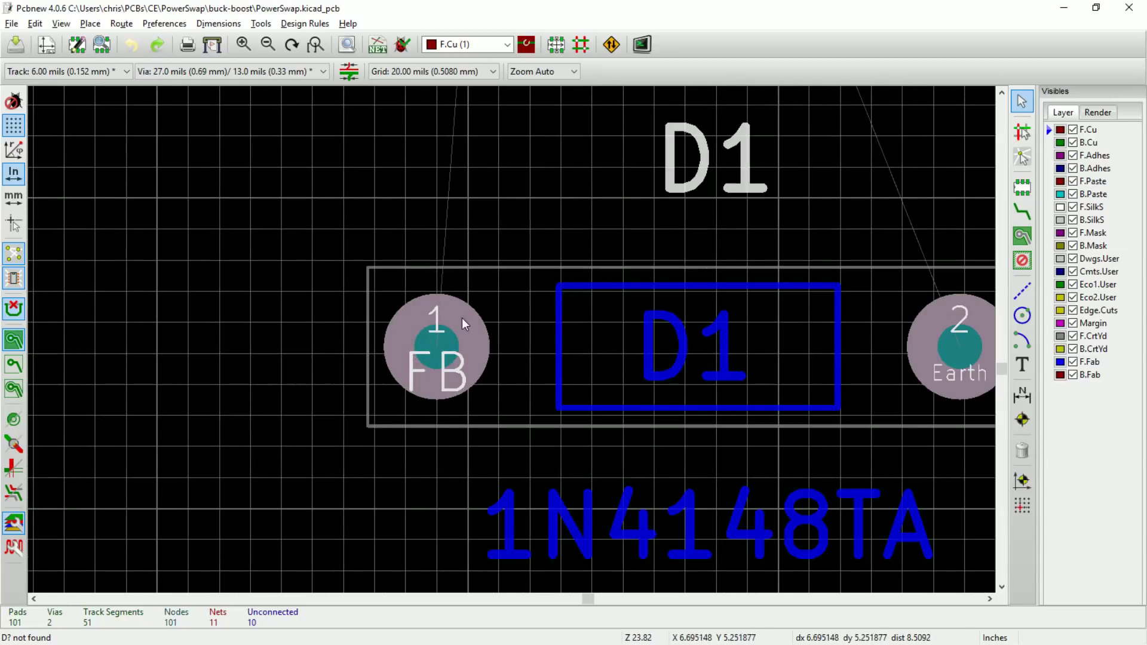
left_click(518, 346)
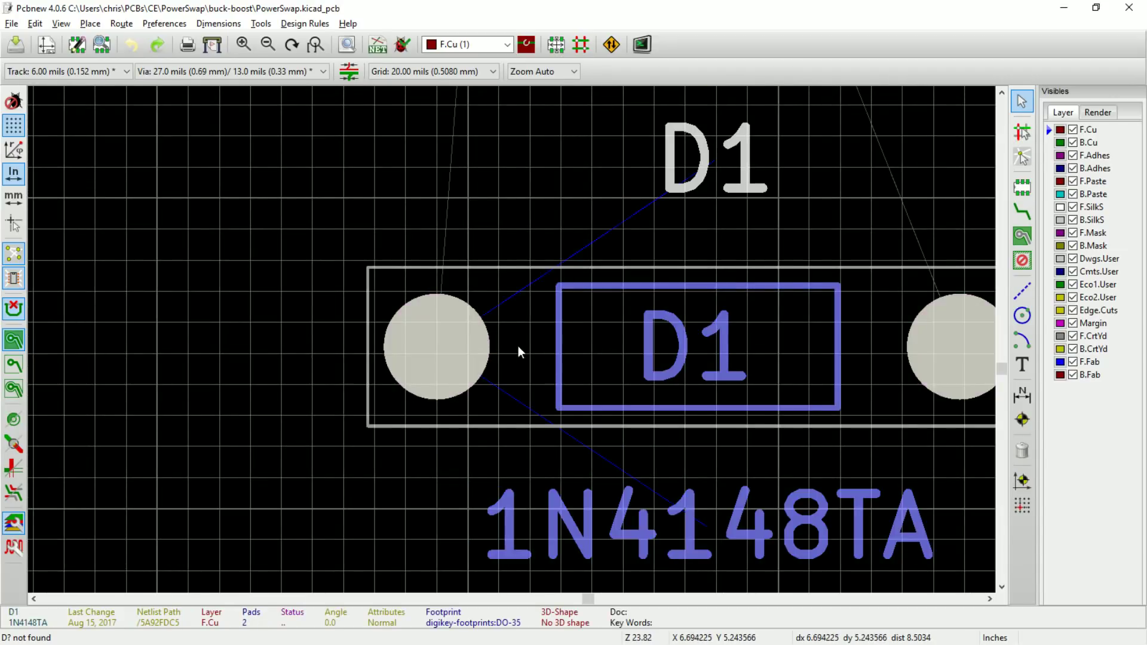
scroll(536, 347, "down", 3)
scroll(519, 346, "up", 2)
key("m")
scroll(366, 394, "down", 3)
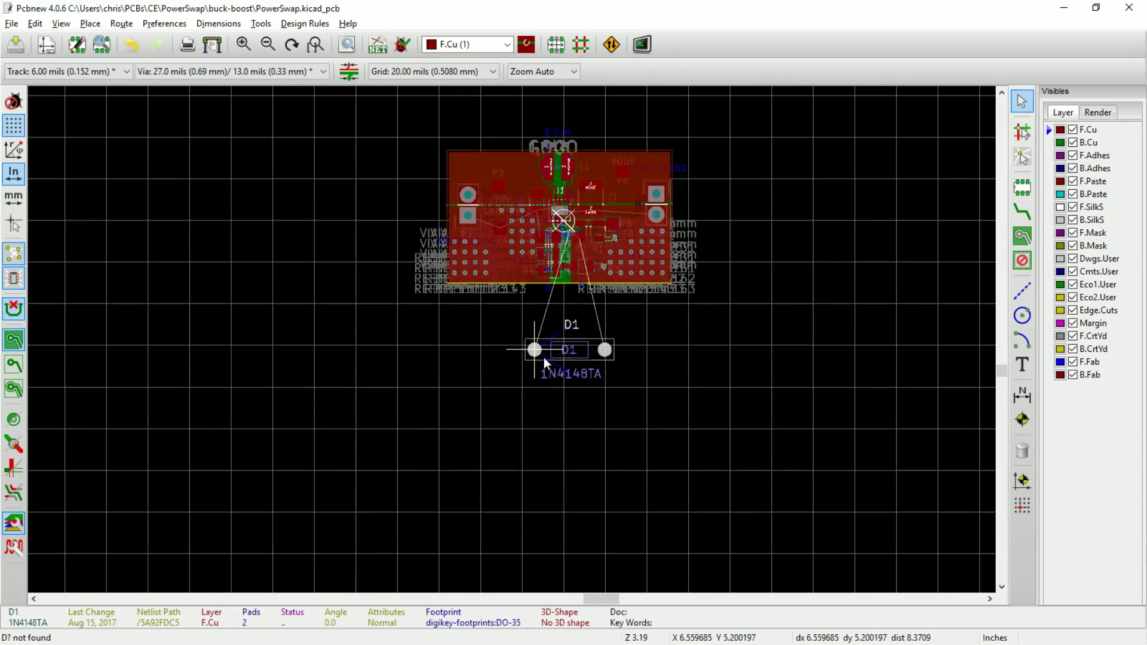
scroll(518, 344, "up", 2)
left_click(519, 163)
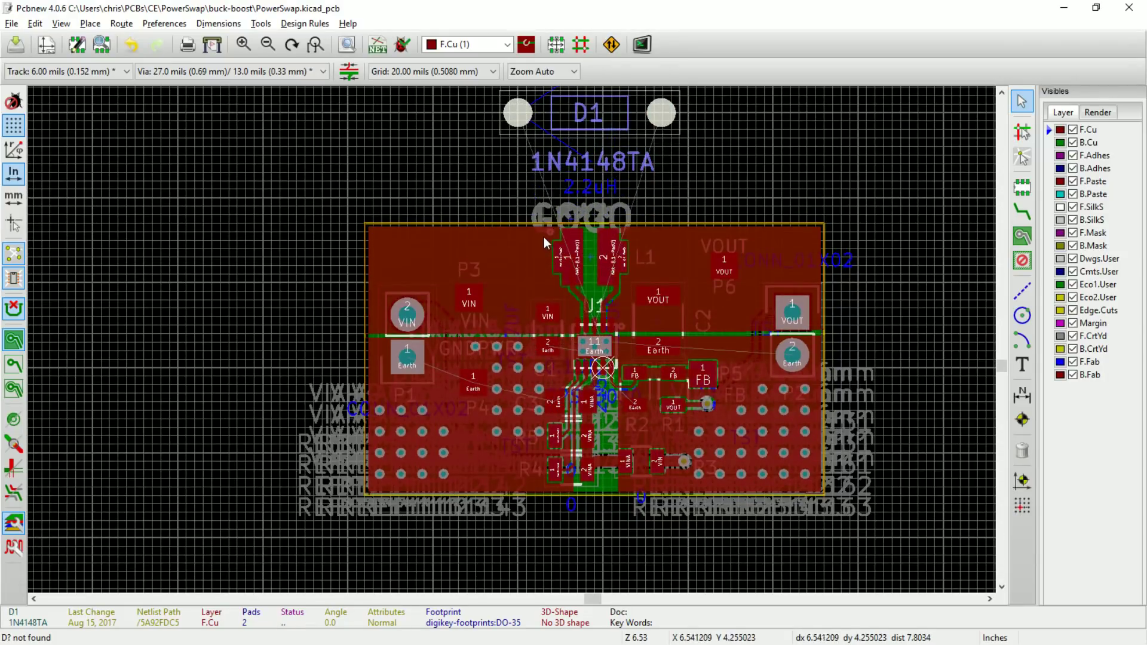
Examine D1's DO-35 footprint above the board, including its pads, labels and unrouted connections
scroll(544, 236, "up", 2)
scroll(515, 343, "down", 3)
scroll(518, 349, "up", 2)
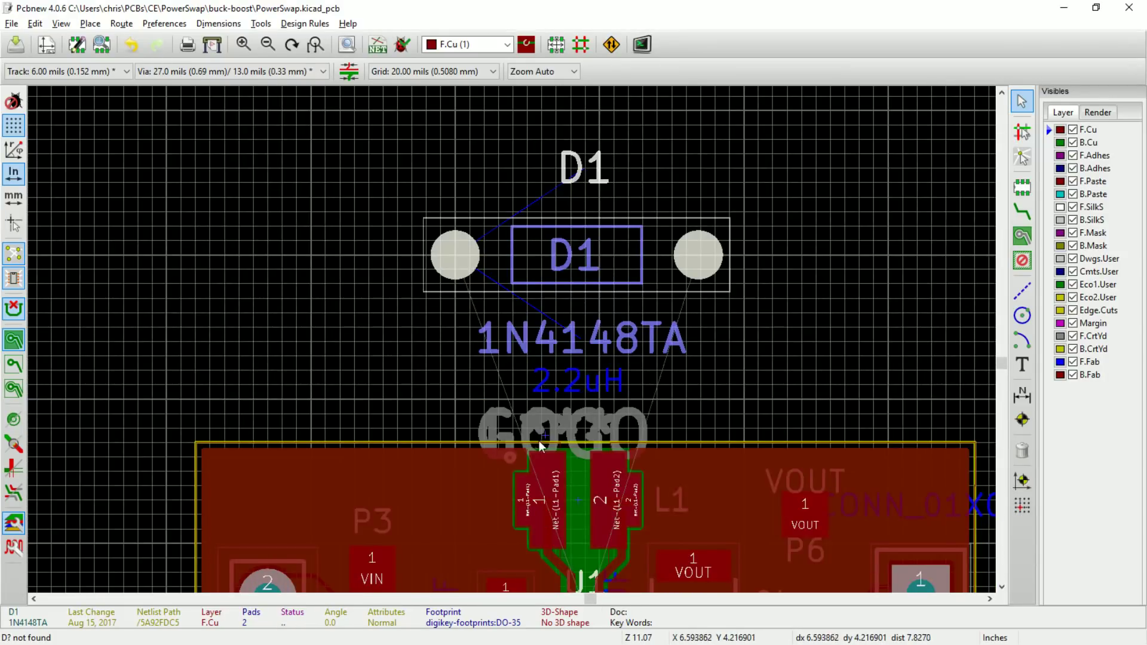
middle_click_drag(539, 440, 466, 454)
scroll(466, 454, "down", 4)
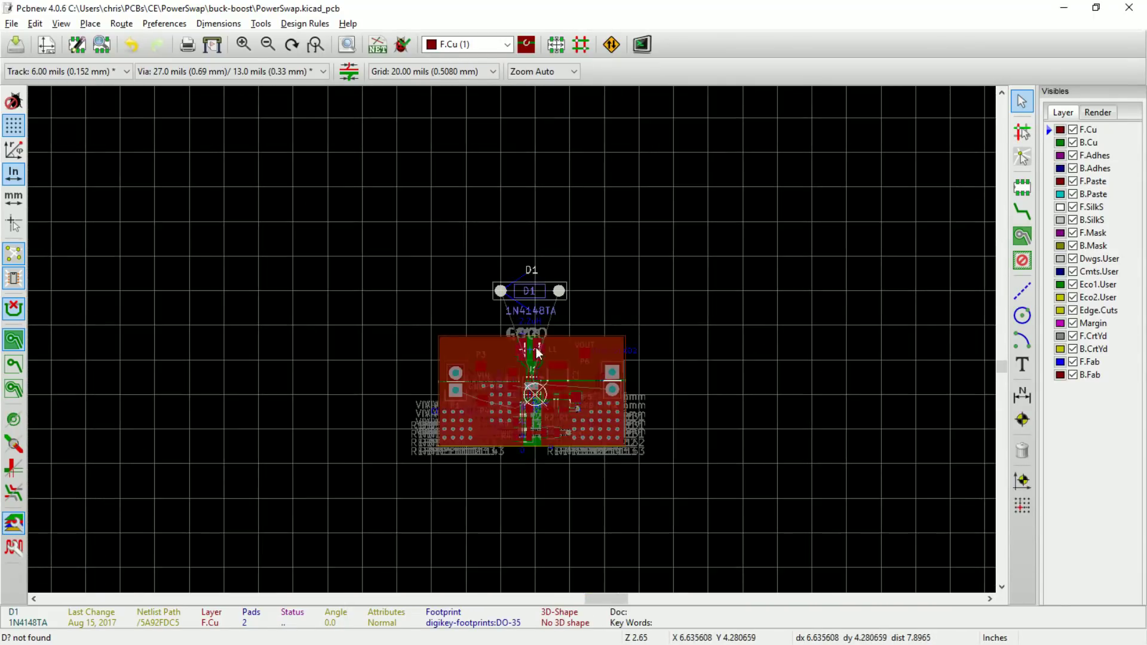
scroll(518, 346, "up", 5)
scroll(518, 346, "down", 5)
scroll(508, 299, "up", 5)
middle_click_drag(475, 360, 400, 285)
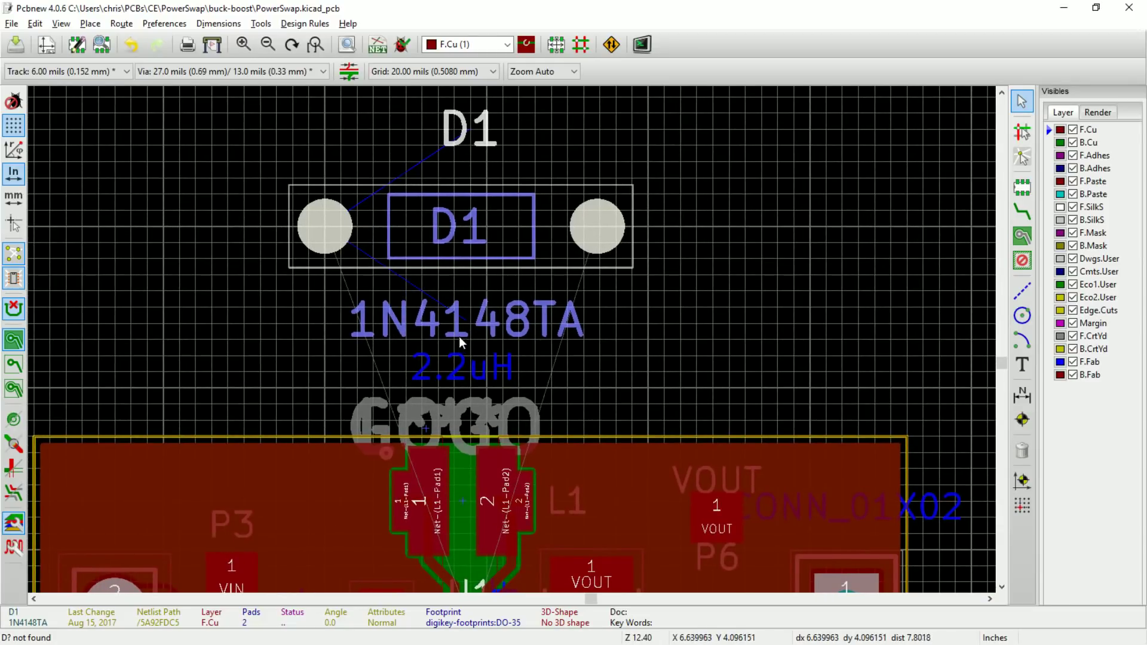
scroll(514, 335, "down", 2)
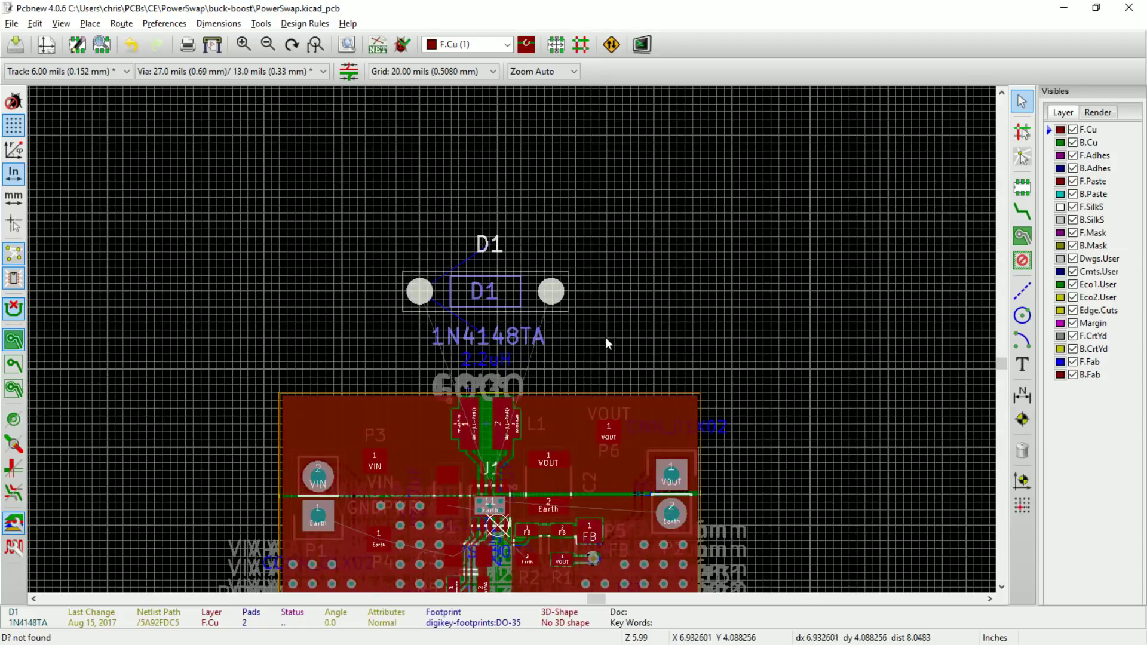
middle_click_drag(606, 339, 483, 342)
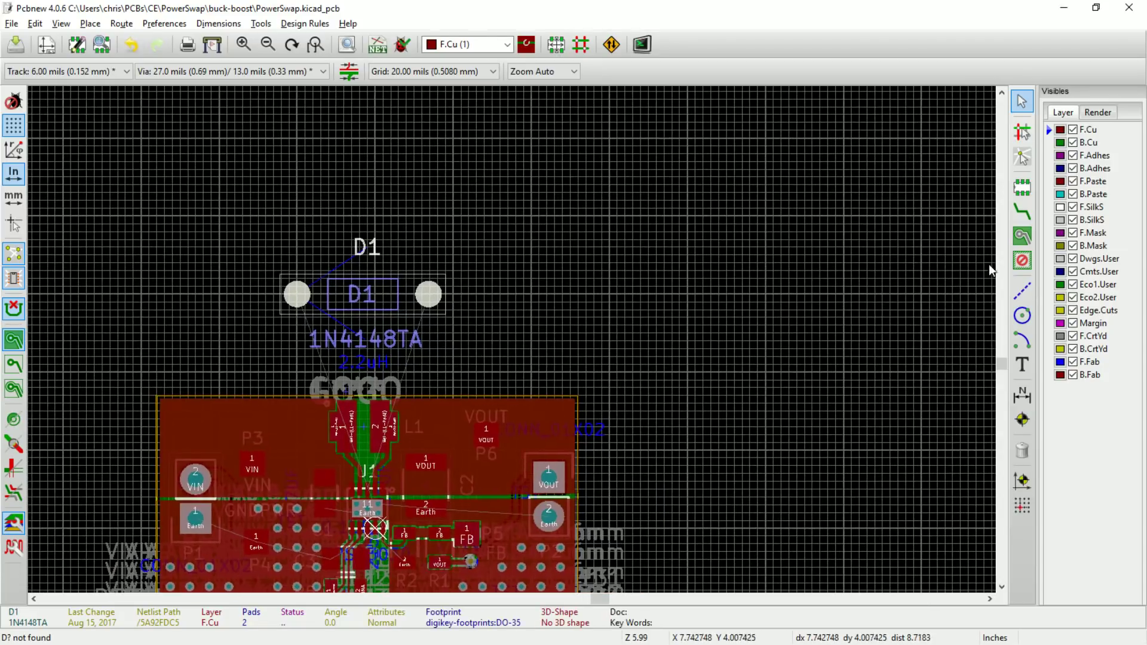
Start adding a footprint beside D1, list all available footprints and filter them by "digi"
left_click(1027, 188)
left_click(576, 354)
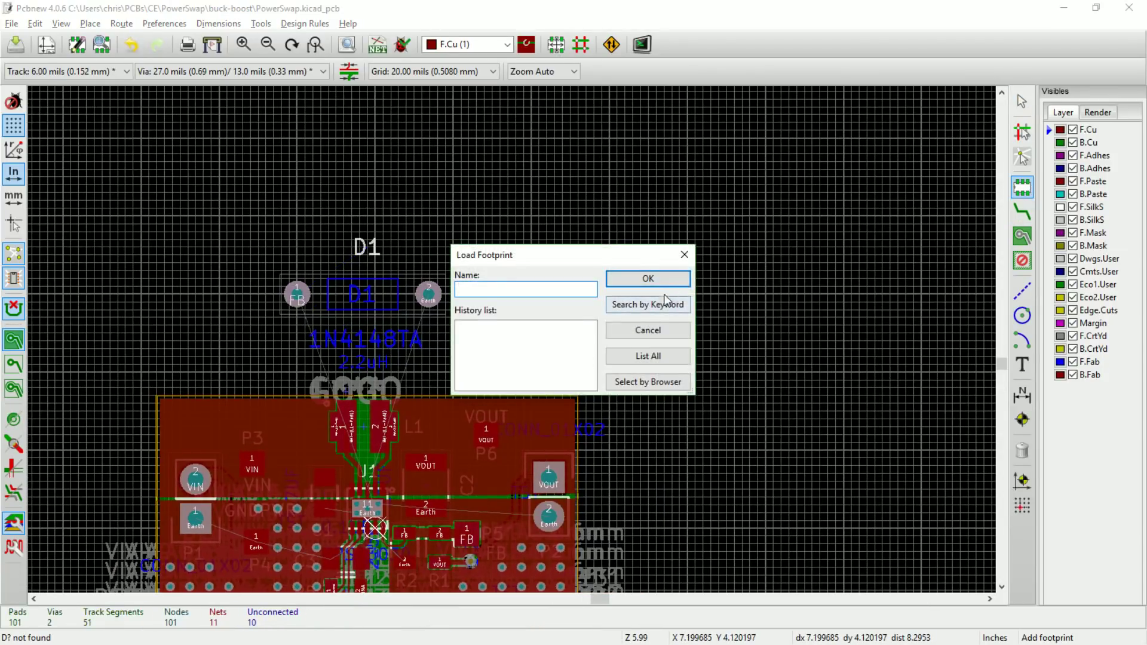
key("Escape")
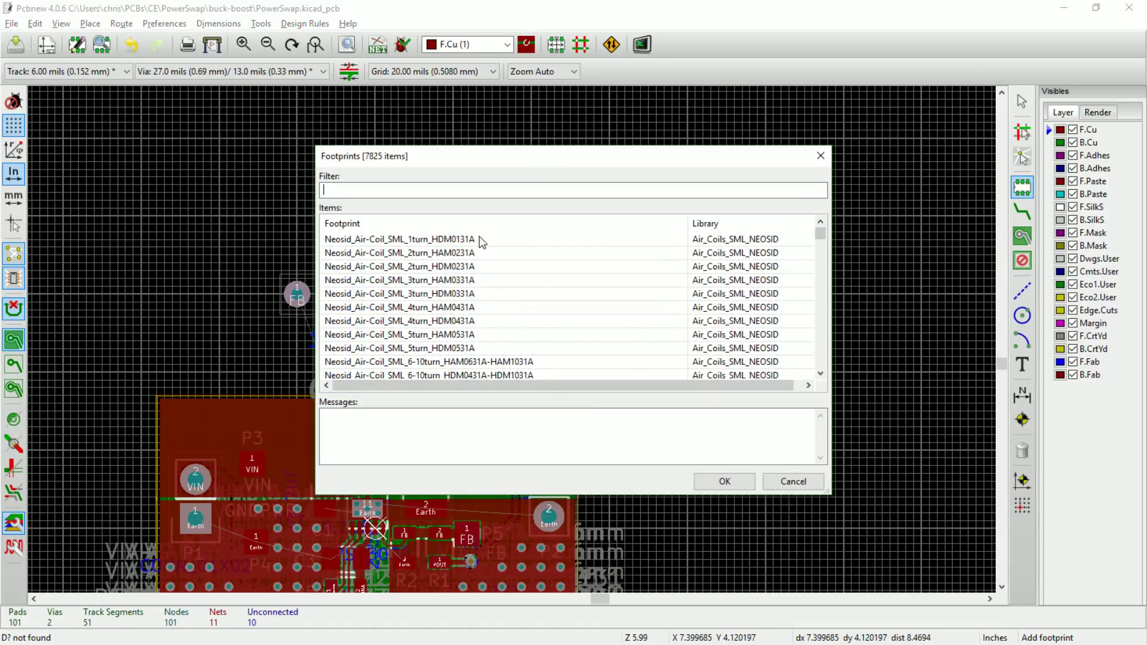
left_click_drag(825, 238, 831, 271)
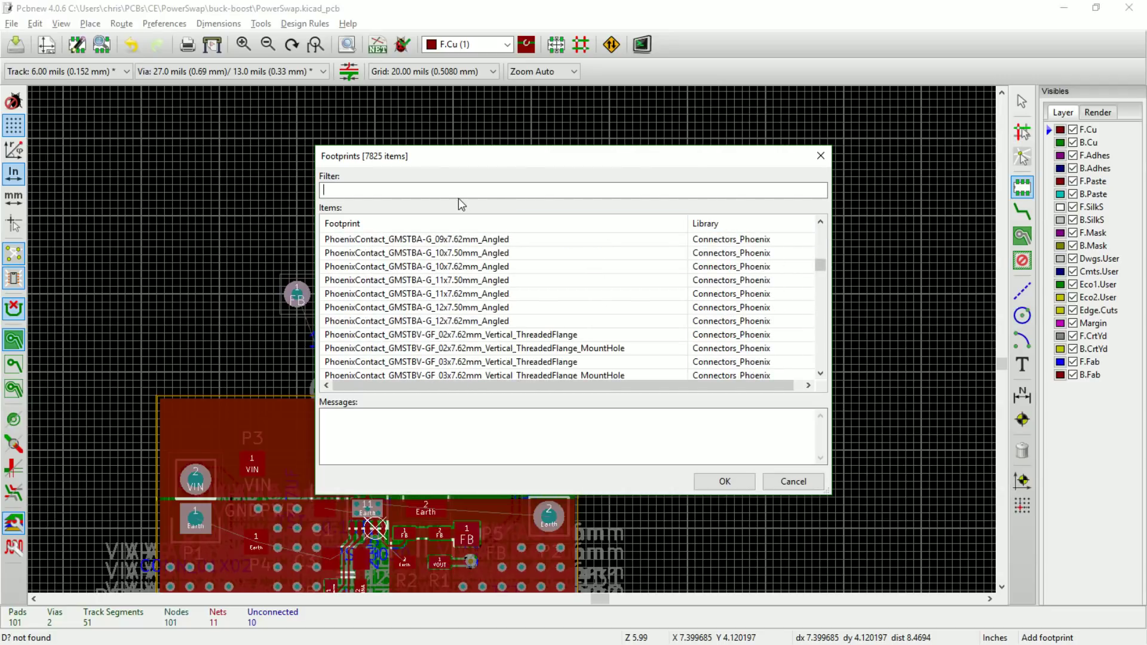
type("d")
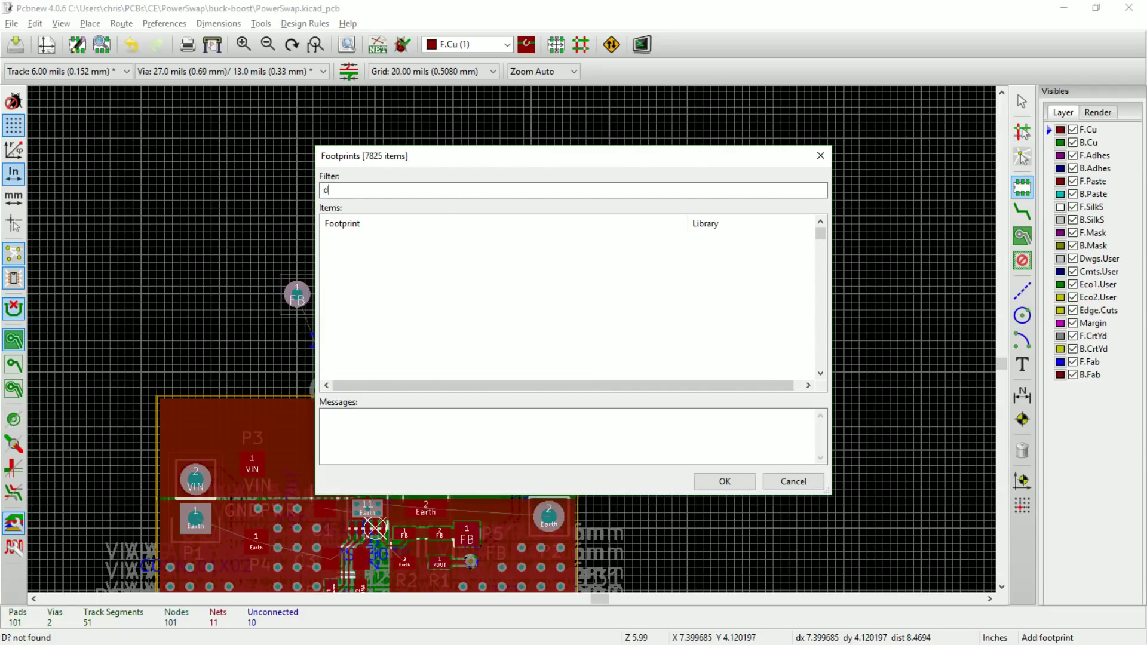
type("igi")
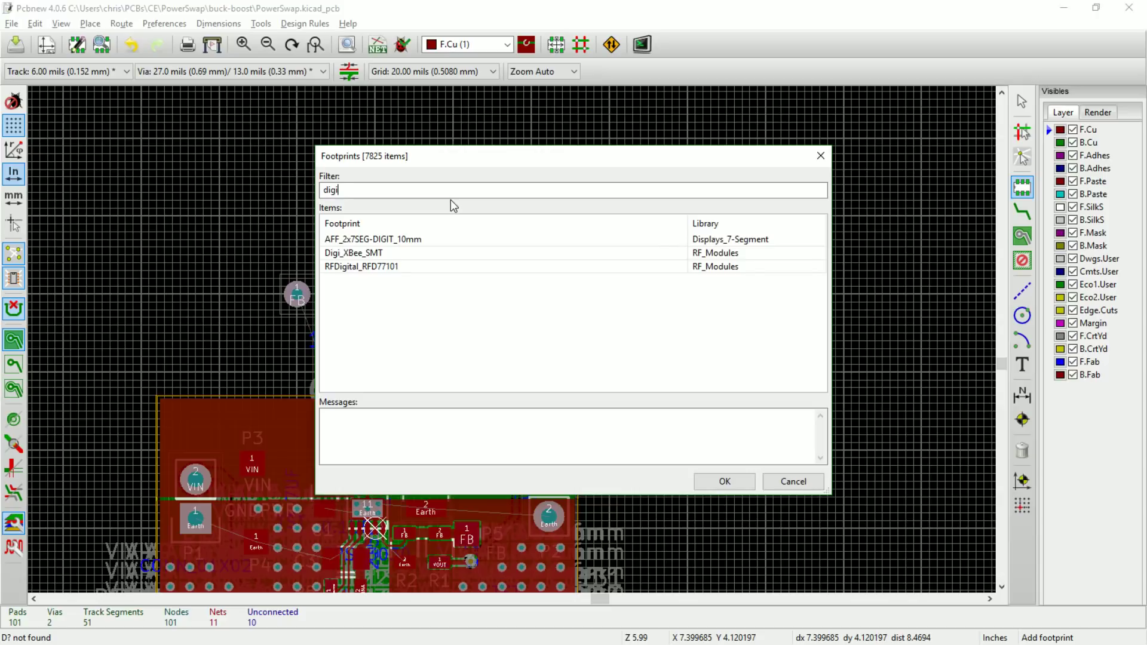
Replace the footprint list filter with "dk" to search for Digi-Key footprints
key("BackSpace")
key("BackSpace")
key("BackSpace")
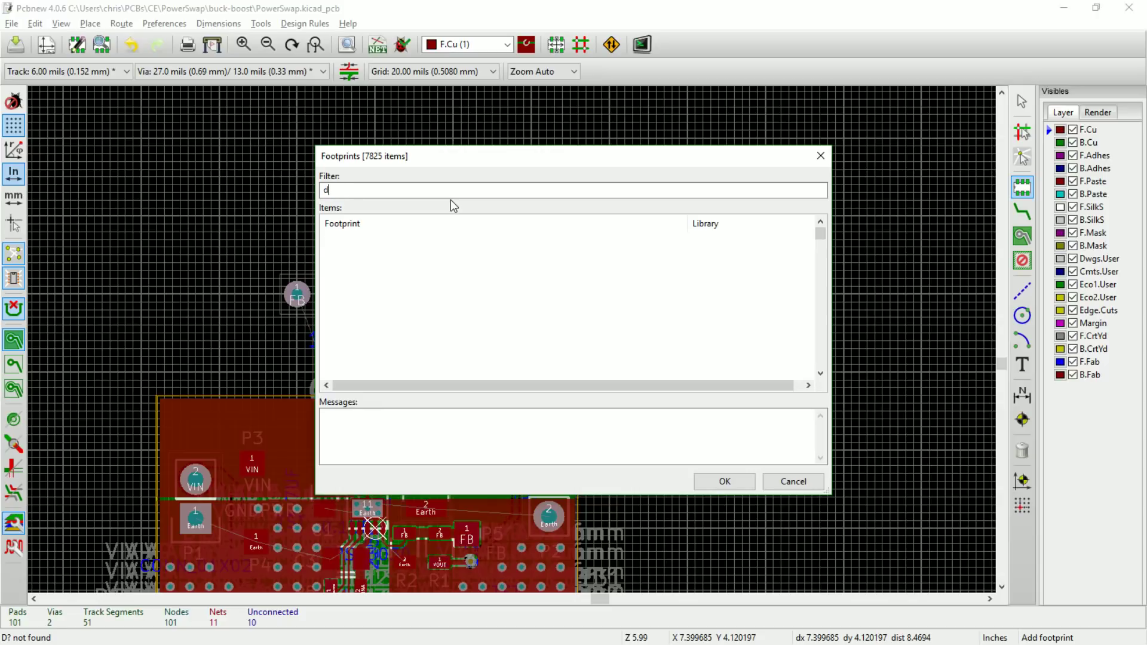
key("BackSpace")
type("d")
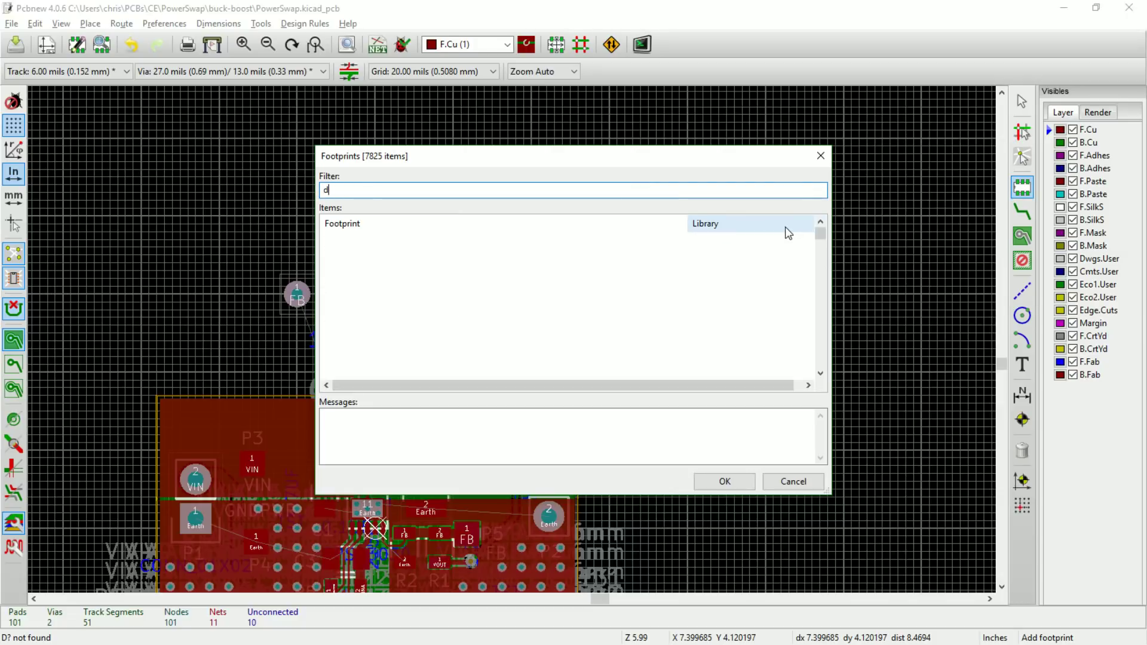
type("k")
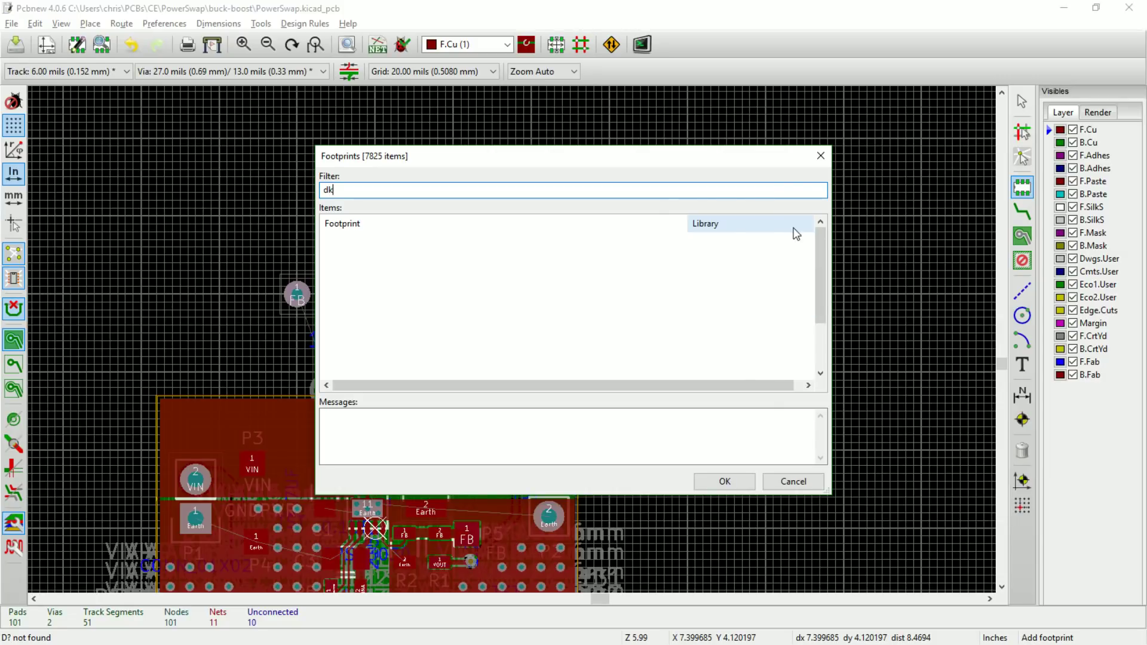
Cancel the footprint selection and open the footprint library browser
mouse_move(822, 250)
left_mouse_down()
mouse_move(820, 342)
mouse_move(820, 270)
left_mouse_up()
left_click(821, 156)
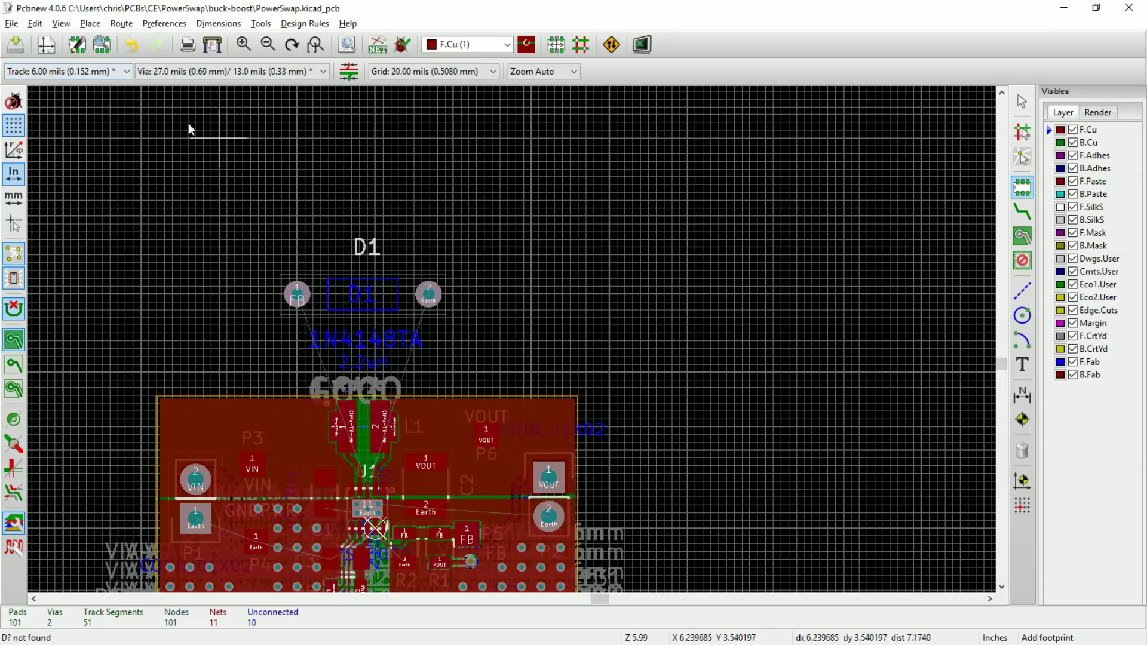
left_click(106, 49)
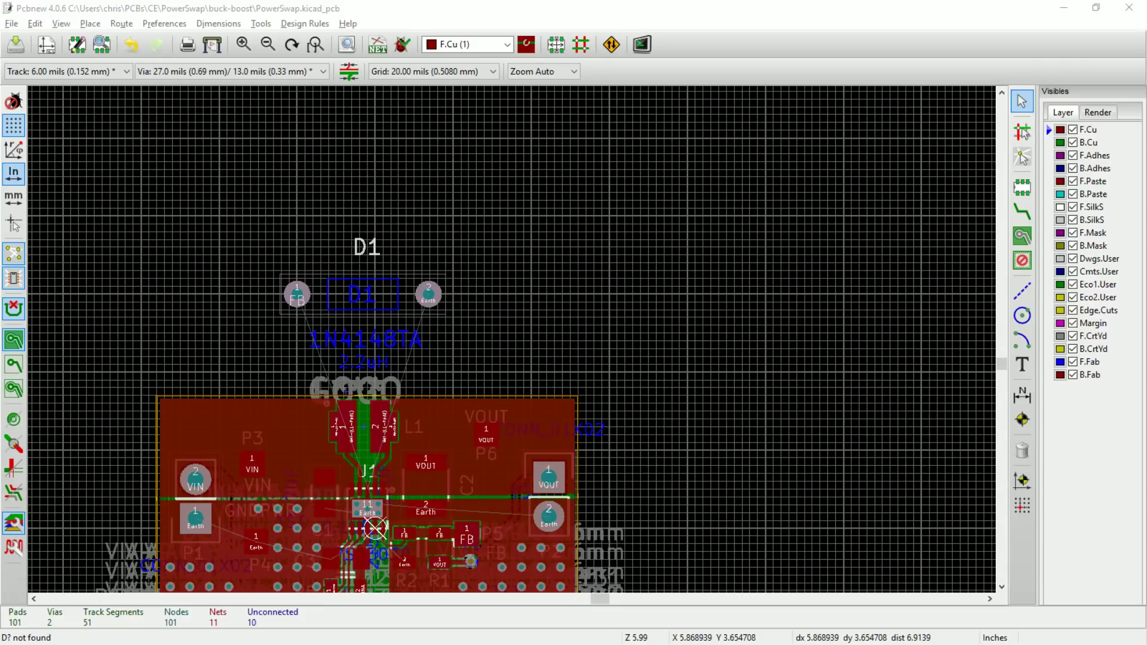
Find the digikey-footprints library in the library list and preview its Battery_Holder_Coin_2032_BS-7 footprint
scroll(72, 425, "down", 1)
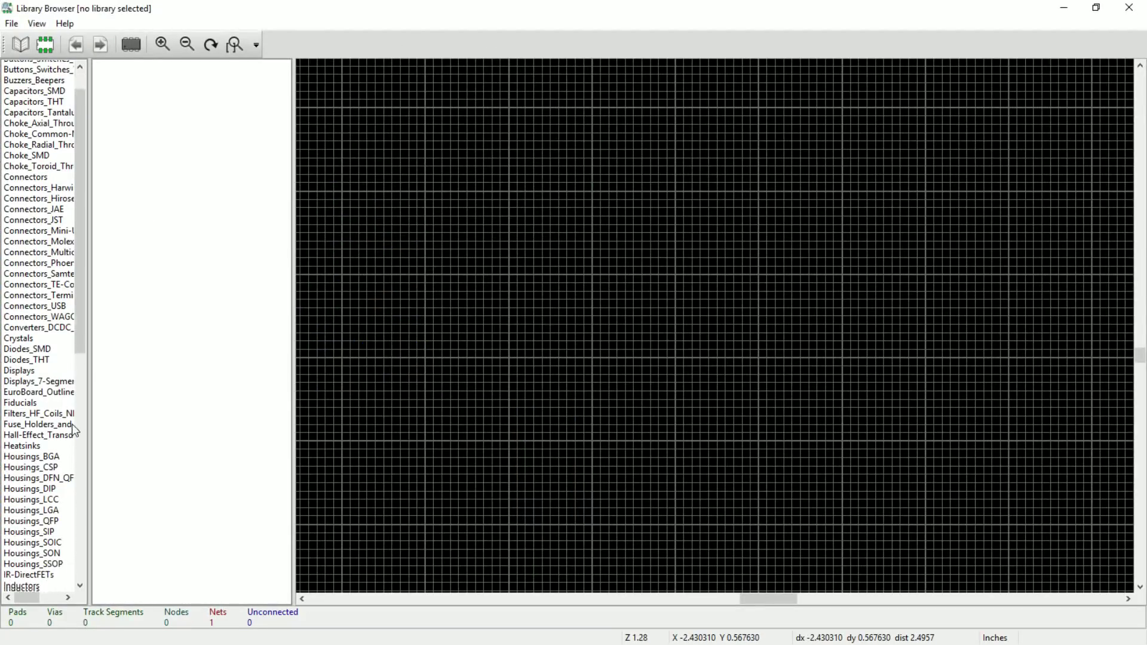
scroll(71, 424, "down", 14)
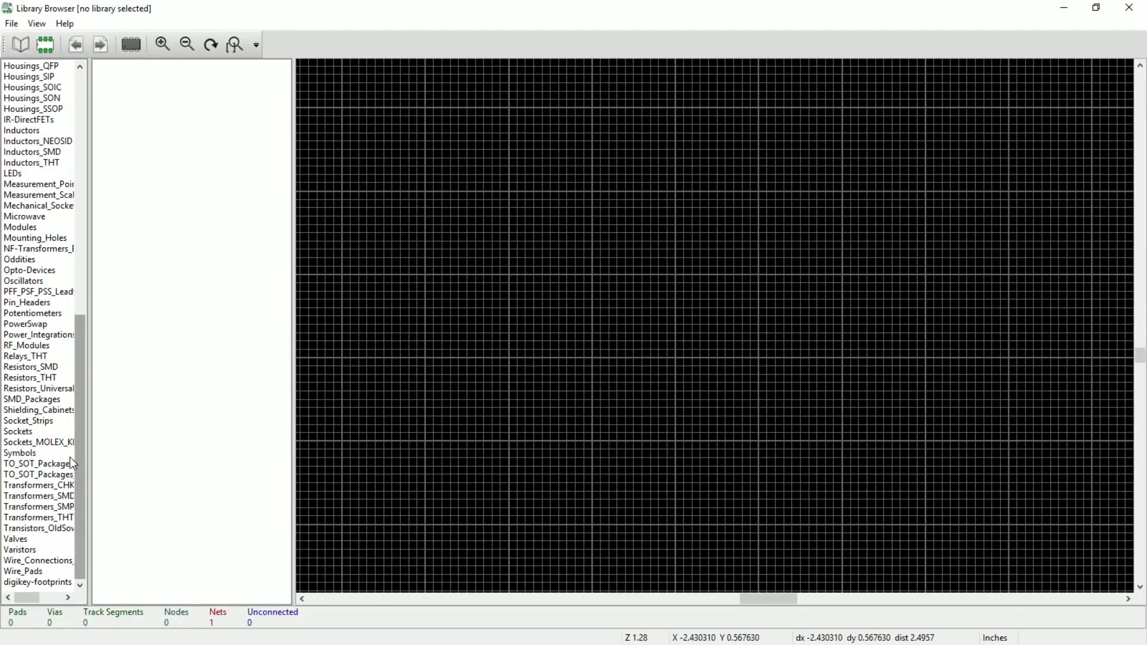
left_click_drag(75, 441, 78, 199)
scroll(40, 400, "down", 15)
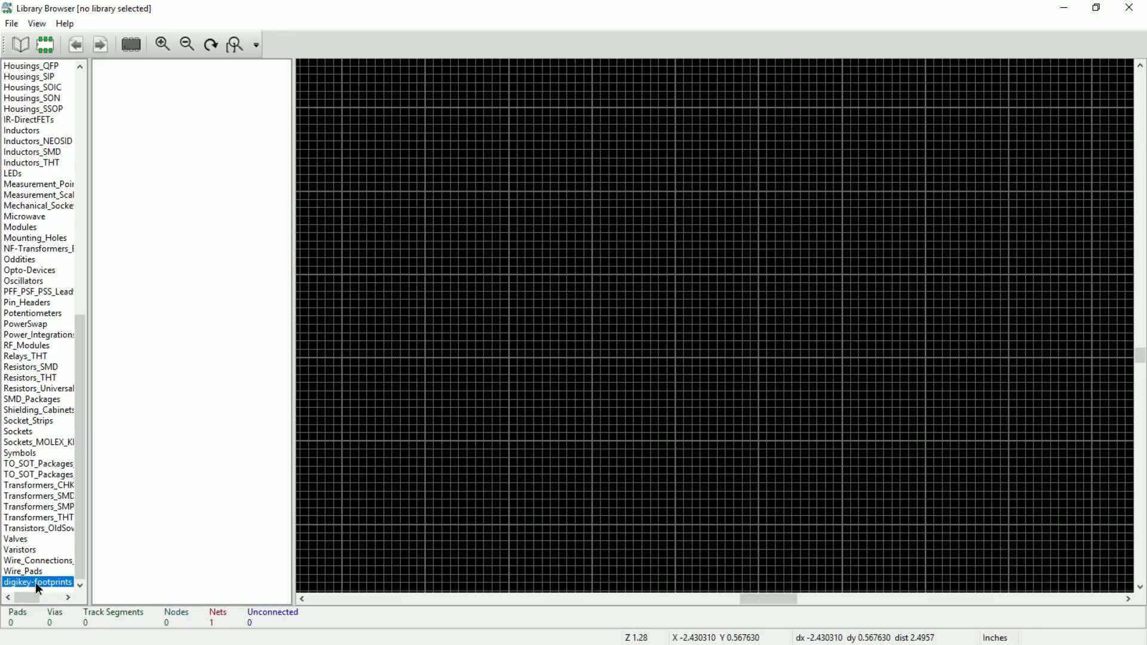
left_click(173, 184)
left_click(173, 194)
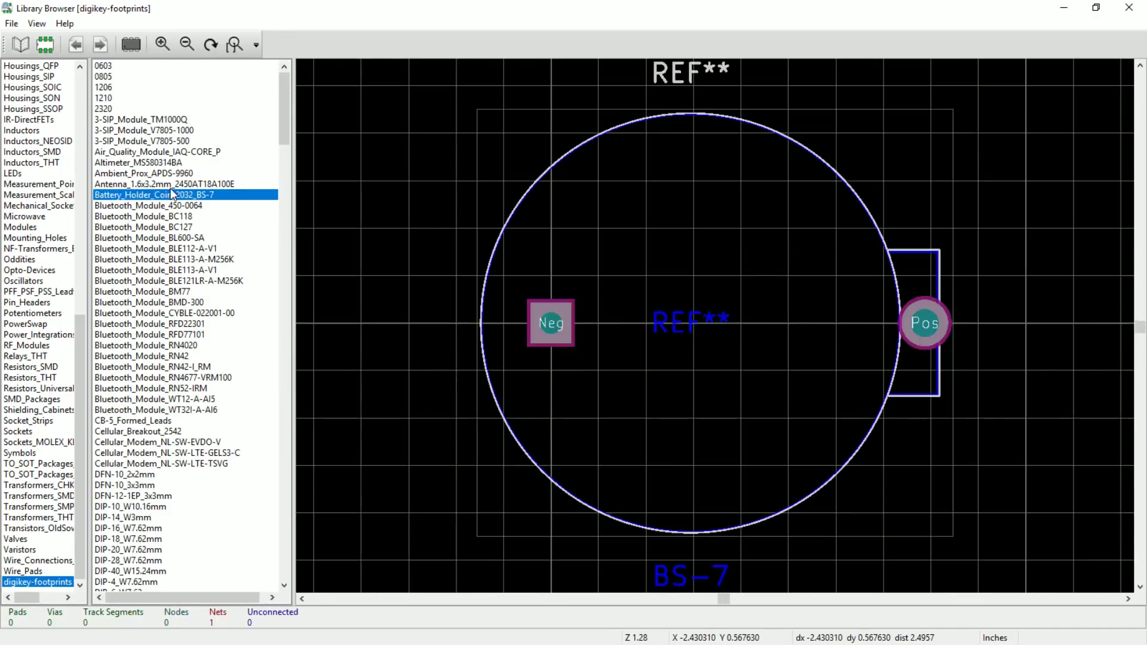
Preview the Digi-Key footprints one after another from Bluetooth_Module_450-0064 through DisplayPort_Mini_2129320-3, and close the footprint browser
key("Down")
key("Down")
key("Up")
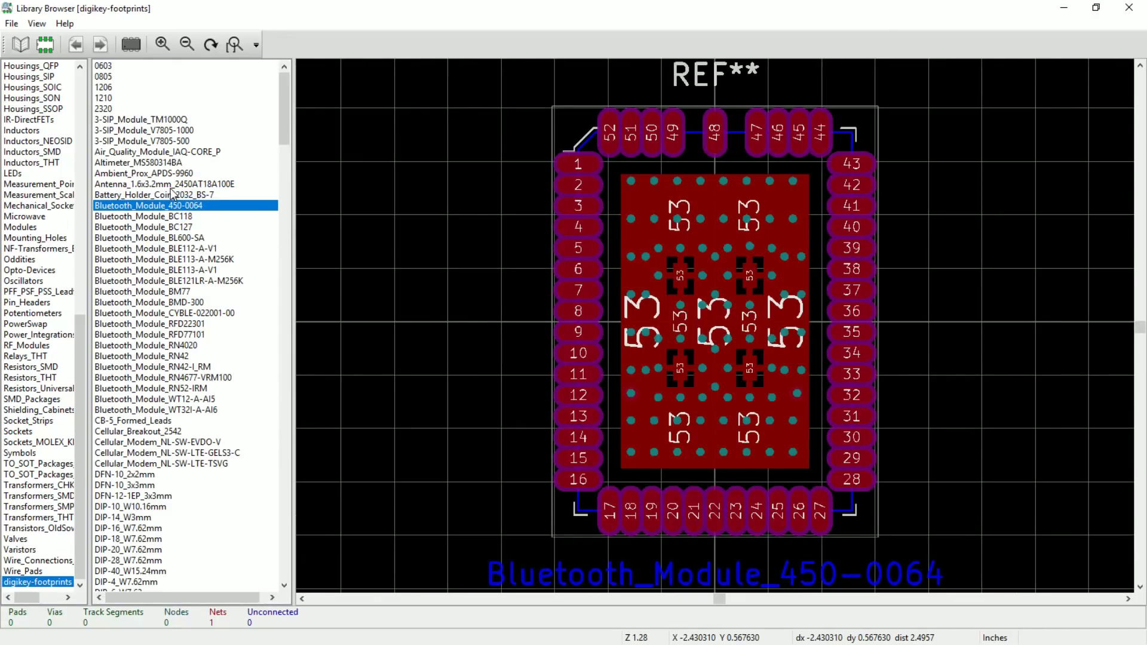
key("Down")
key("Down")
key("Down")
key("Down")
key("Down")
key("Down")
key("Down")
key("Down")
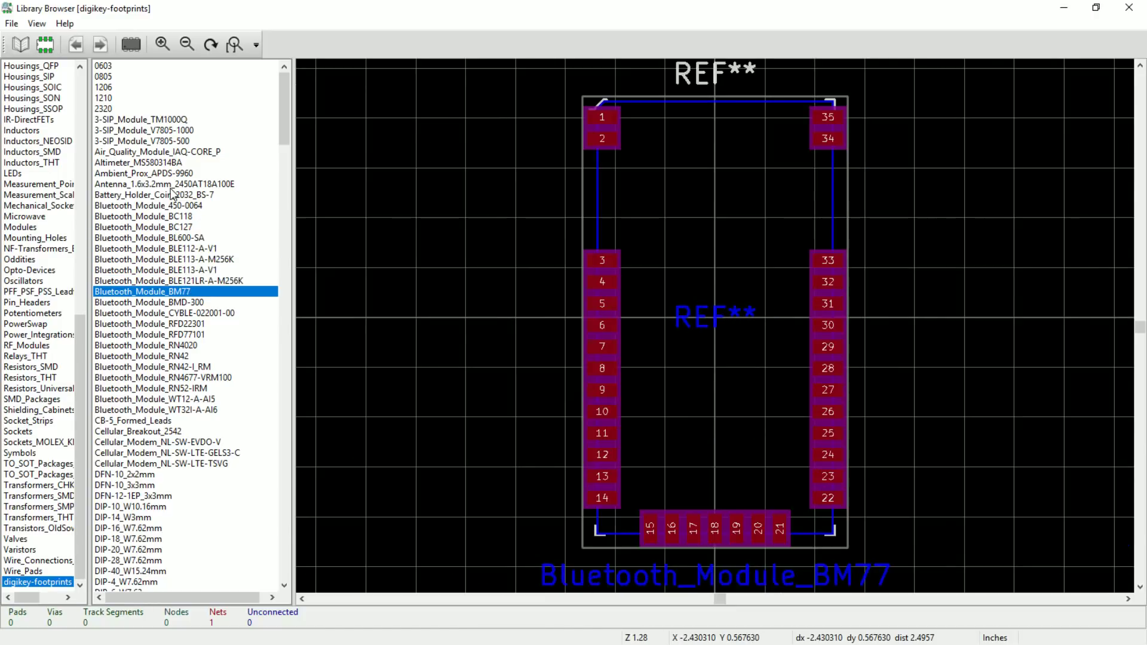
key("Down")
key("Down")
key("Down")
key("Down")
key("Down")
key("Down")
key("Down")
key("Down")
key("Down")
key("Down")
key("Down")
key("Down")
key("Down")
key("Down")
key("Down")
key("Down")
key("Down")
key("Down")
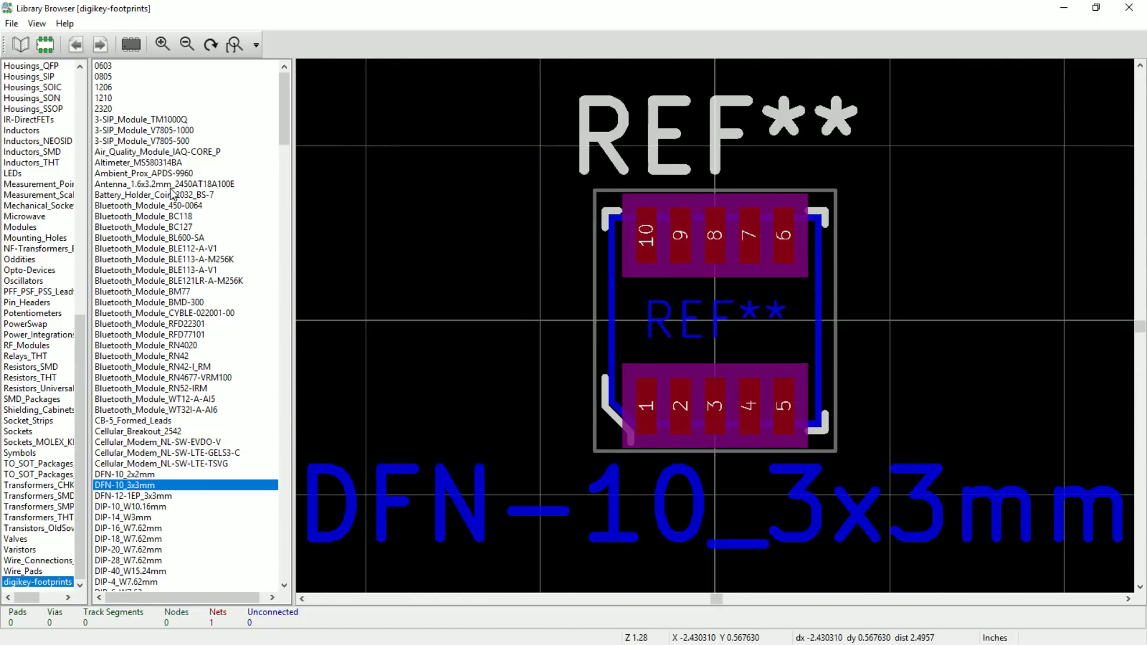
key("Down")
key("Down")
key("Down")
key("Down")
key("Down")
key("Down")
key("Down")
key("Down")
key("Down")
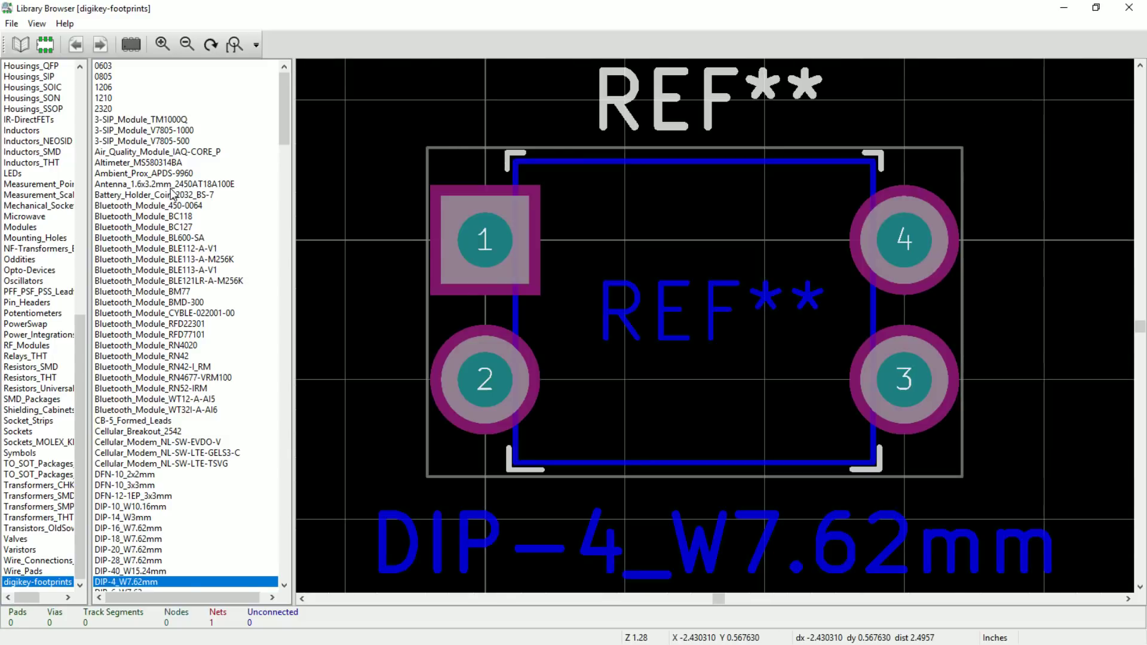
key("Down")
key("Down")
key("Down")
key("Down")
key("Down")
key("Down")
key("Down")
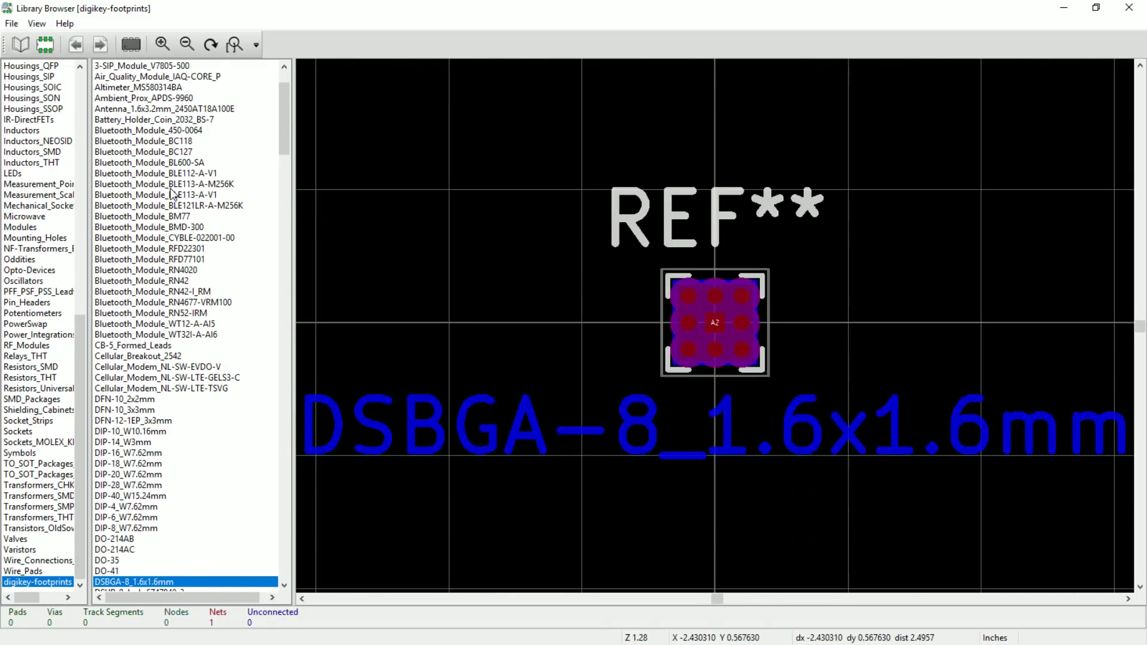
key("Down")
key("Down")
key("Down")
key("Down")
key("Down")
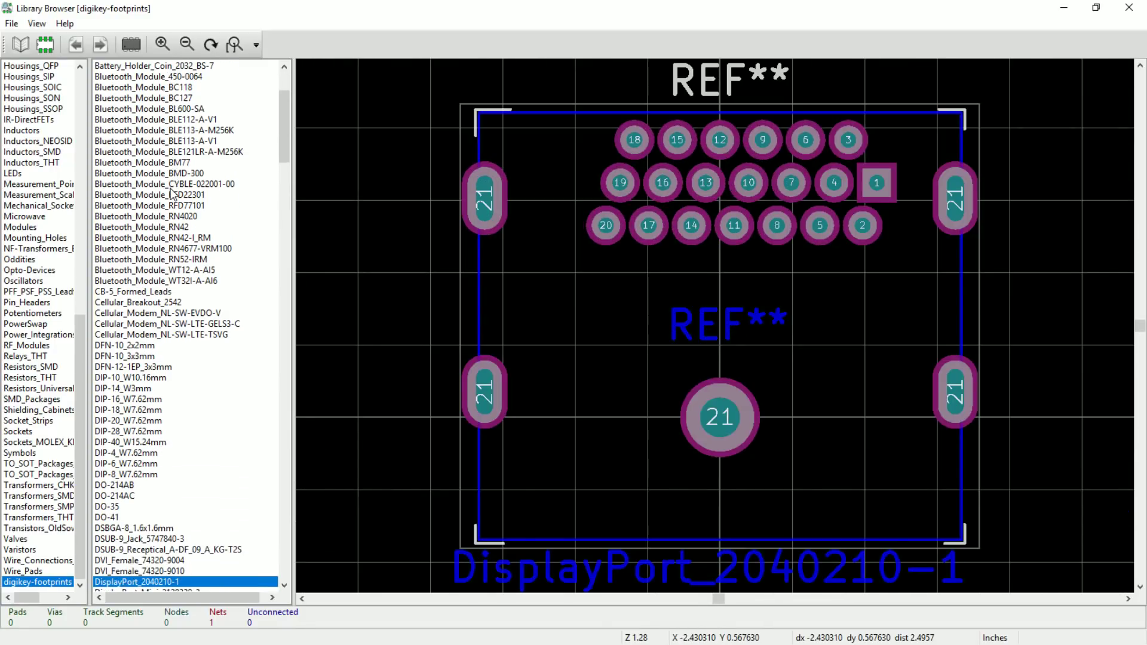
key("Down")
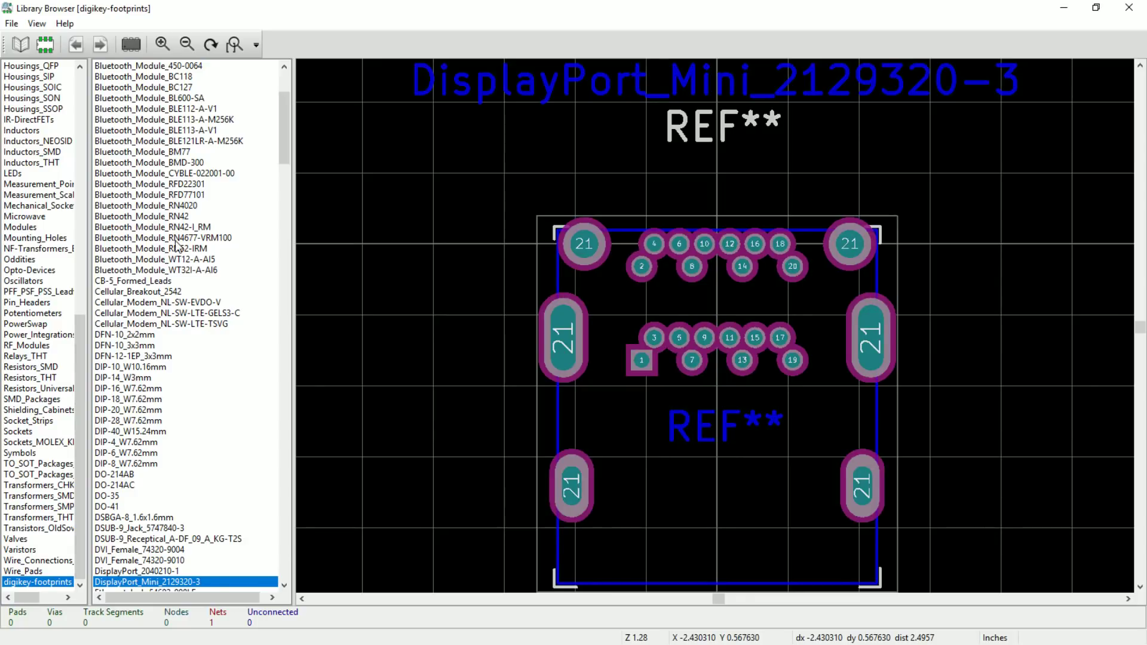
left_click(1129, 7)
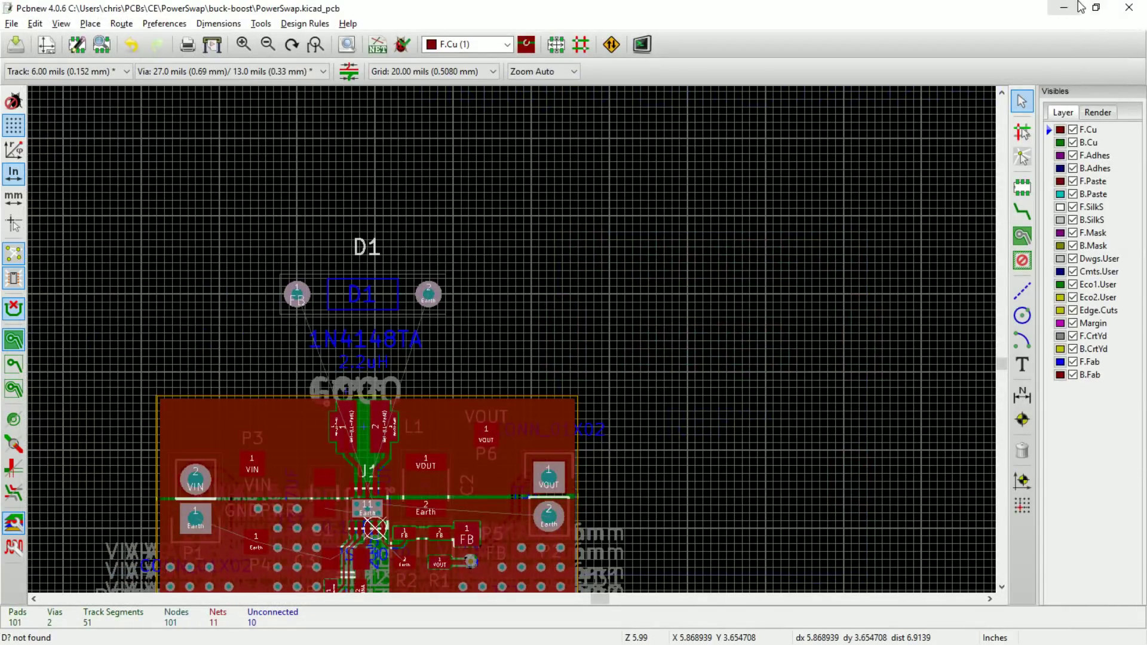